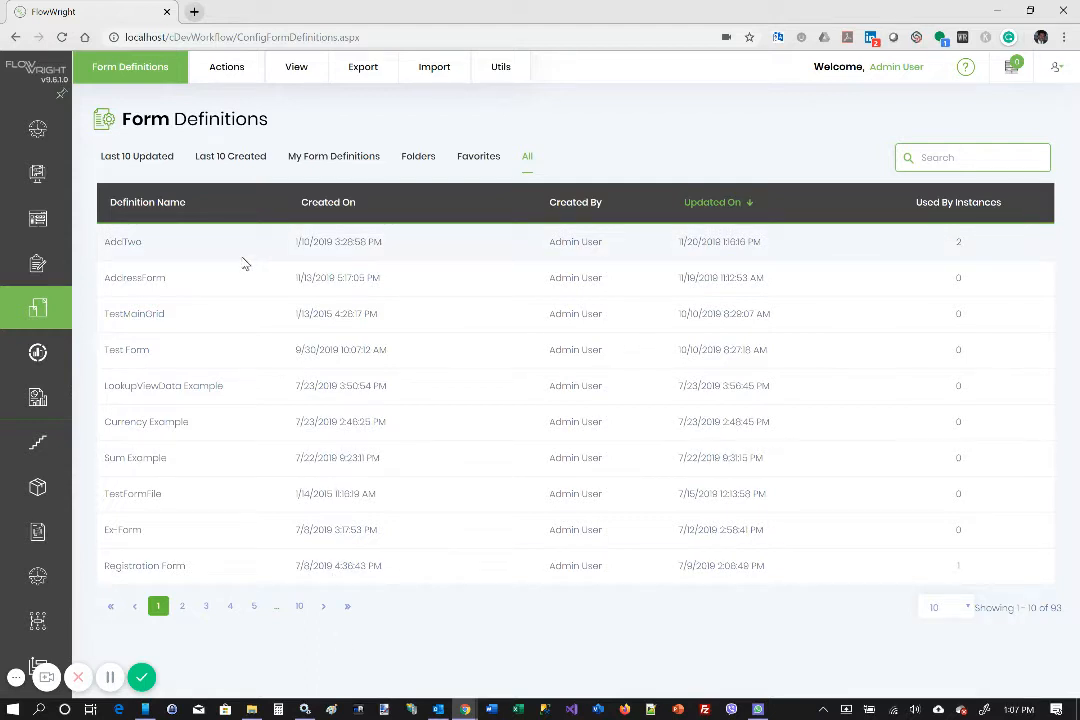
Create a form definition named "Leave Request Form" and open it in the designer
left_click(220, 78)
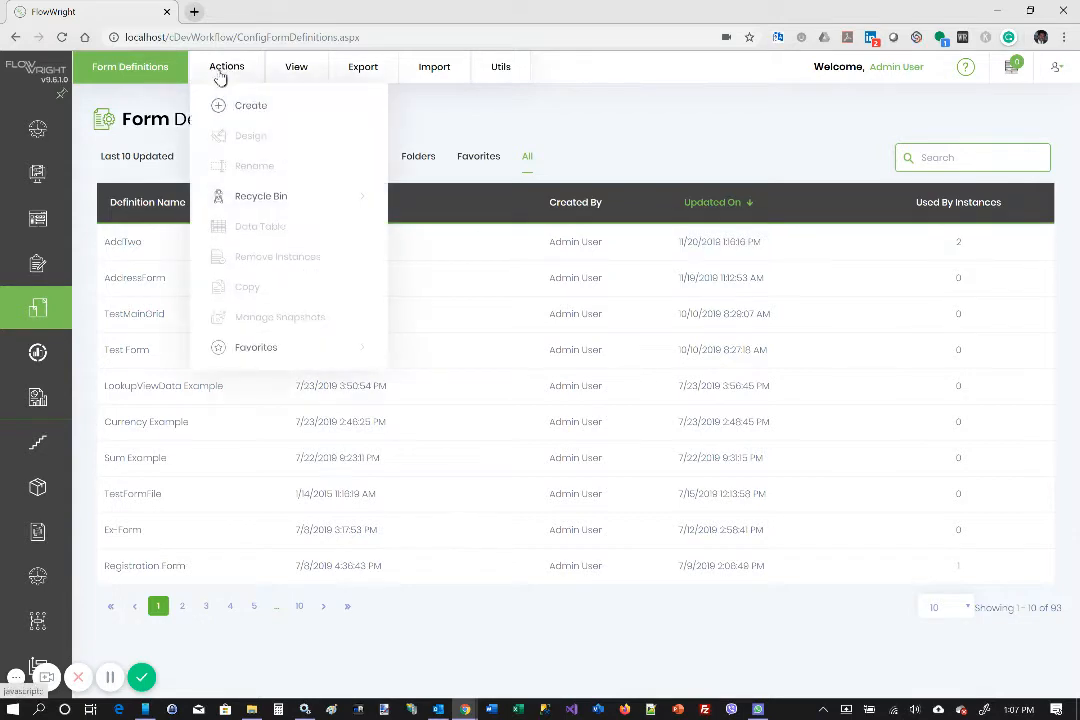
left_click(248, 108)
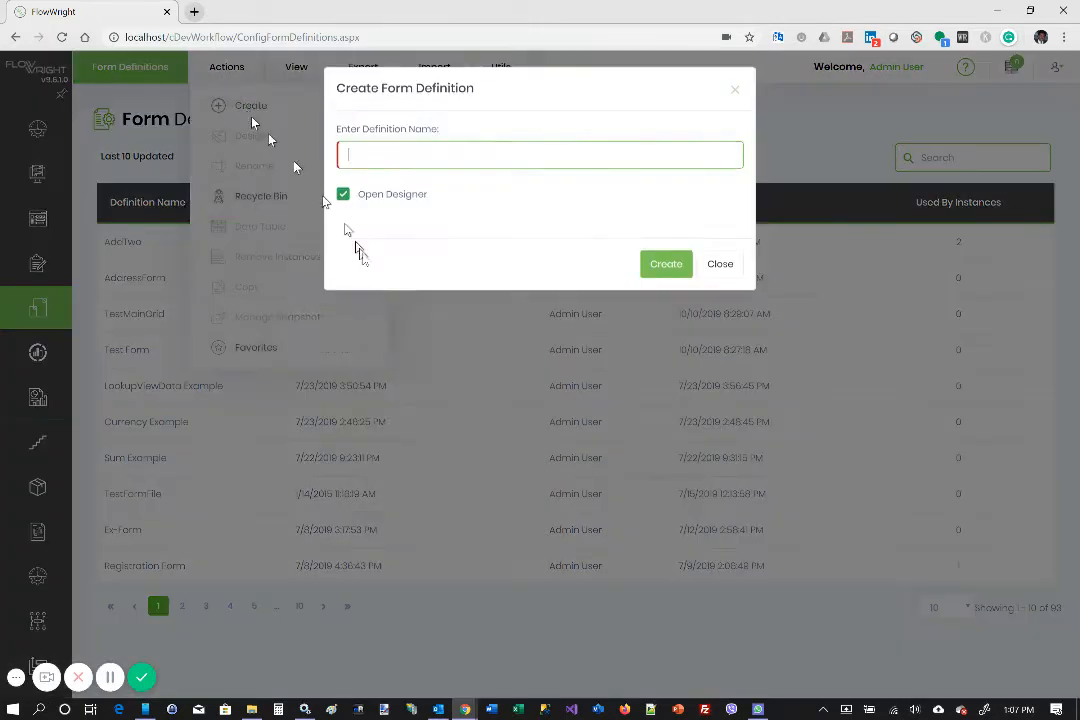
type("Le")
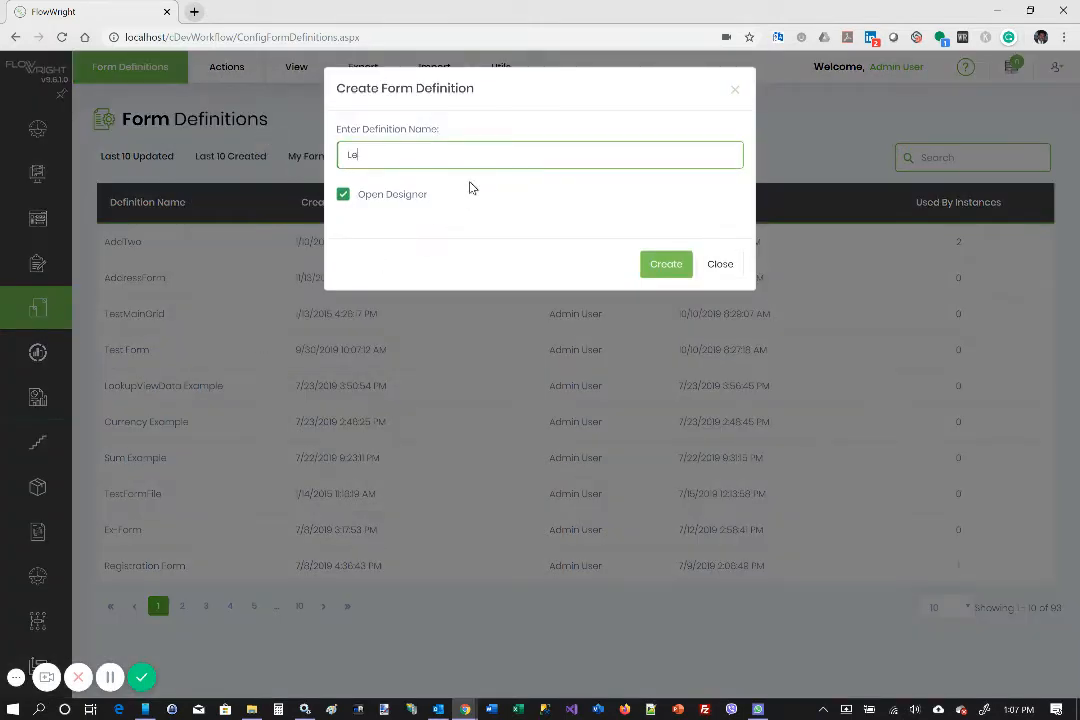
type("ave Request Form")
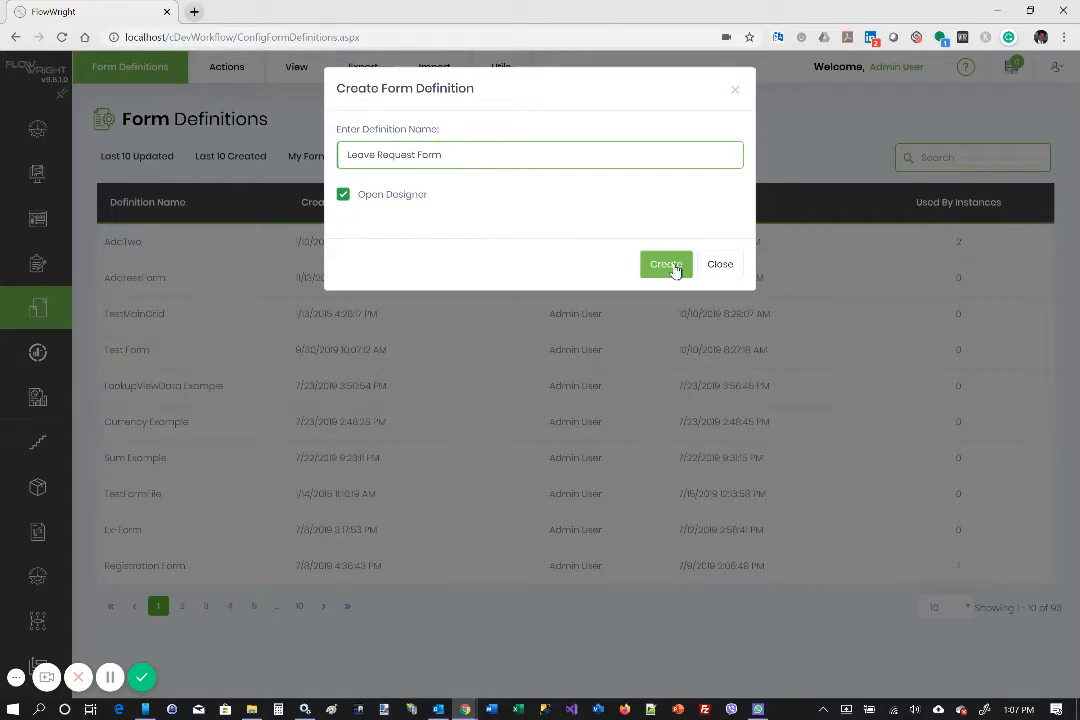
left_click(672, 266)
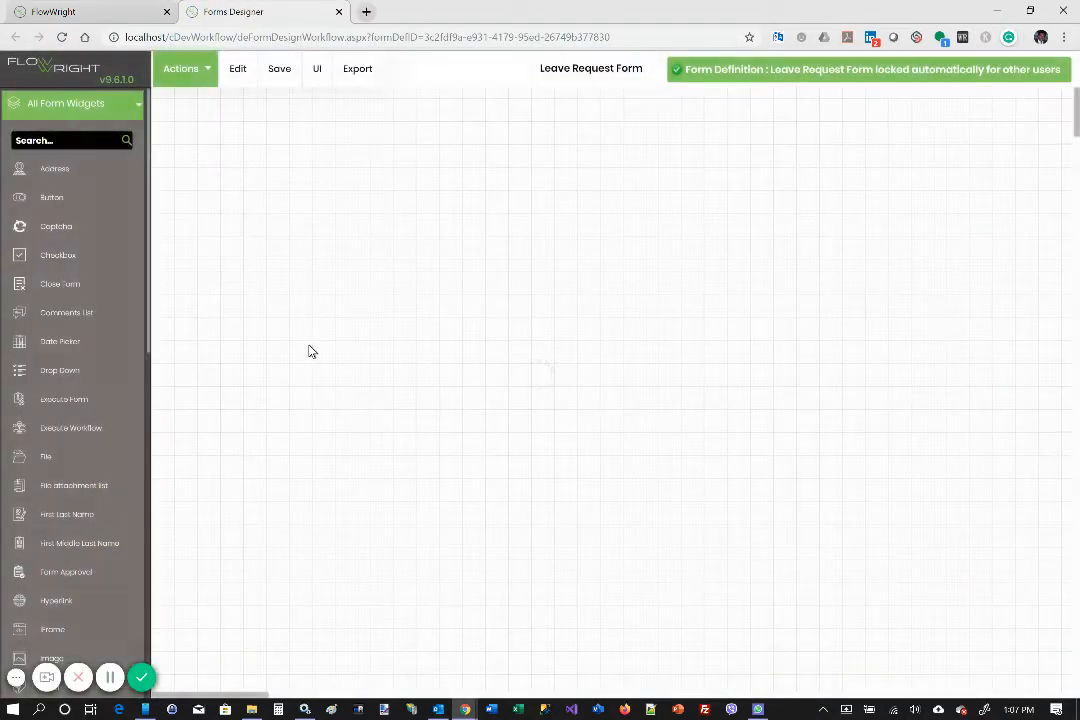
Place two Label widgets one below the other in the upper-left corner of the form canvas
scroll(108, 398, "down", 3)
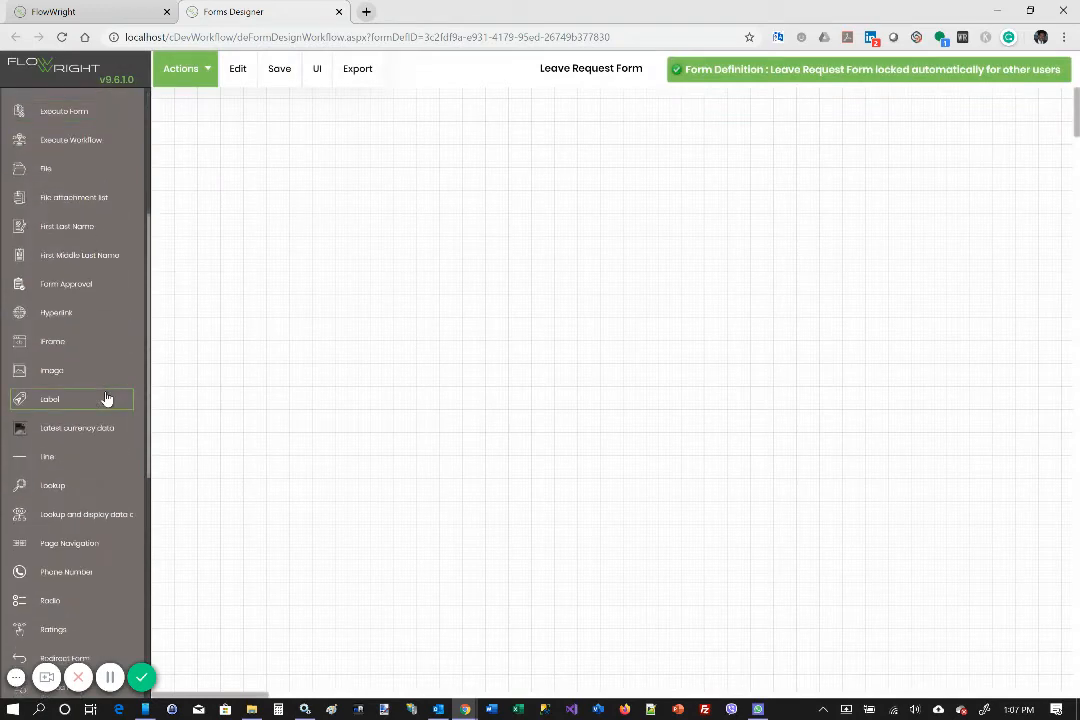
scroll(106, 399, "down", 1)
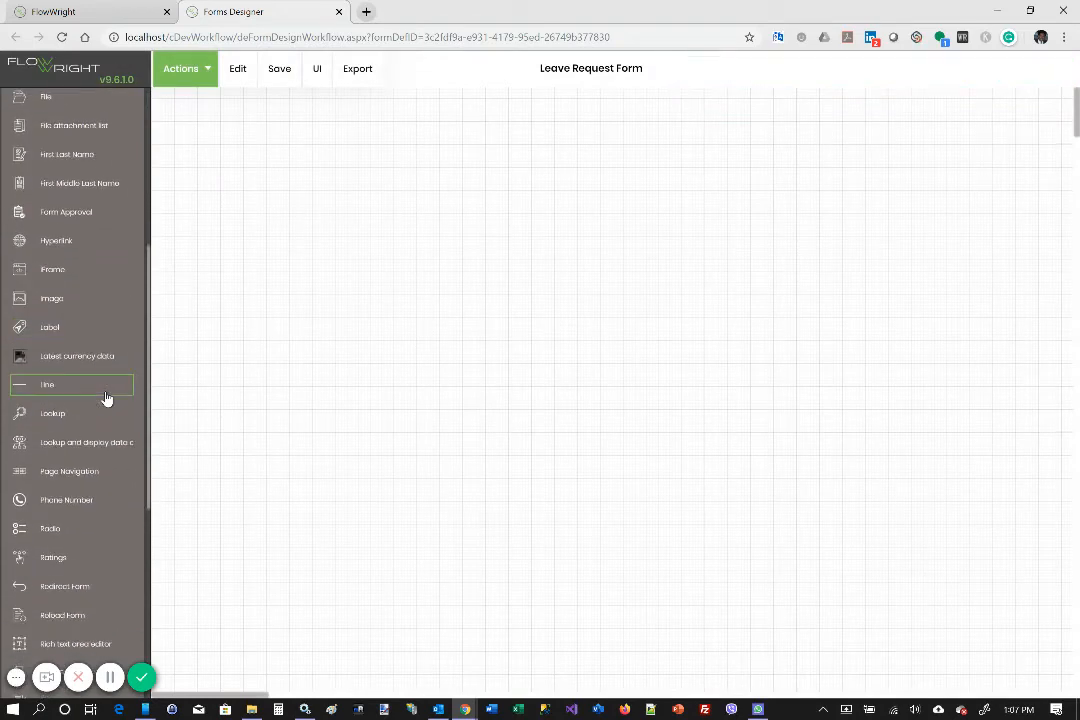
scroll(106, 398, "down", 3)
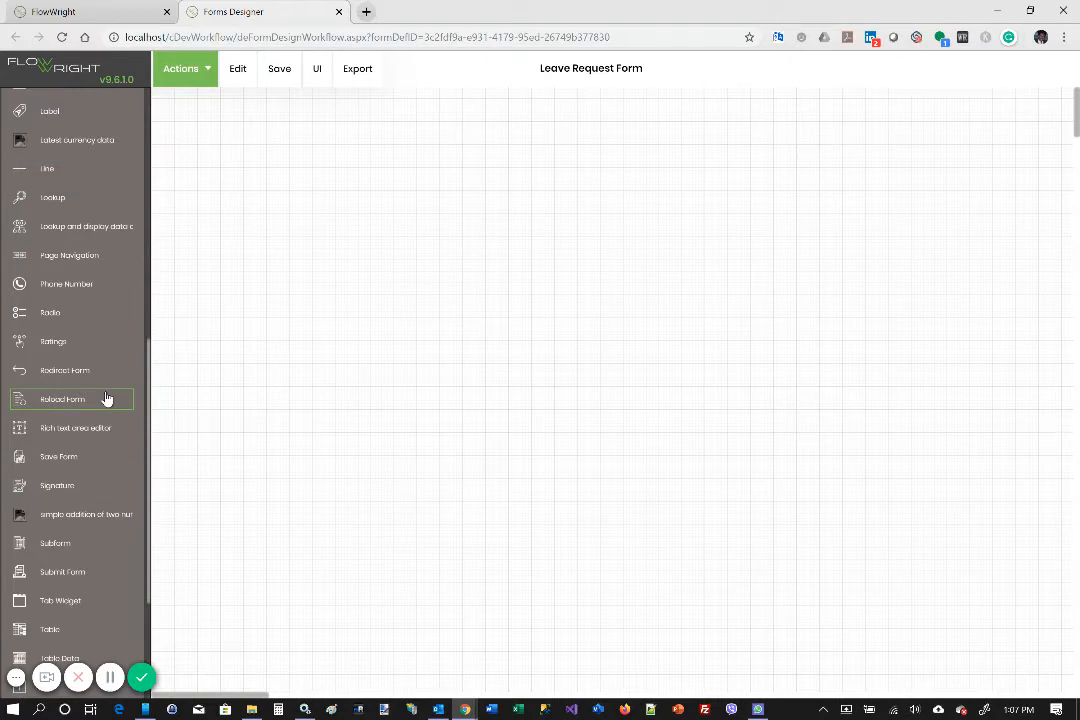
scroll(106, 398, "up", 2)
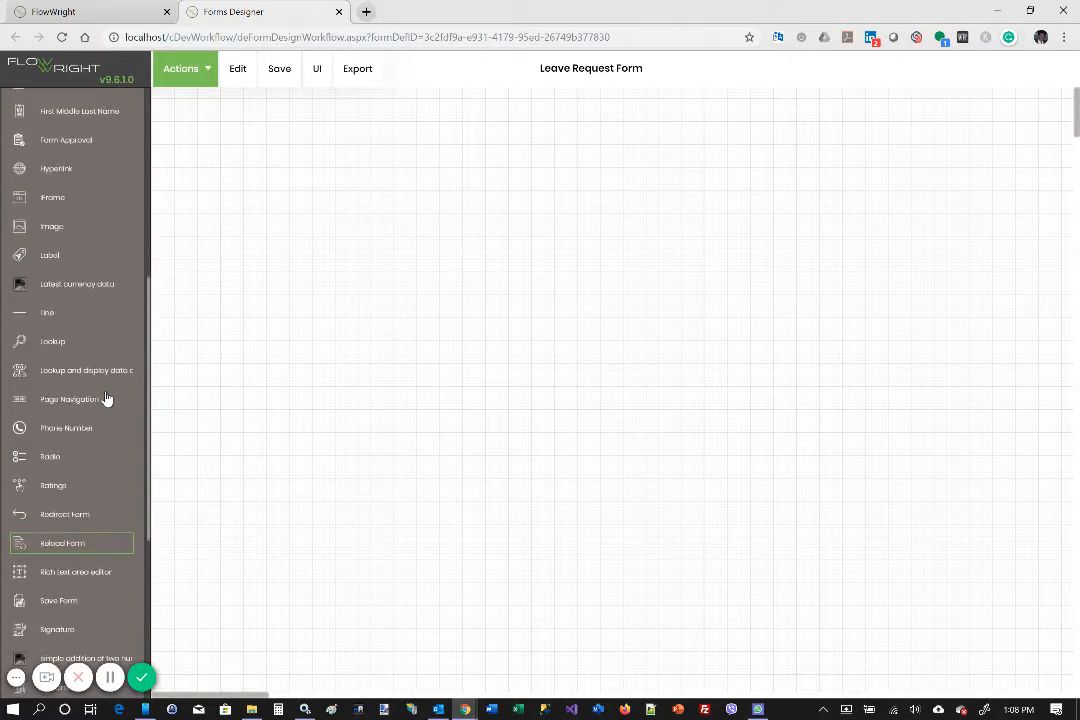
mouse_move(72, 258)
left_mouse_down()
mouse_move(194, 164)
mouse_move(188, 96)
mouse_move(181, 108)
left_mouse_up()
scroll(96, 280, "down", 3)
left_click_drag(66, 263, 177, 138)
Set the upper label's text to "Name" and save it
double_click(185, 119)
left_click_drag(404, 303, 297, 301)
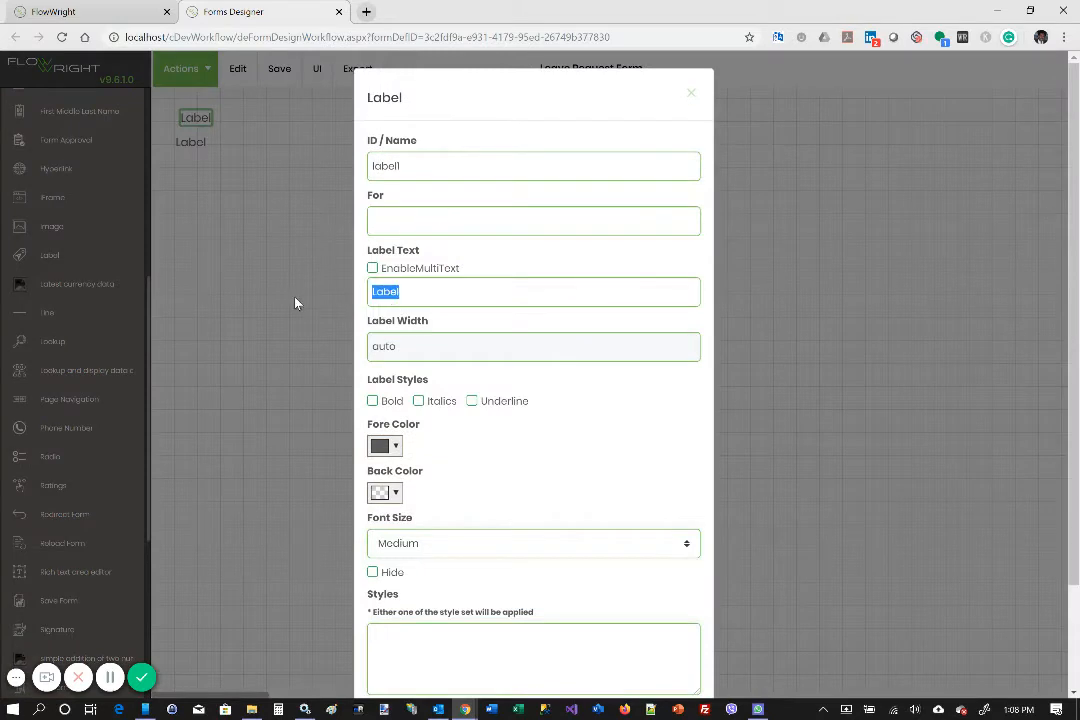
type("No e")
key("BackSpace")
key("BackSpace")
type("me")
scroll(576, 460, "down", 2)
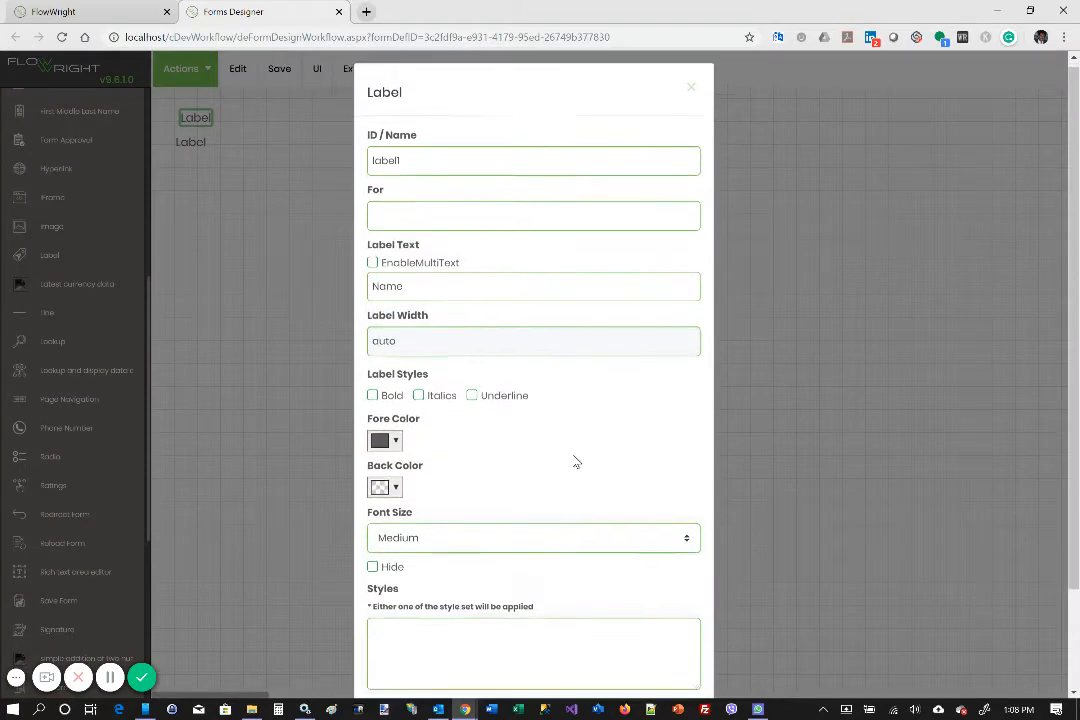
left_click(557, 655)
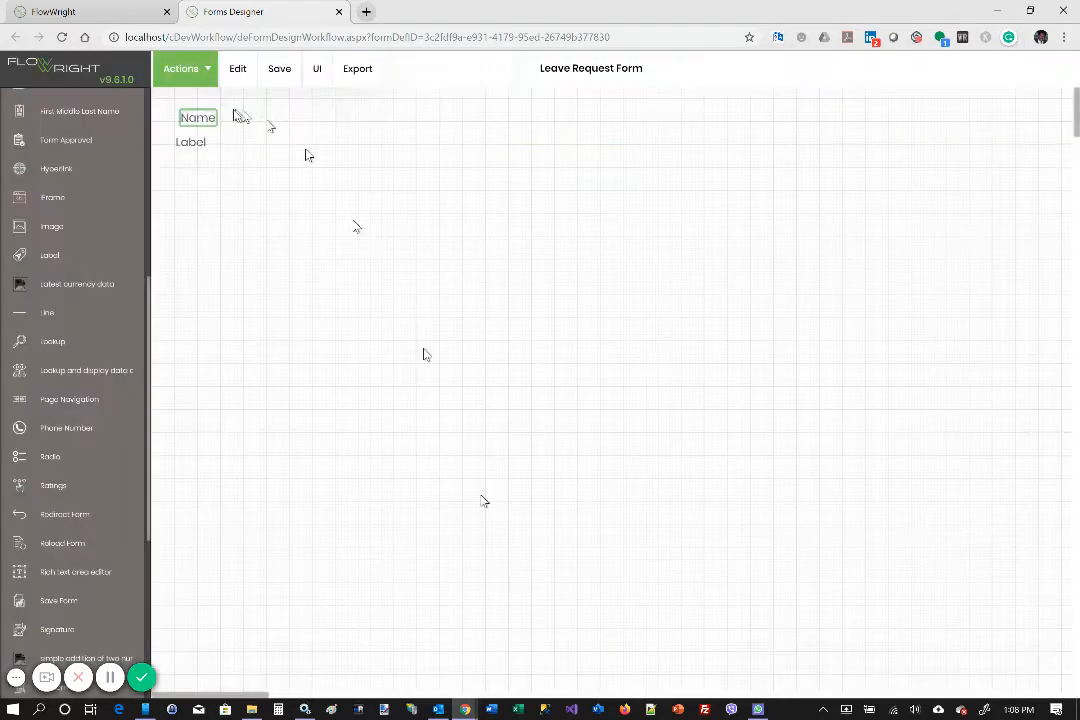
Set the text of the label below Name to "# of days" and save it
left_click(194, 144)
double_click(197, 150)
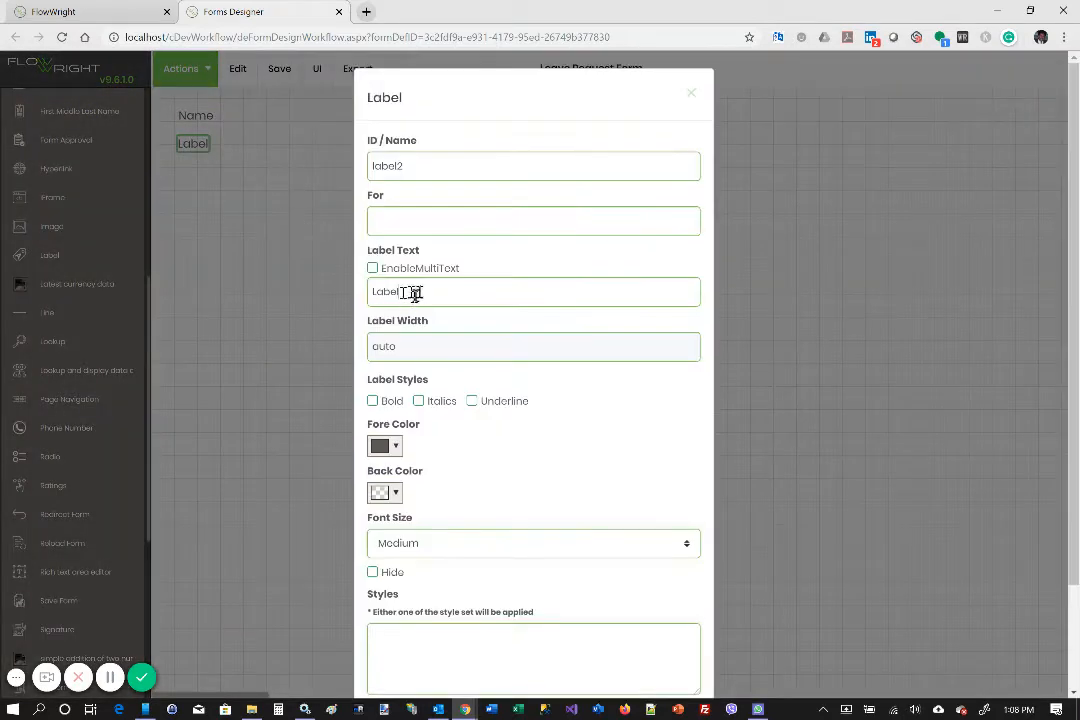
left_click_drag(412, 292, 292, 293)
type("# of days")
scroll(622, 545, "down", 3)
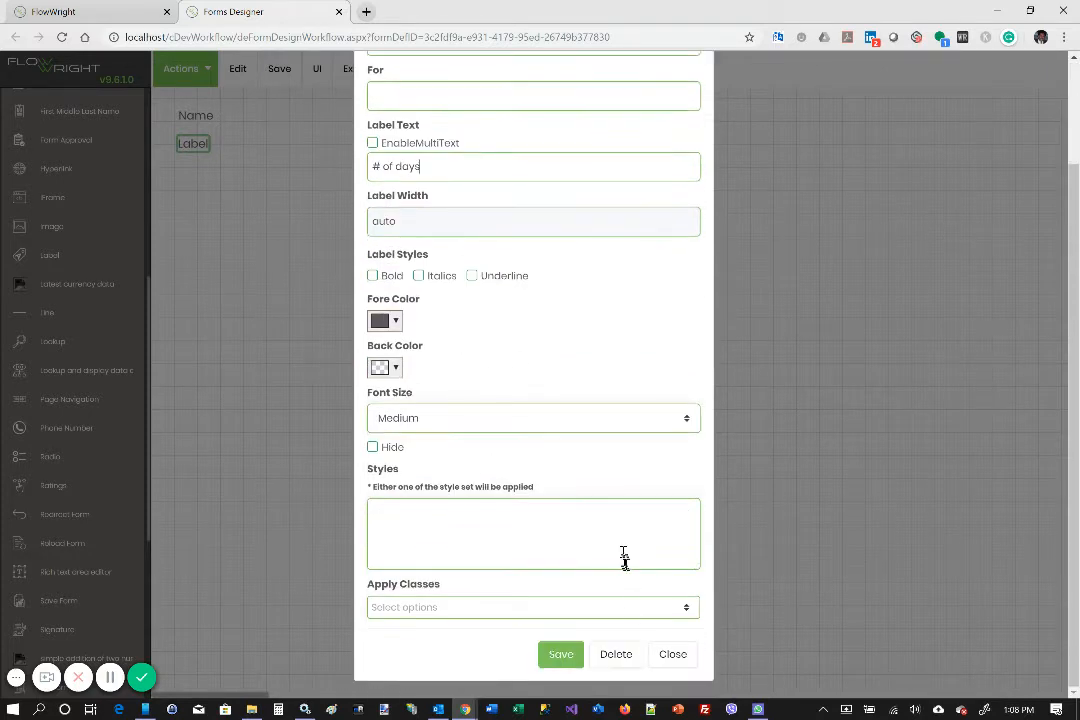
left_click(557, 656)
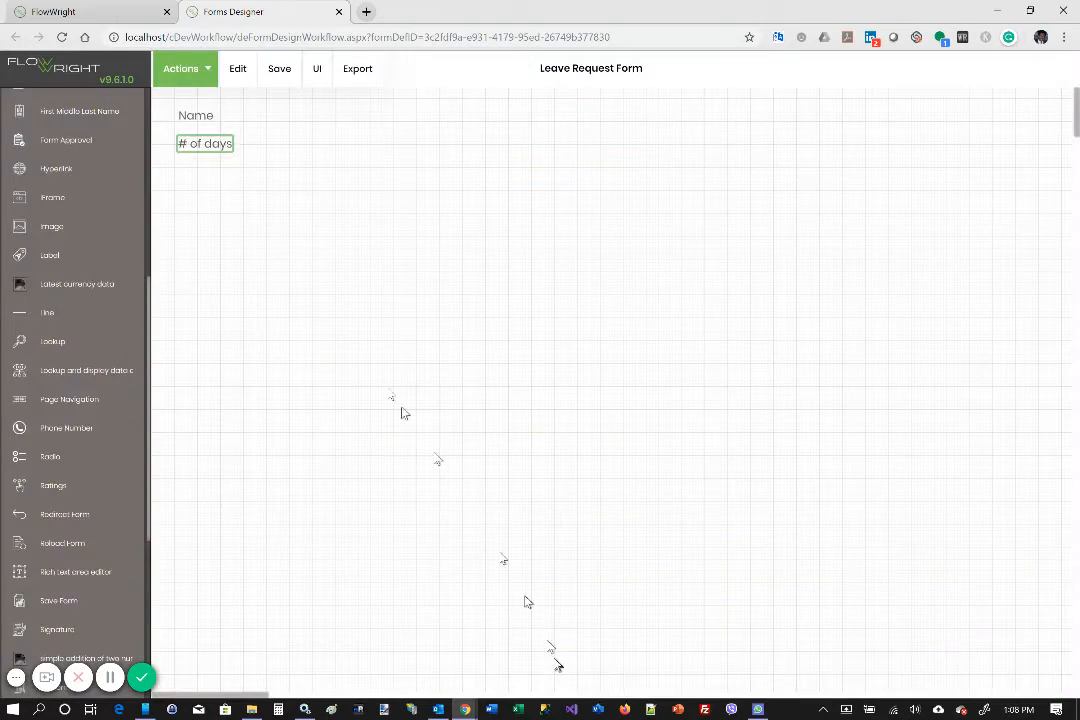
Duplicate the "# of days" label and position the copy directly below it
right_click(199, 150)
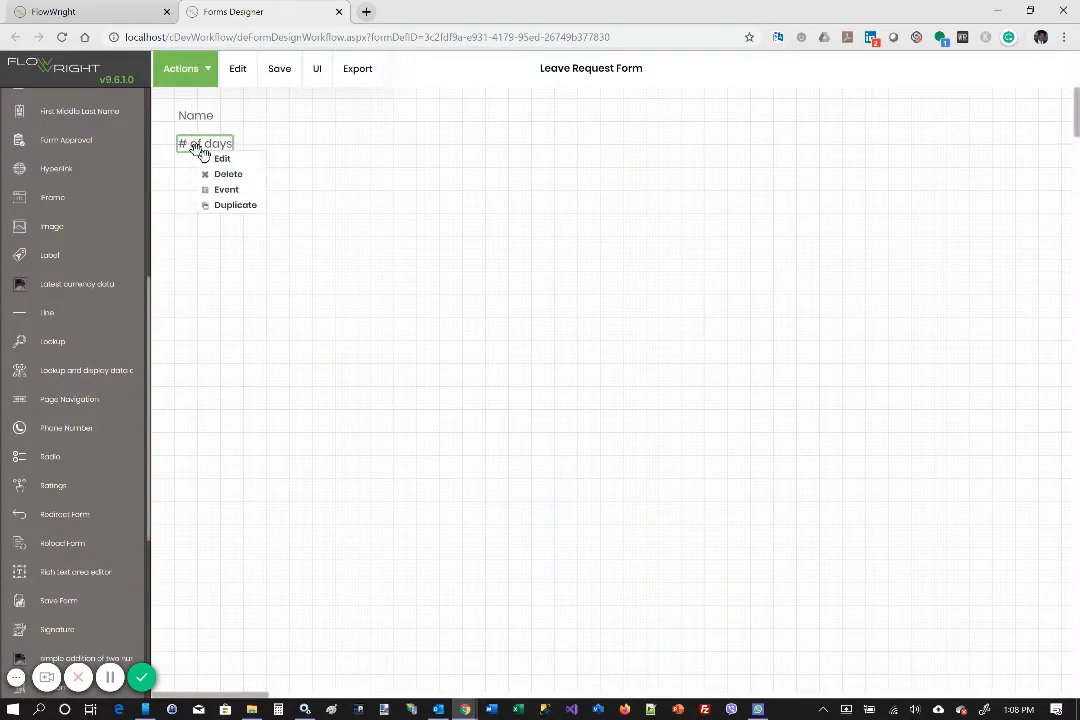
left_click(229, 205)
left_click_drag(234, 159, 222, 181)
Set the duplicated label's text to "Status" and save it
double_click(222, 181)
left_click_drag(424, 285, 243, 287)
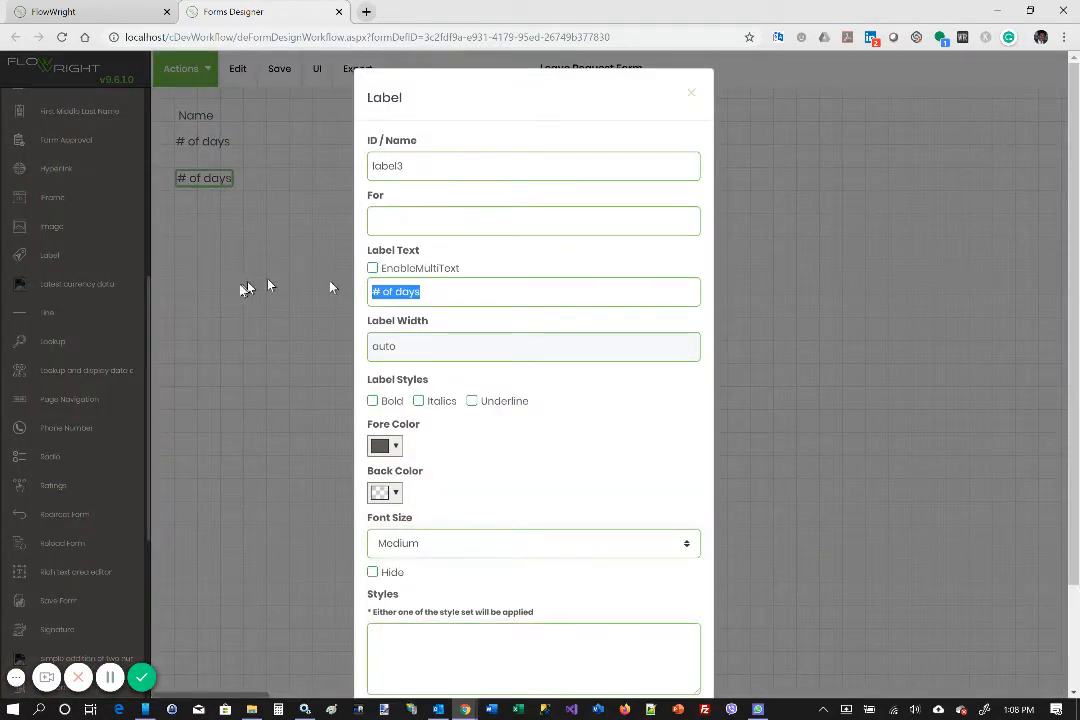
type("Status")
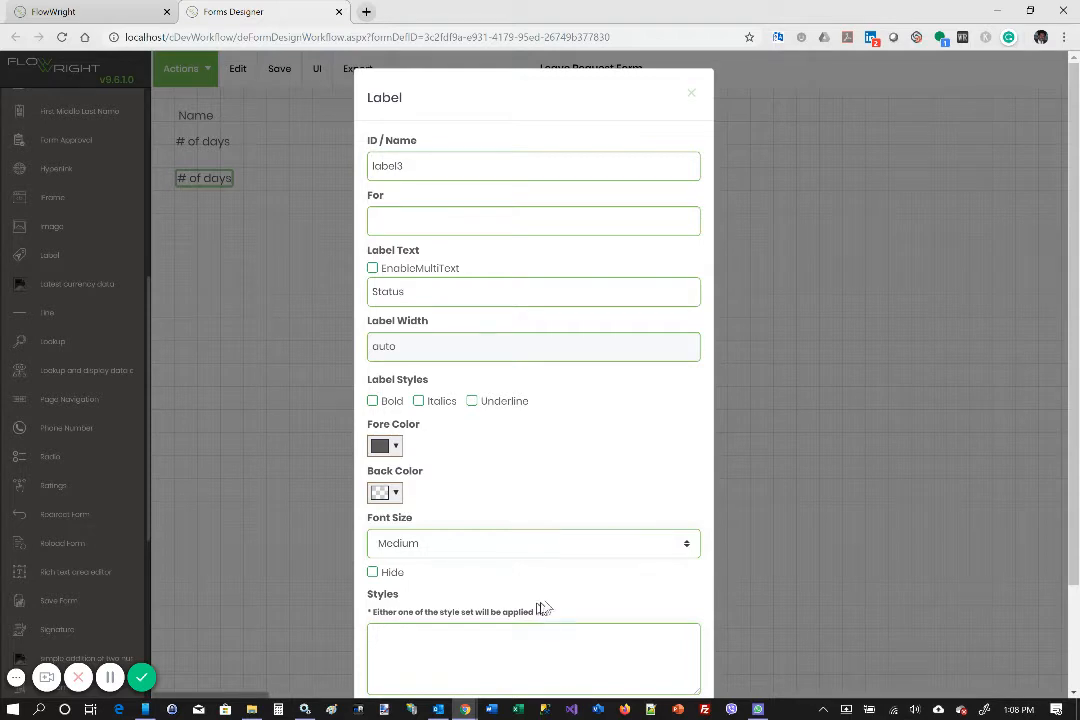
scroll(552, 613, "down", 2)
left_click(559, 654)
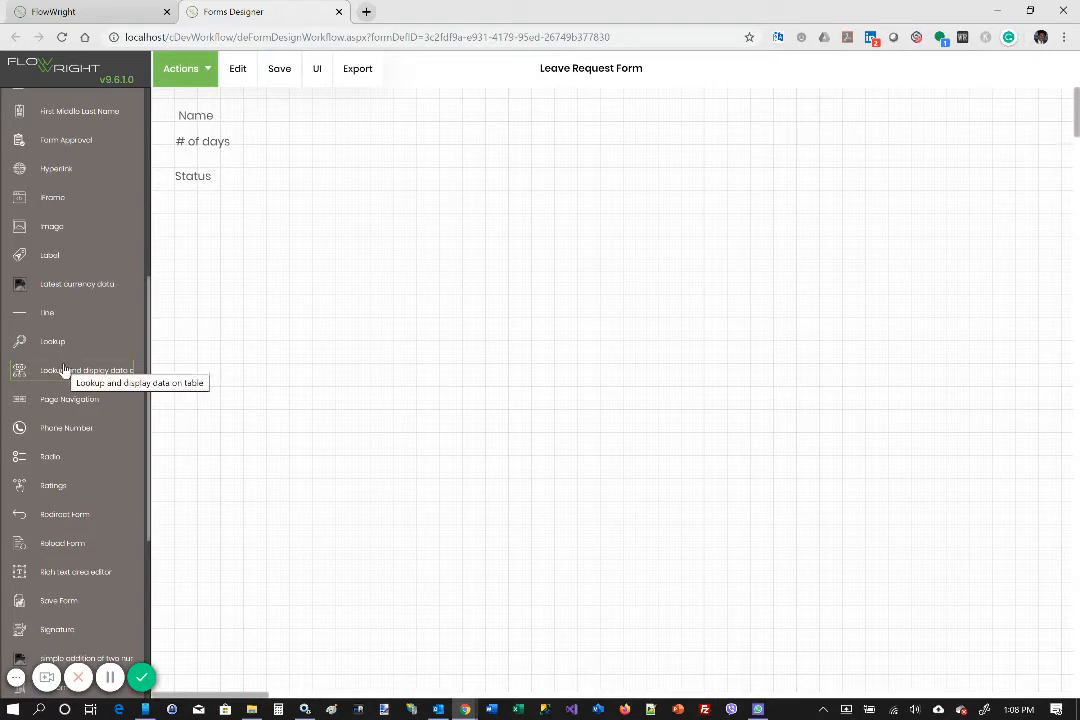
Add a Text widget beside the Name label and set its ID to "txtName"
scroll(63, 370, "down", 3)
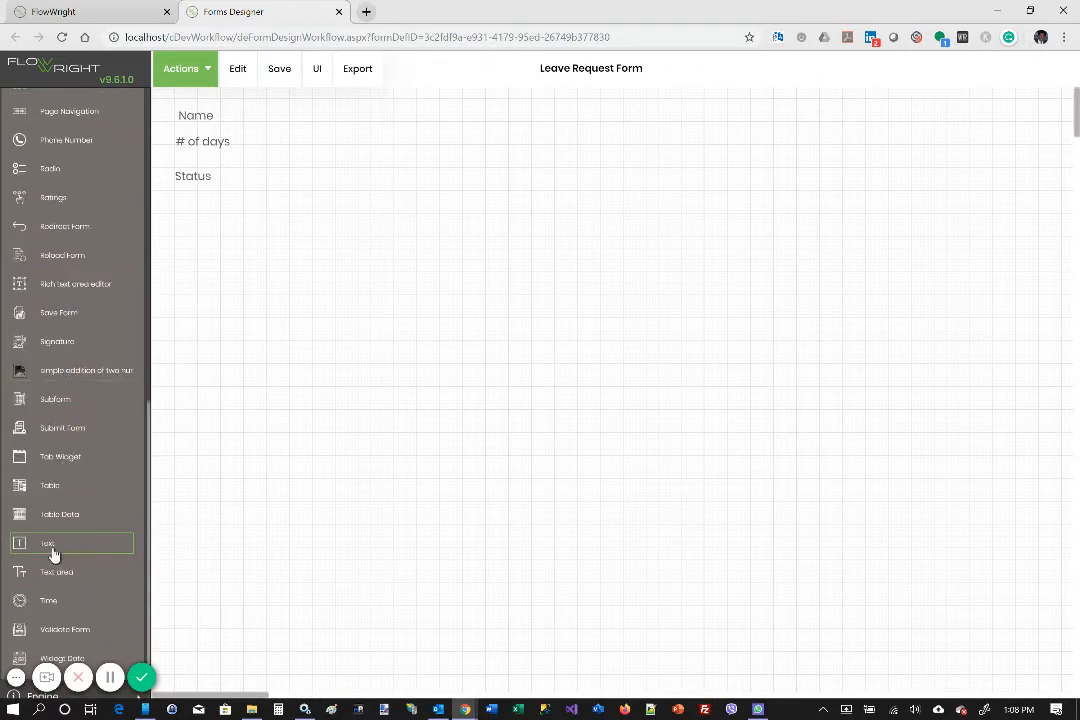
left_click_drag(53, 555, 291, 117)
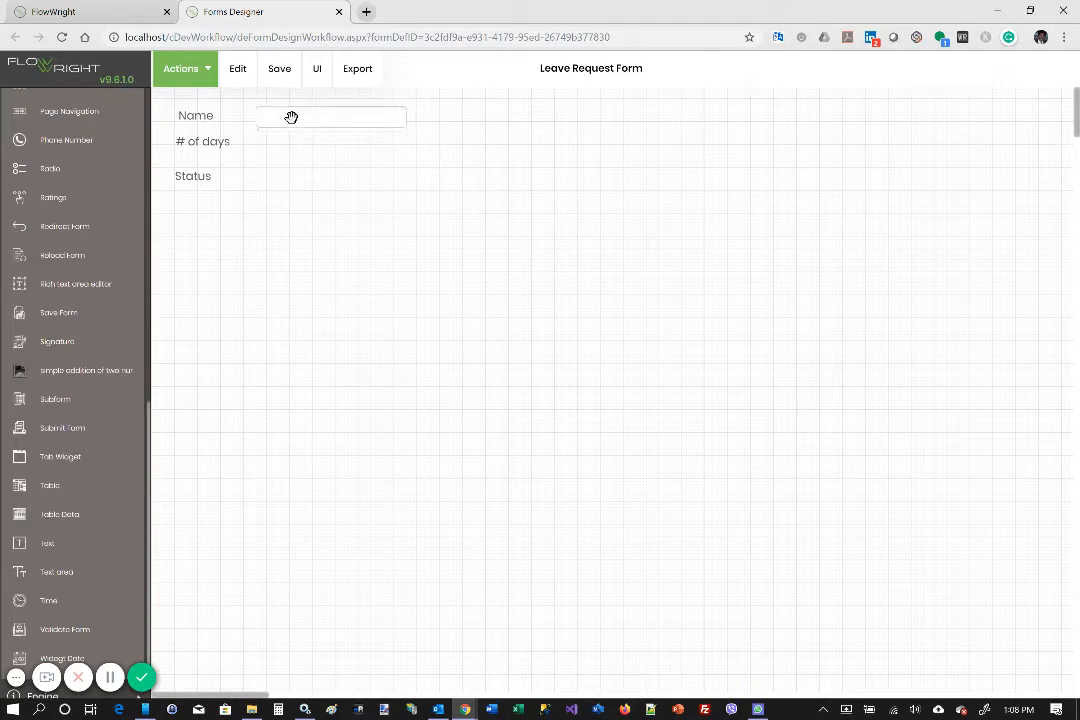
double_click(290, 118)
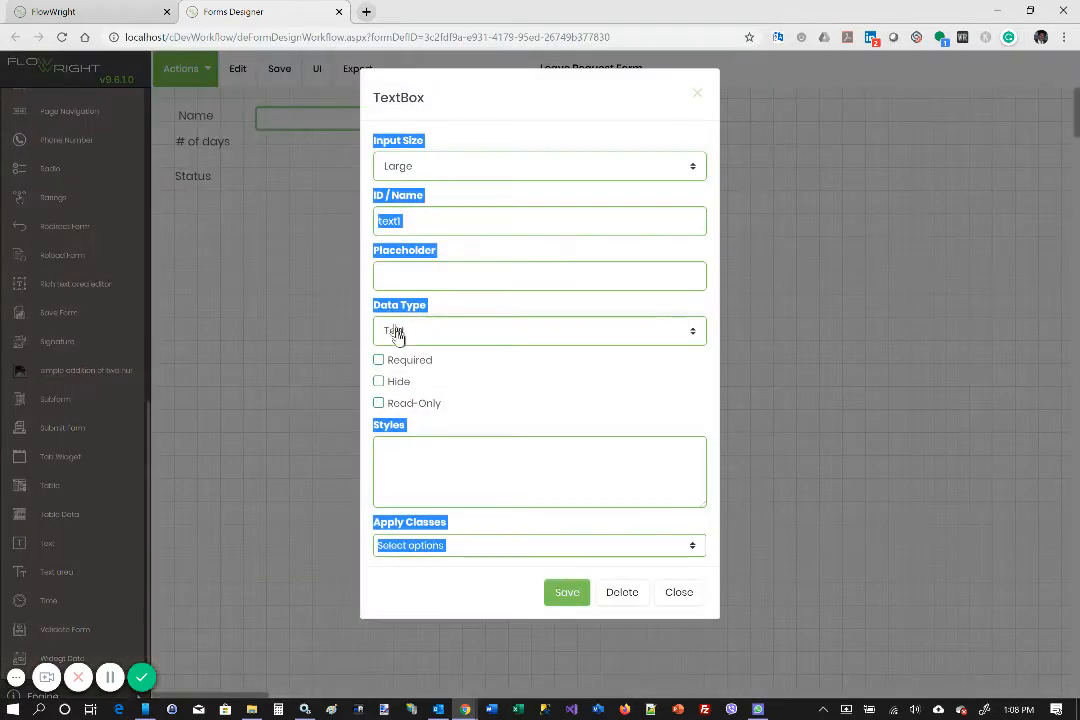
left_click(450, 313)
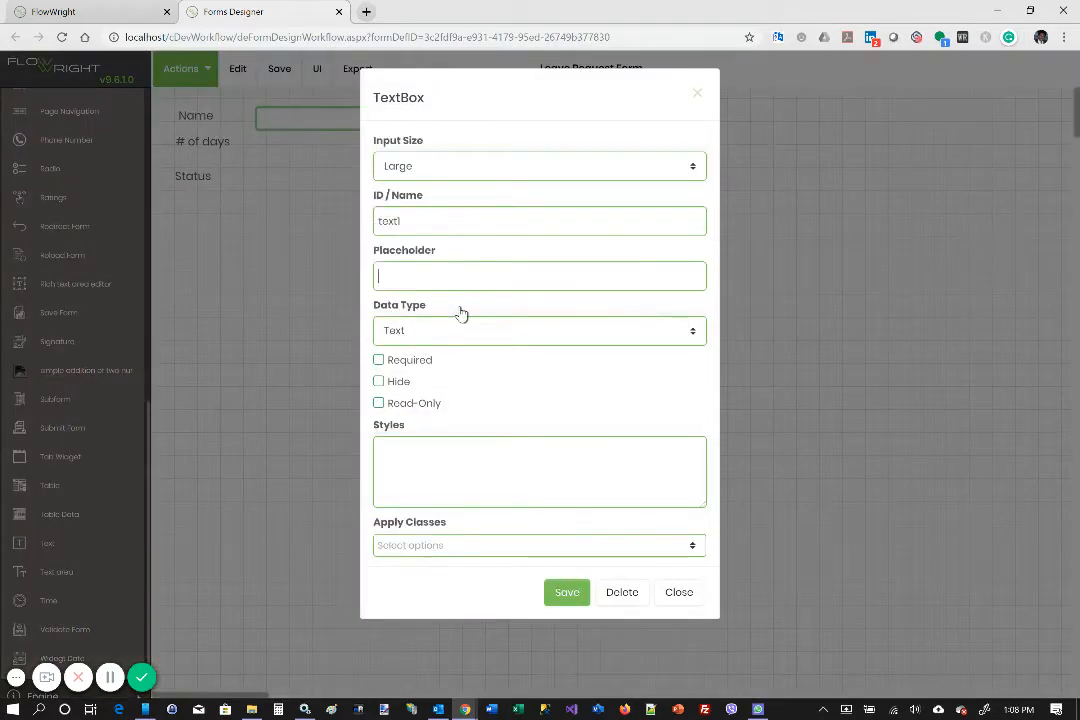
double_click(405, 222)
type("txtName")
left_click(570, 596)
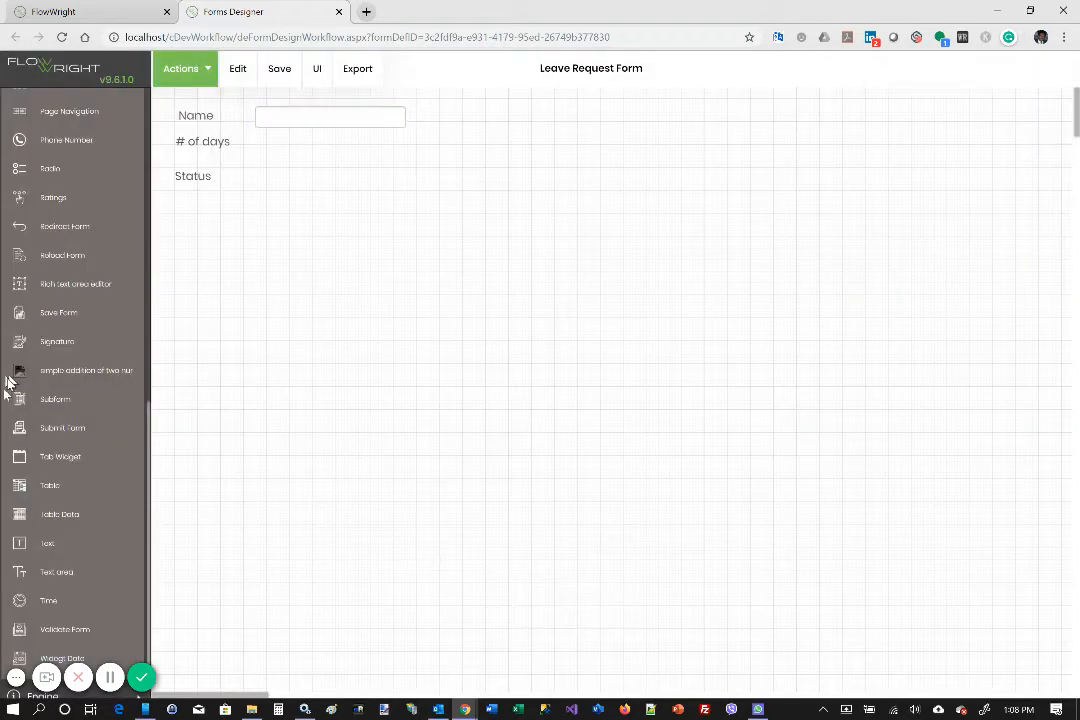
Add a Text widget beside the "# of days" label with a smaller input size and the ID "txtNumDays"
left_click_drag(68, 556, 289, 141)
double_click(289, 141)
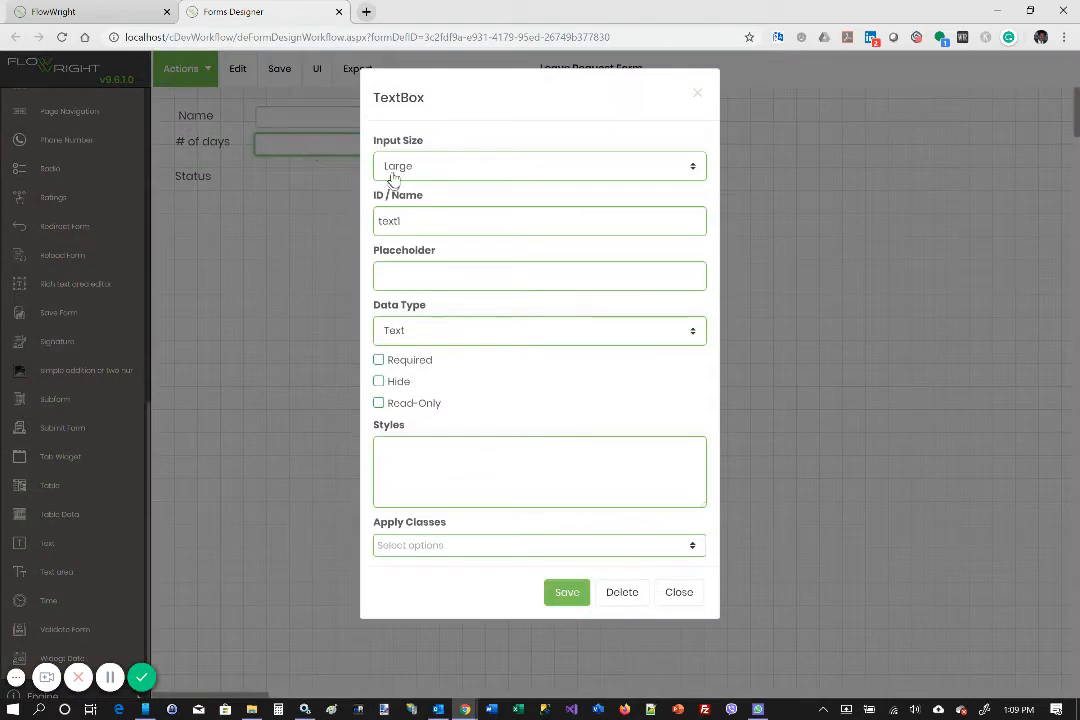
left_click(405, 167)
left_click(417, 215)
double_click(429, 226)
type("txtNumDays")
left_click(566, 593)
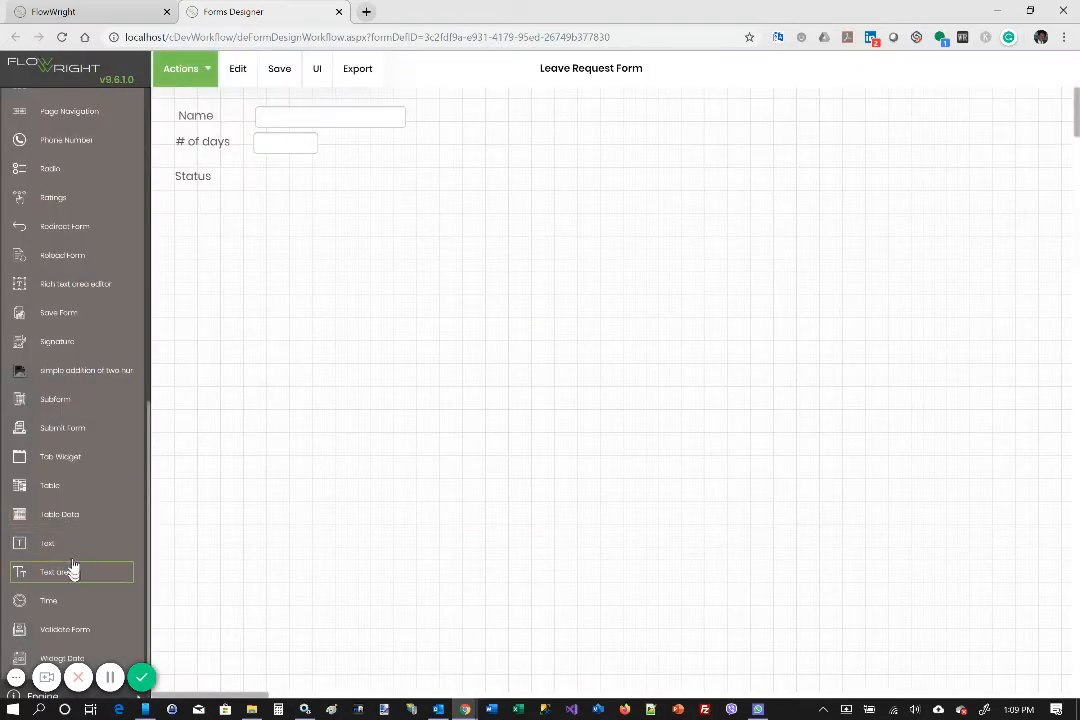
Add a read-only Text widget beside the Status label with the ID "txtStatus" and the placeholder "Initiated"
left_click_drag(70, 543, 289, 173)
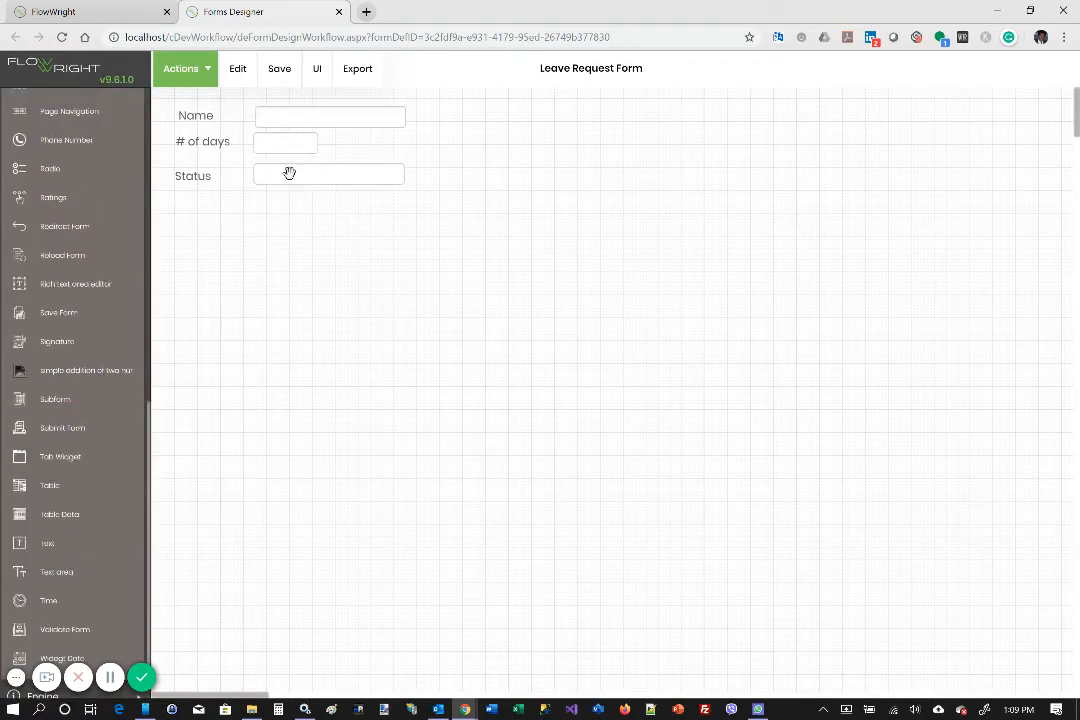
double_click(289, 173)
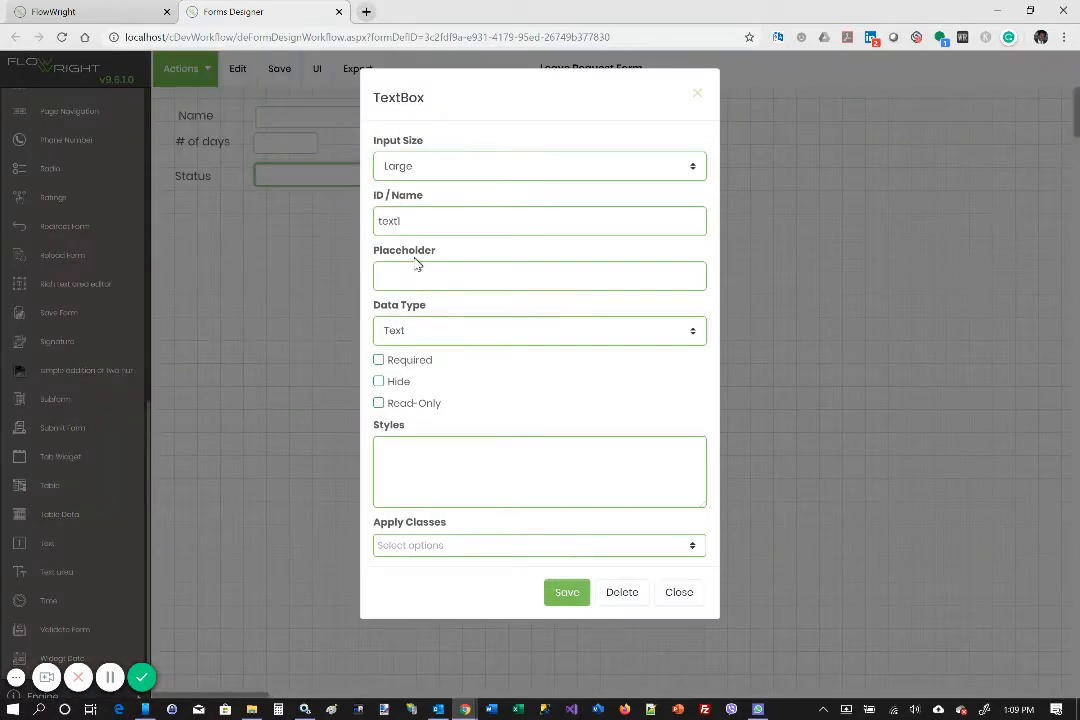
double_click(412, 213)
type("txtStatus")
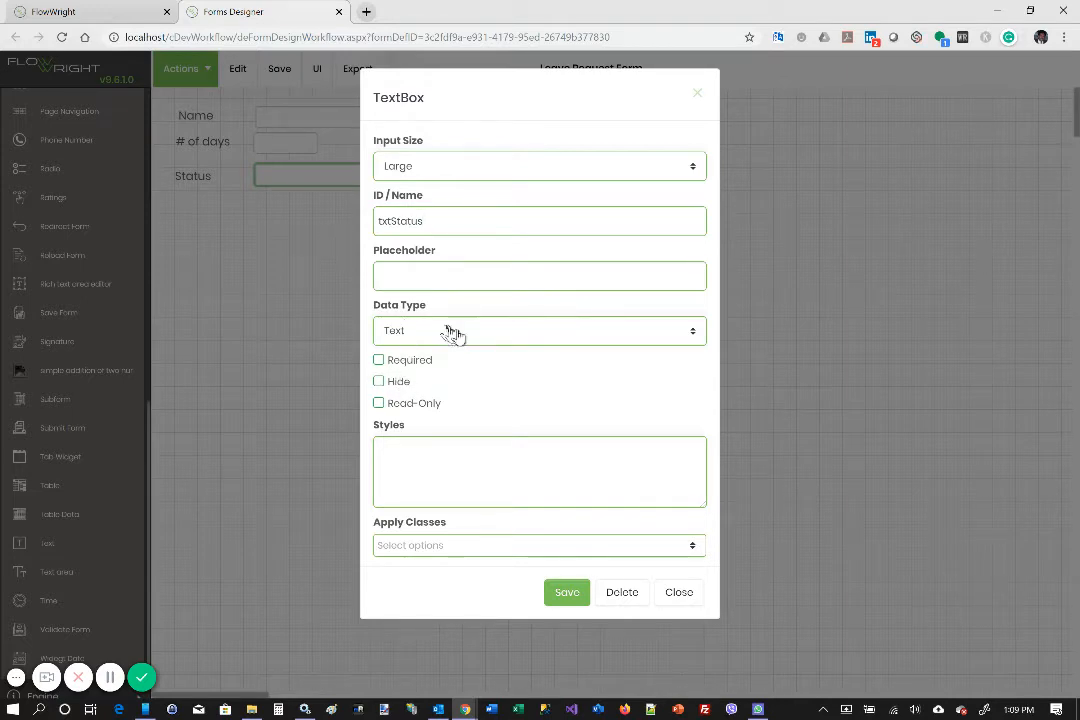
left_click(379, 403)
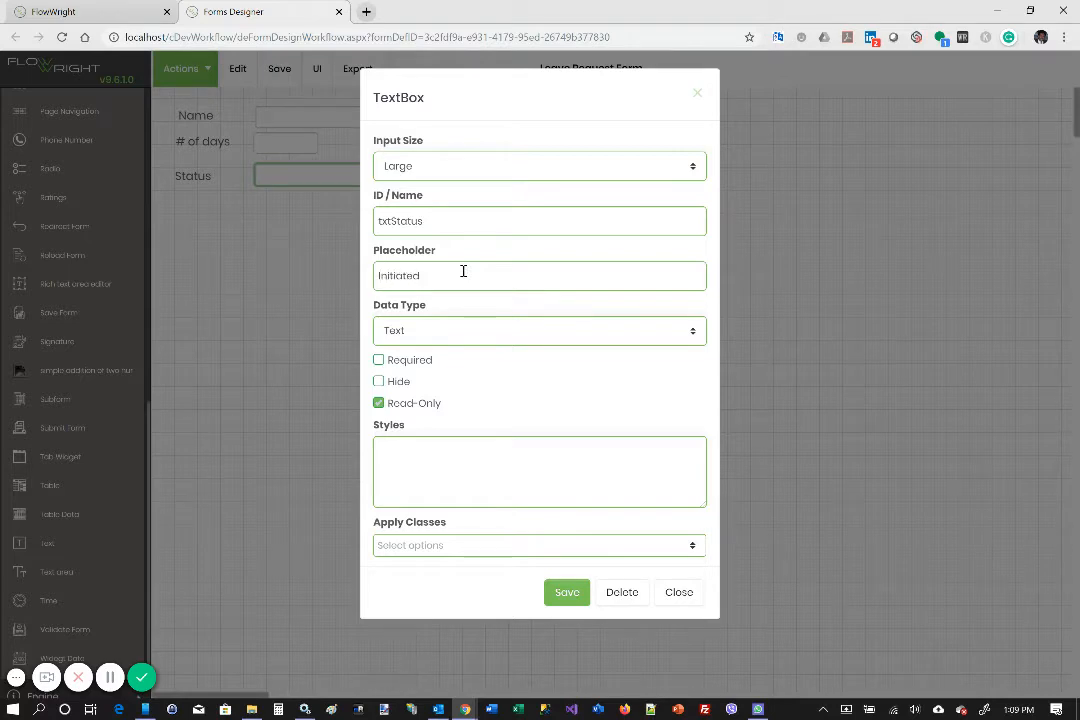
left_click(566, 592)
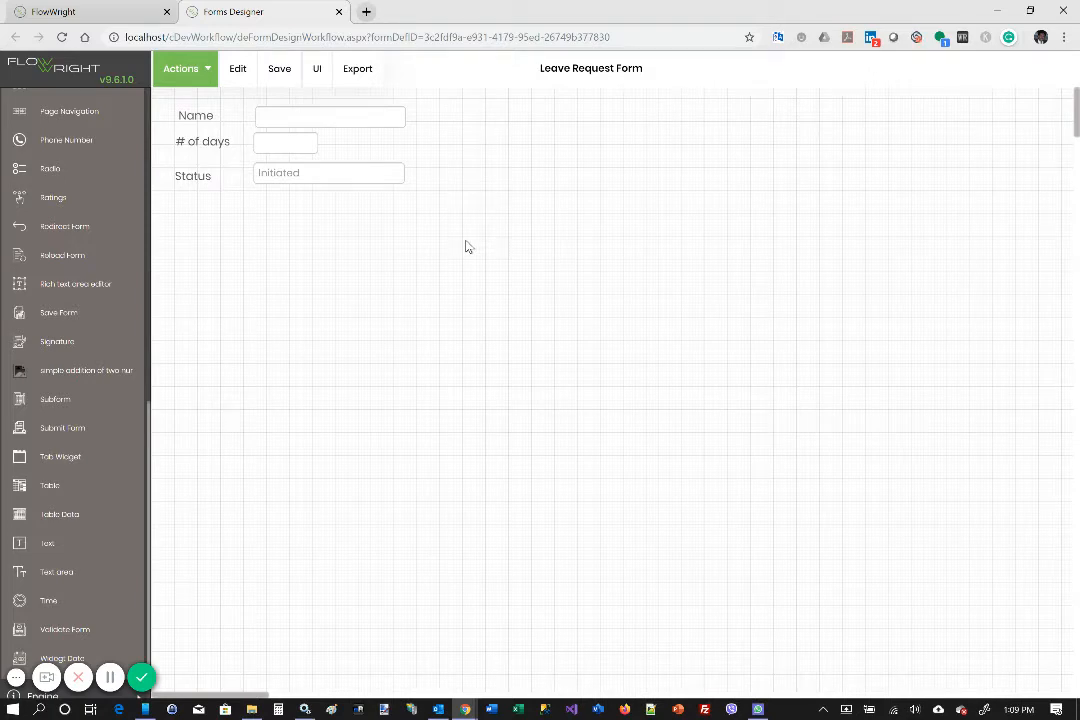
Add a Form Approval widget below the Status field, placing its two task buttons in one row
scroll(104, 342, "up", 3)
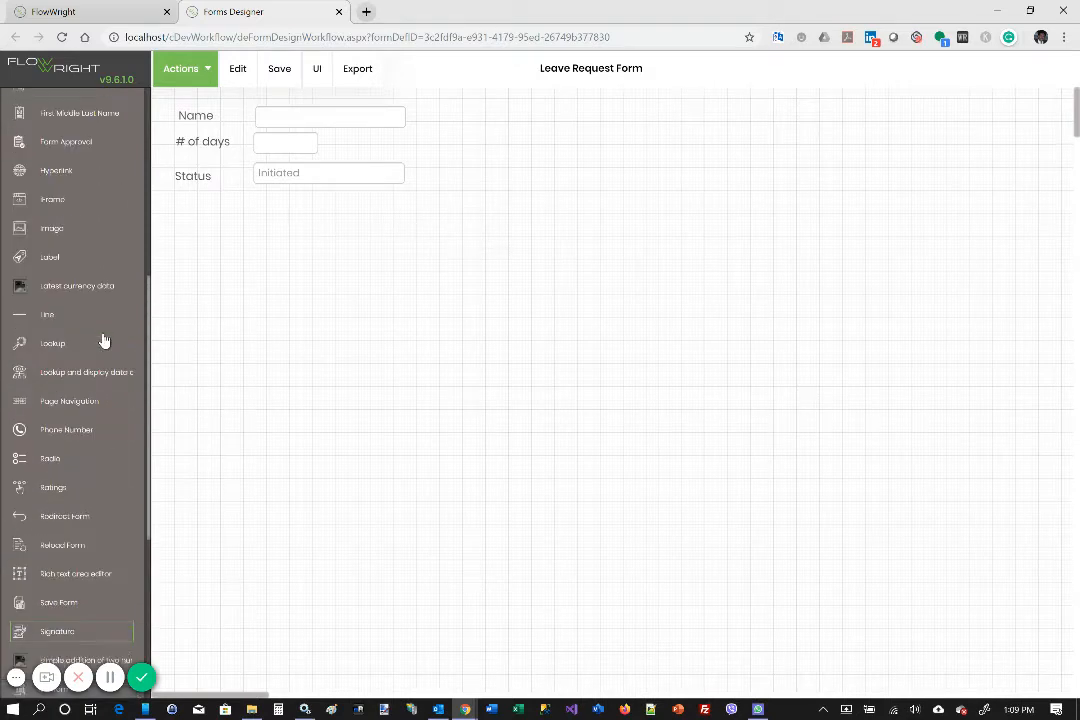
scroll(104, 342, "up", 1)
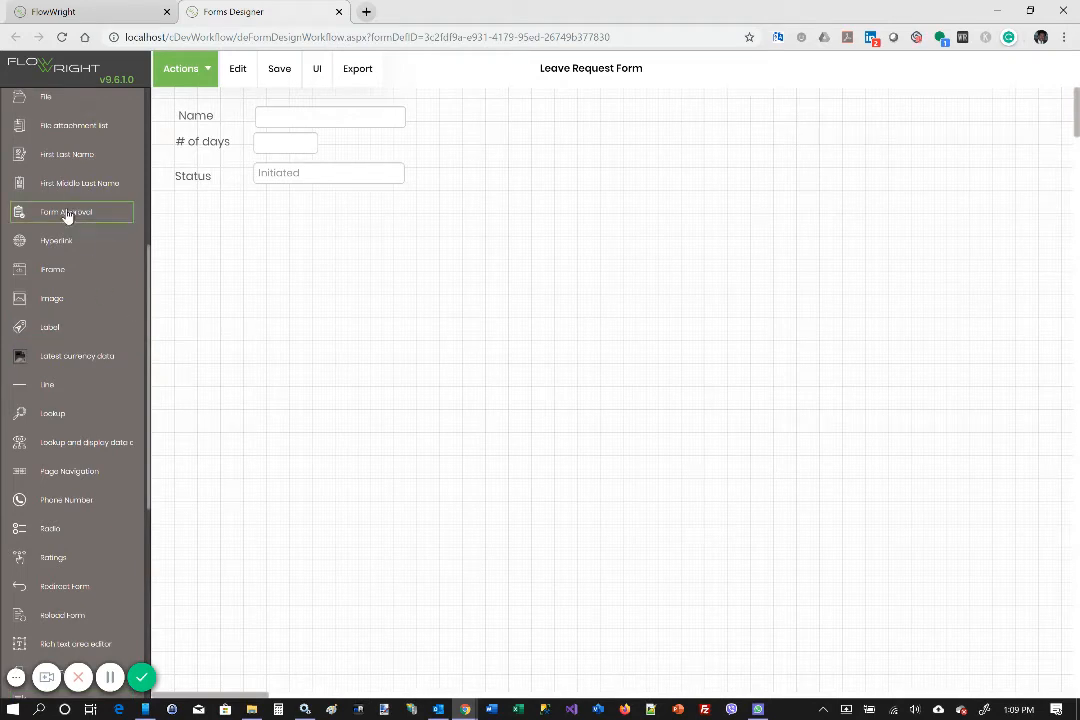
left_click_drag(67, 212, 358, 205)
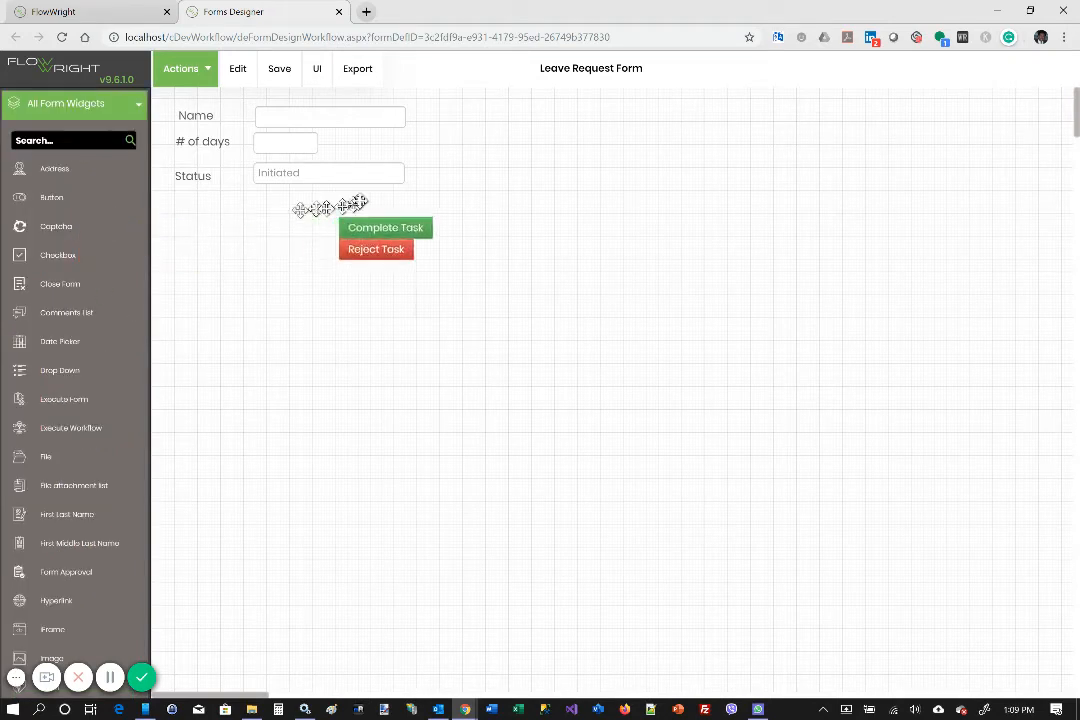
left_click_drag(415, 228, 432, 230)
Change the Complete Task button's label to "Approve Leave Request" and save the button's properties
double_click(430, 230)
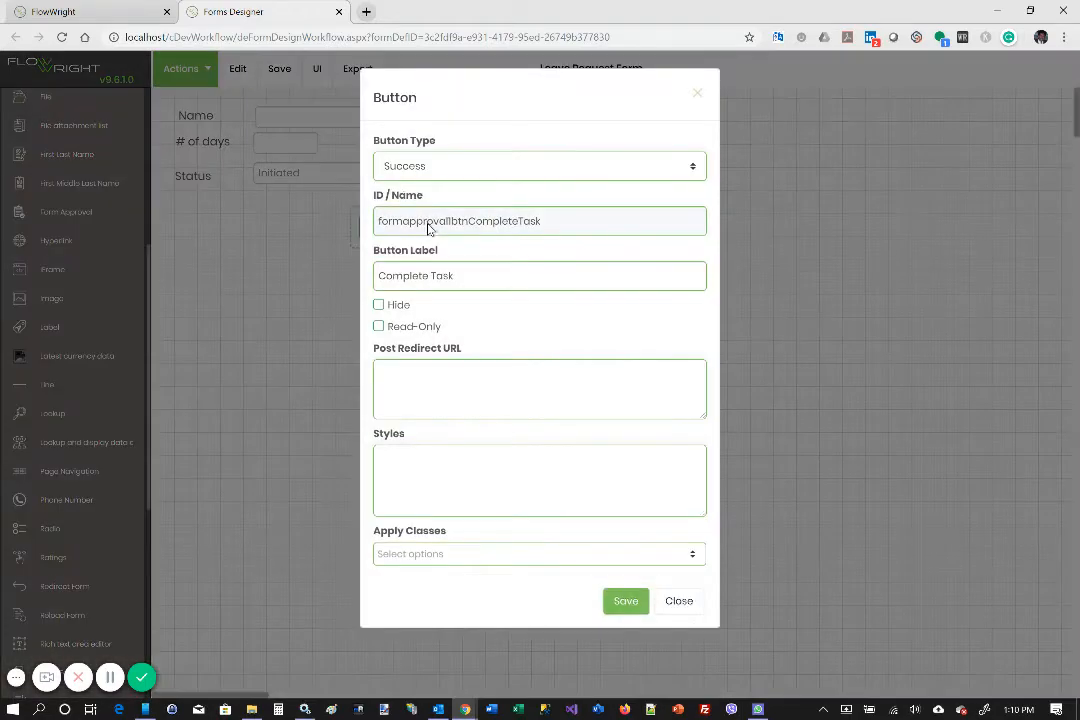
left_click_drag(455, 275, 322, 273)
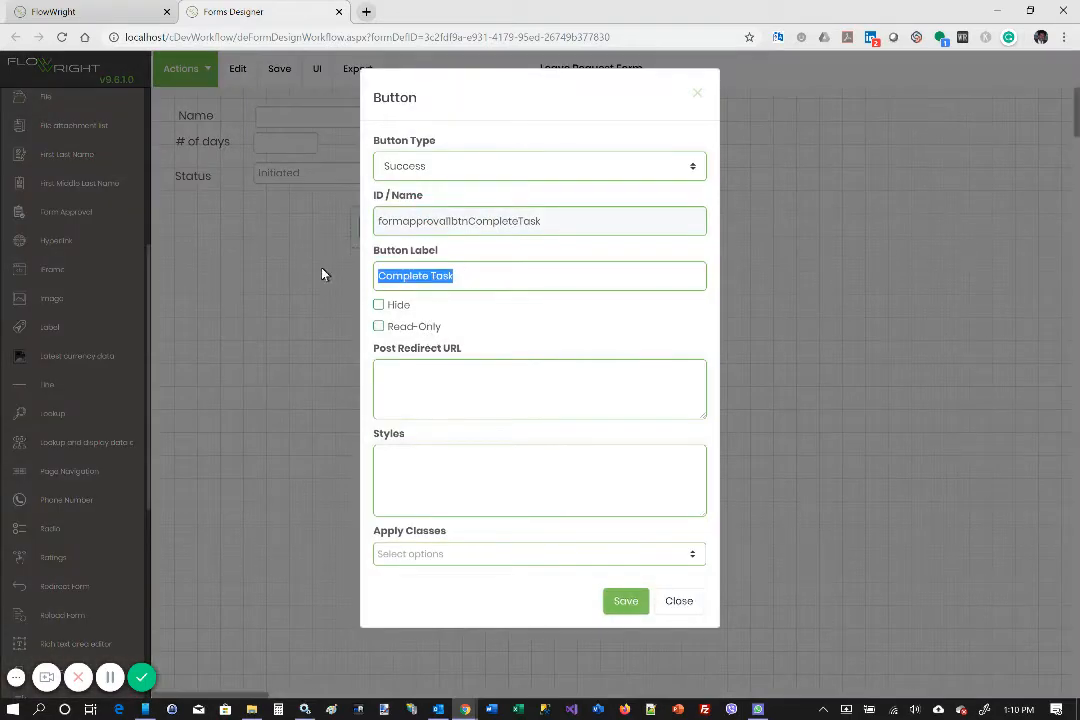
type("Ap")
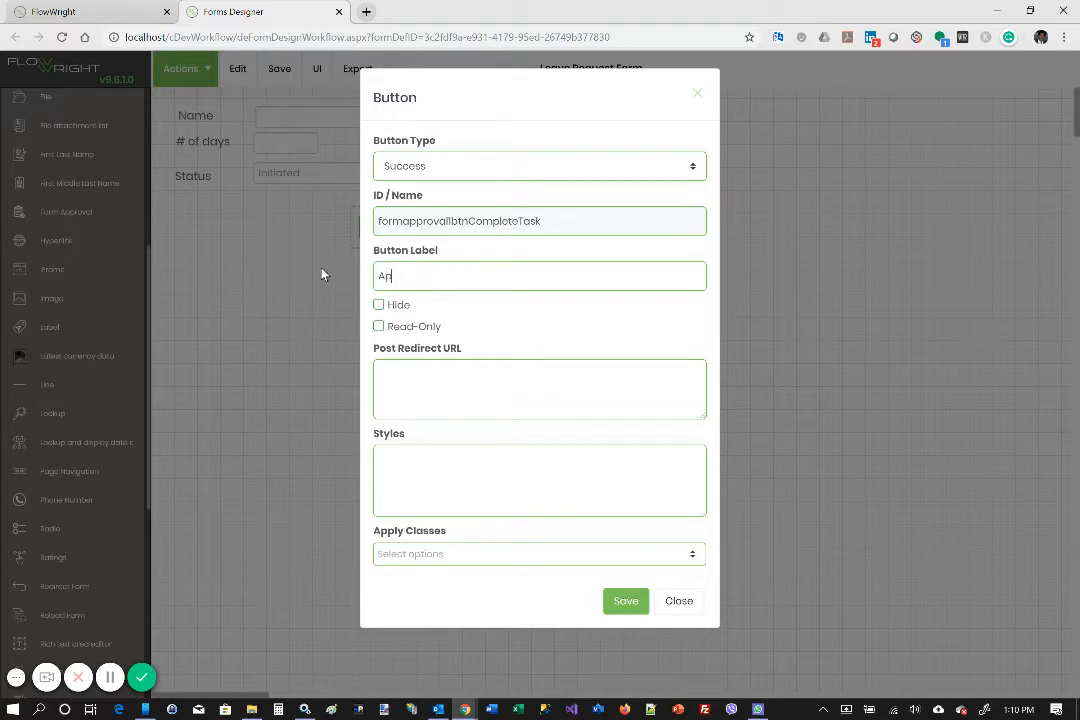
type("prove Leve")
key("BackSpace")
key("BackSpace")
type("ave Reqe")
key("BackSpace")
type("u")
key("BackSpace")
type("uest")
left_click(636, 603)
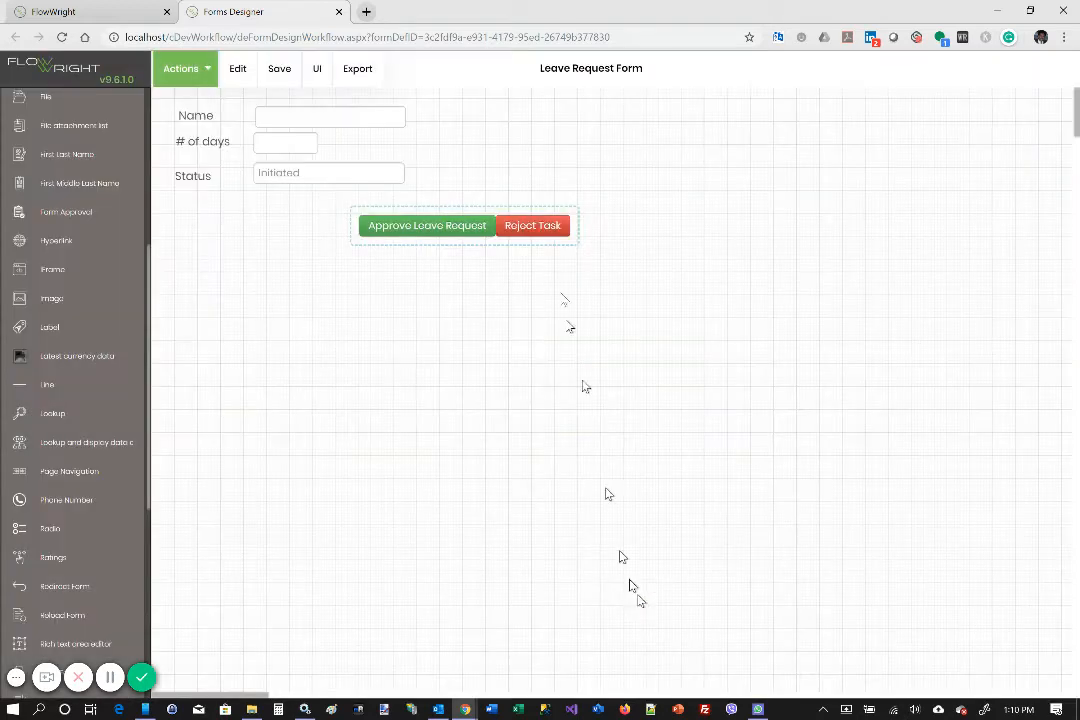
Change the Reject Task button's label to "Reject Leave Request" and save the form
double_click(549, 229)
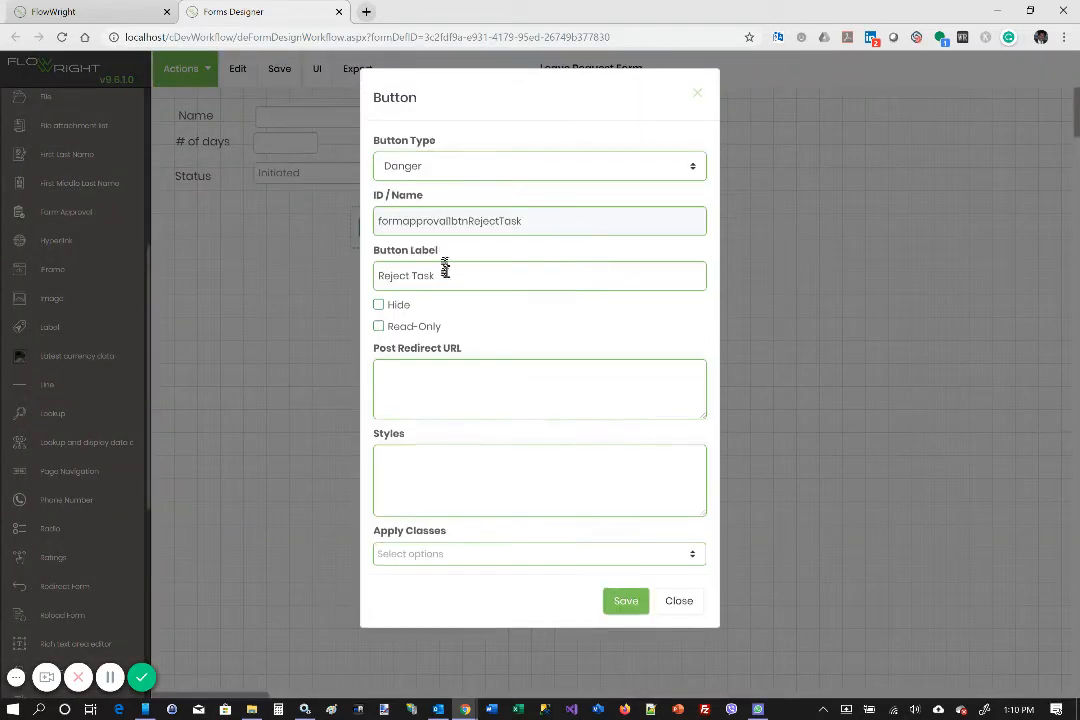
double_click(424, 276)
type("Leave Request")
left_click(622, 602)
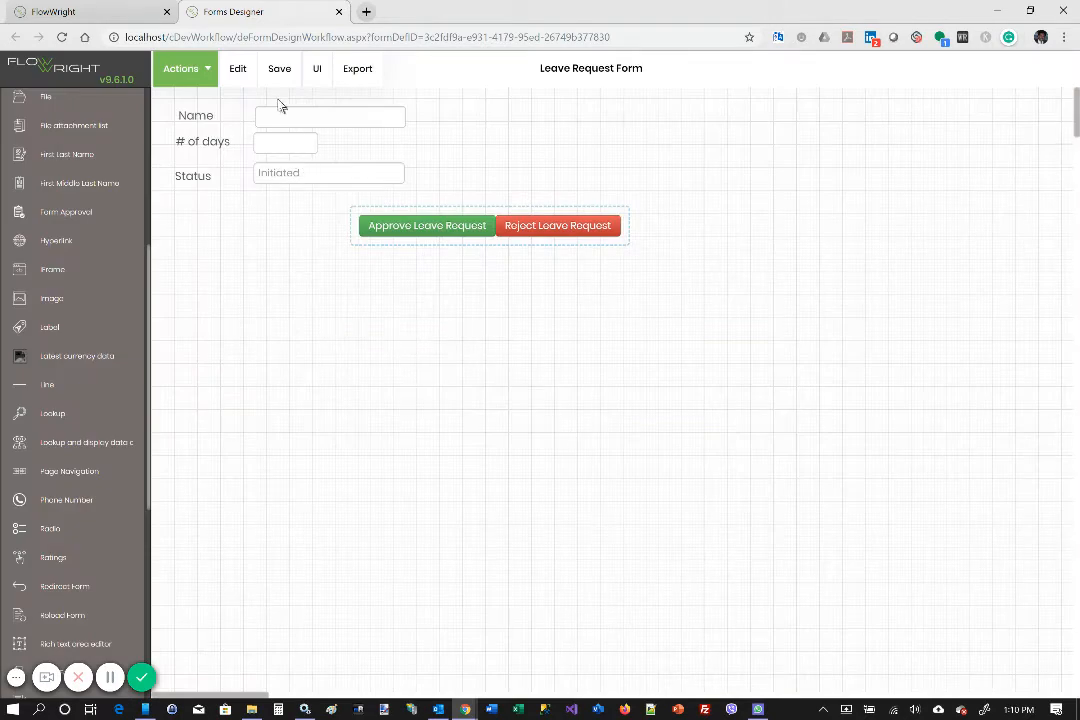
mouse_move(282, 83)
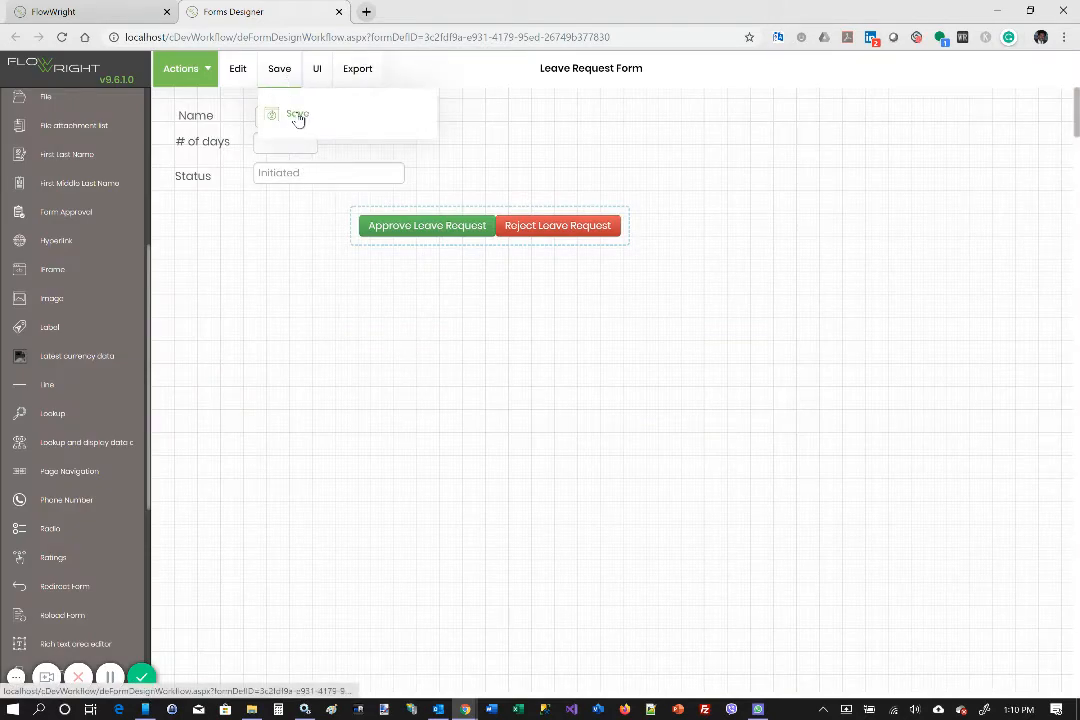
left_click(297, 116)
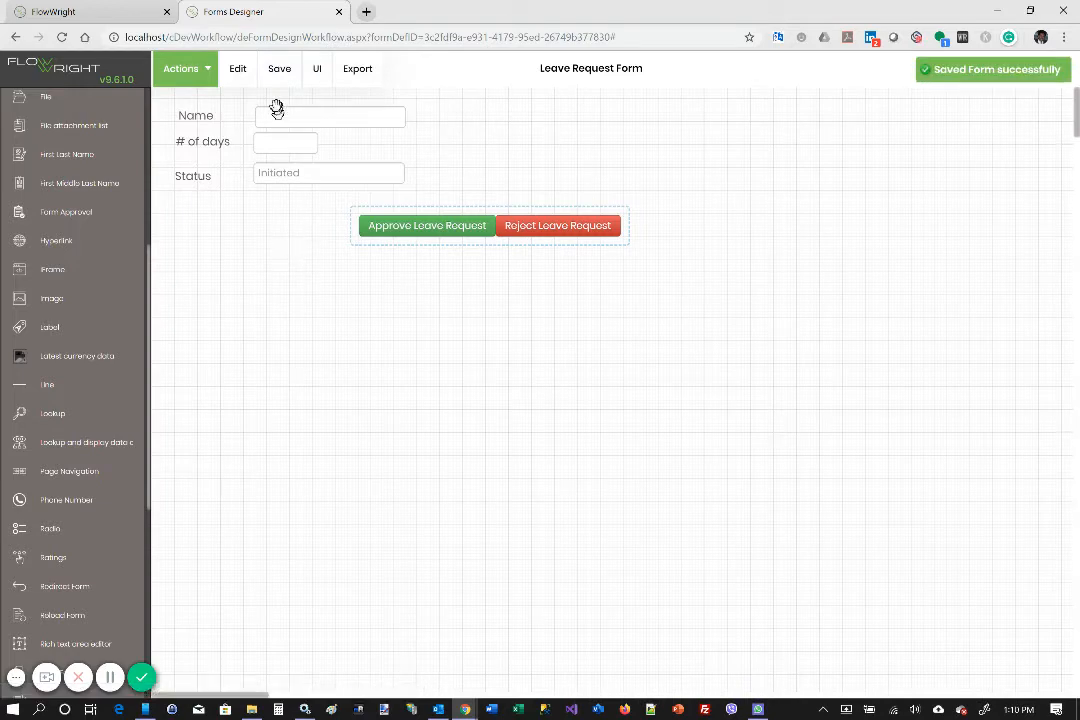
Preview the rendered form, try the "# of days" and Name fields, and close the preview
mouse_move(328, 72)
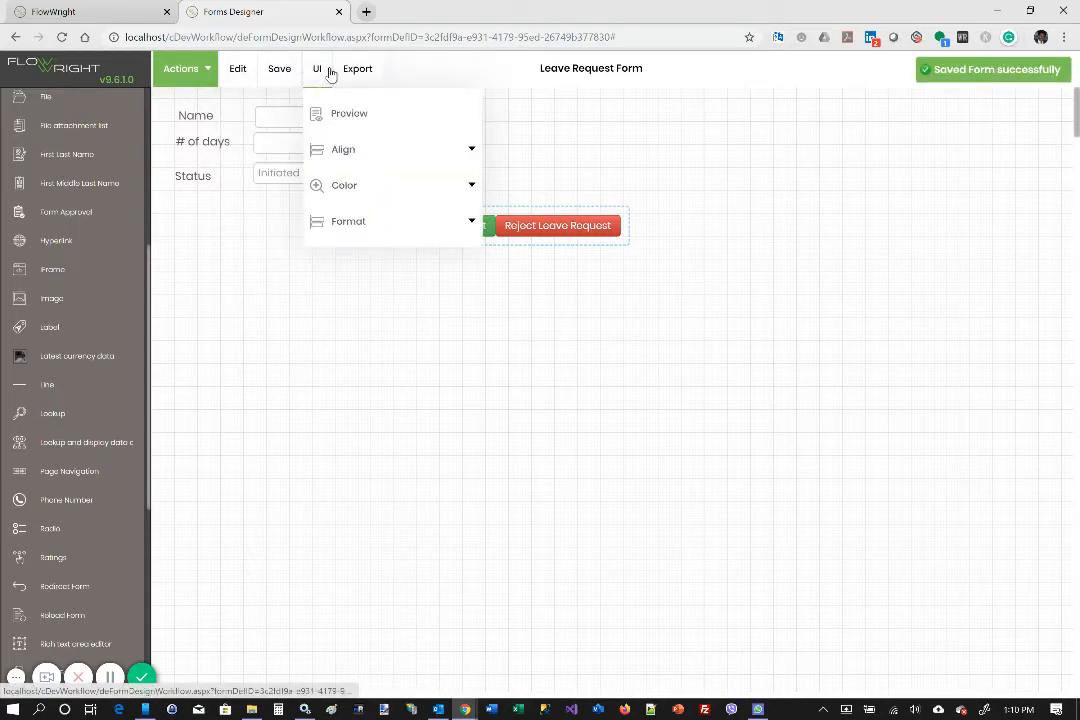
left_click(340, 113)
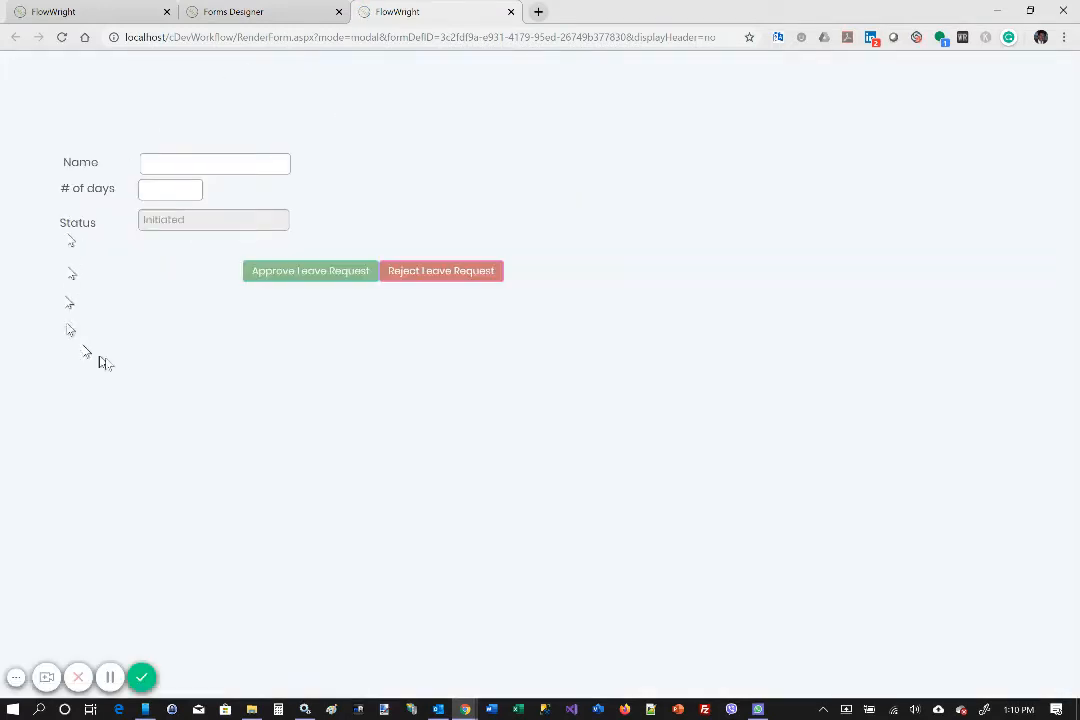
left_click(182, 189)
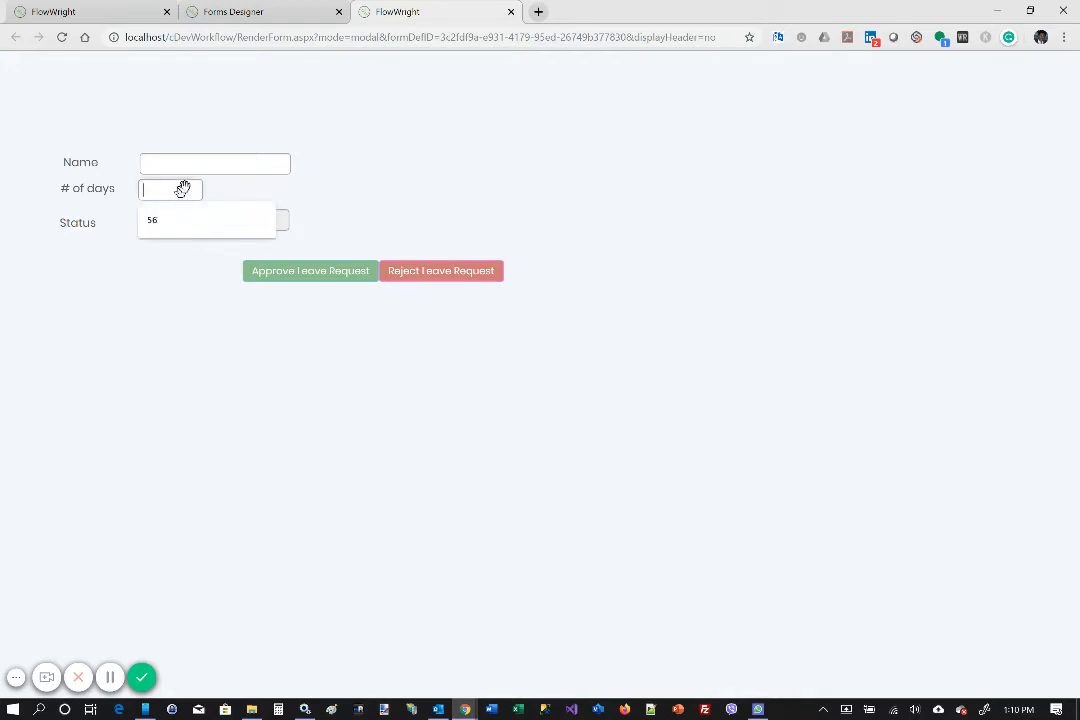
left_click(194, 166)
left_click(399, 135)
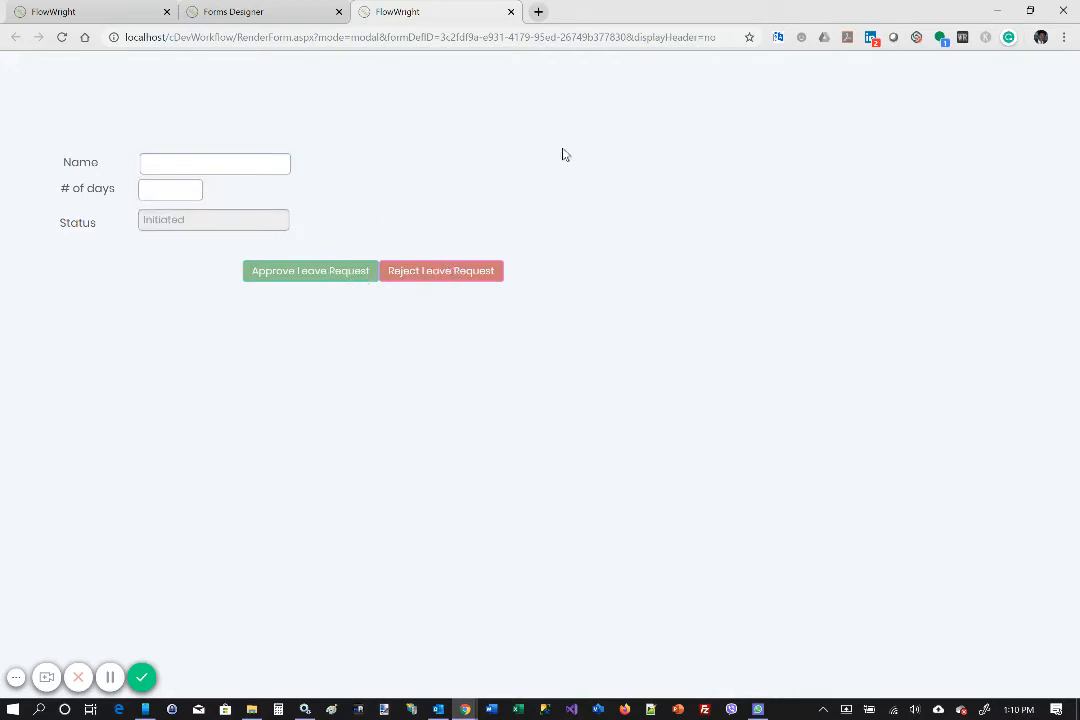
left_click(511, 12)
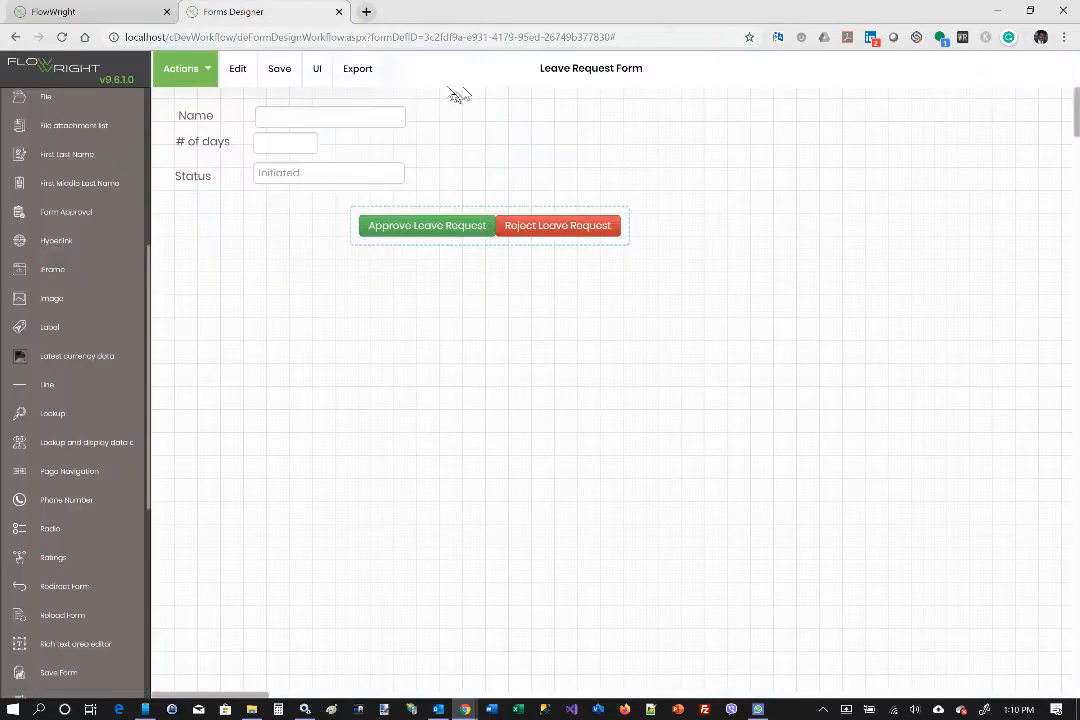
Close the form designer and open the list of workflow definitions
left_click(339, 12)
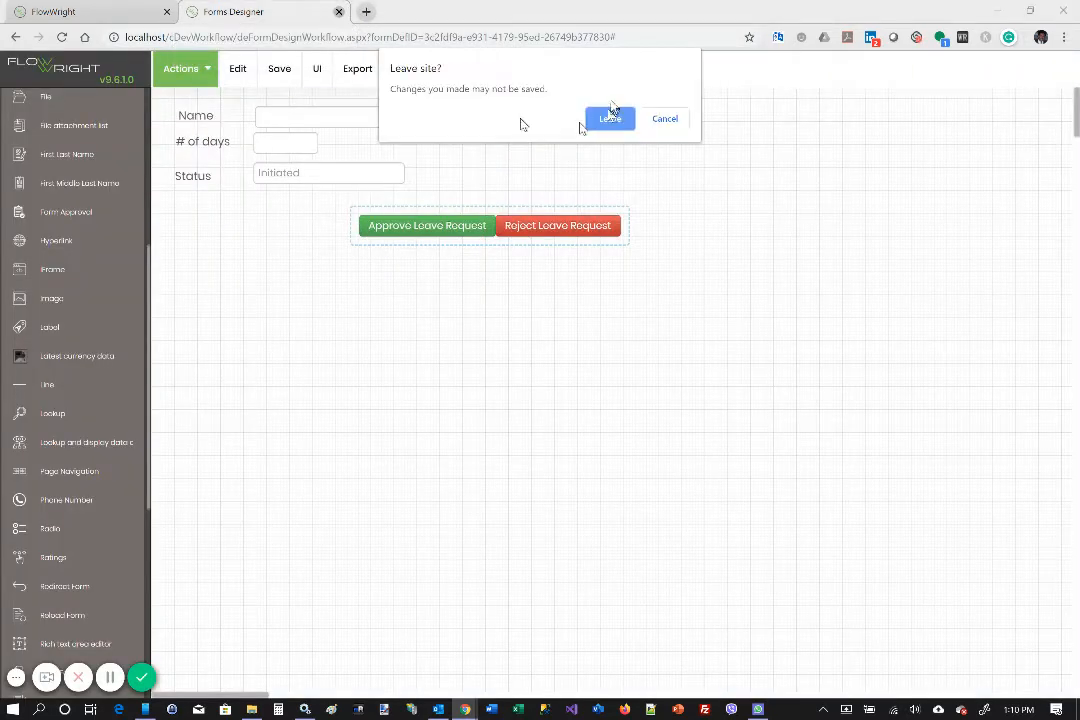
left_click(600, 118)
mouse_move(77, 207)
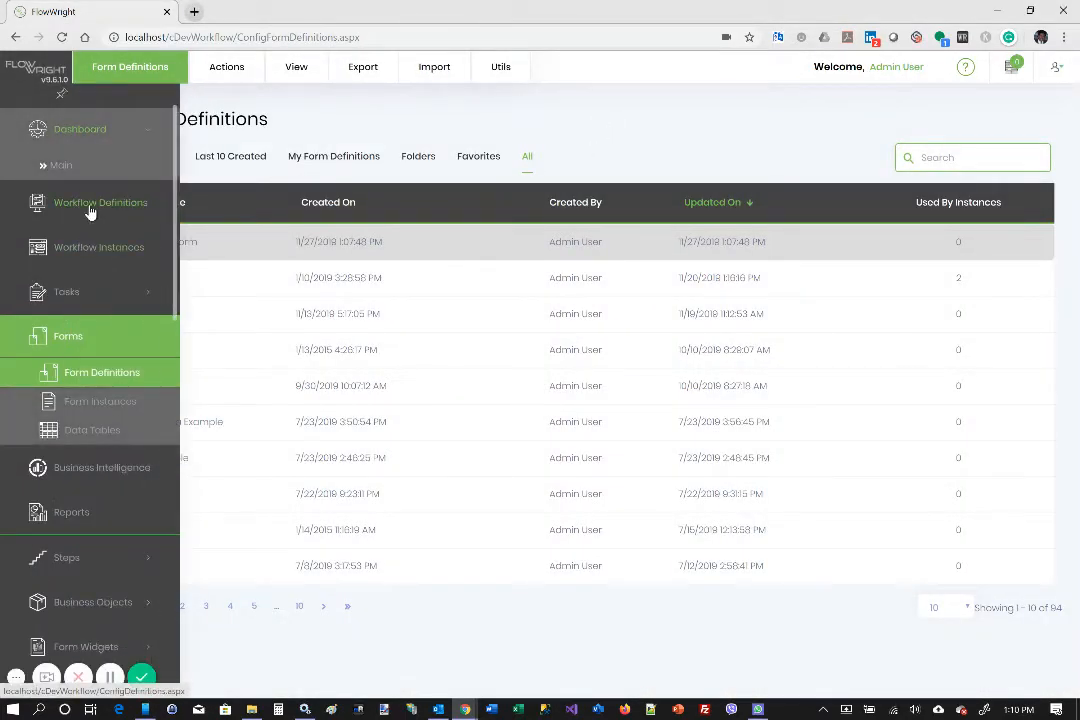
left_click(90, 210)
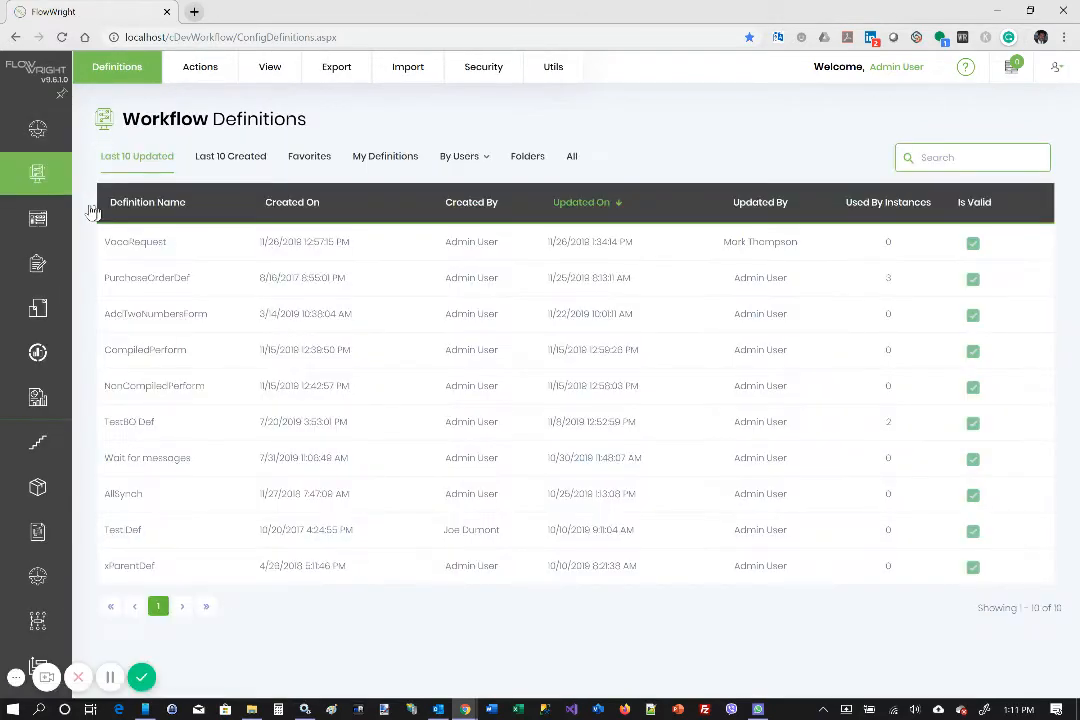
Create a workflow definition named "Leave Request Process" and open it in the designer
mouse_move(195, 83)
left_click(226, 105)
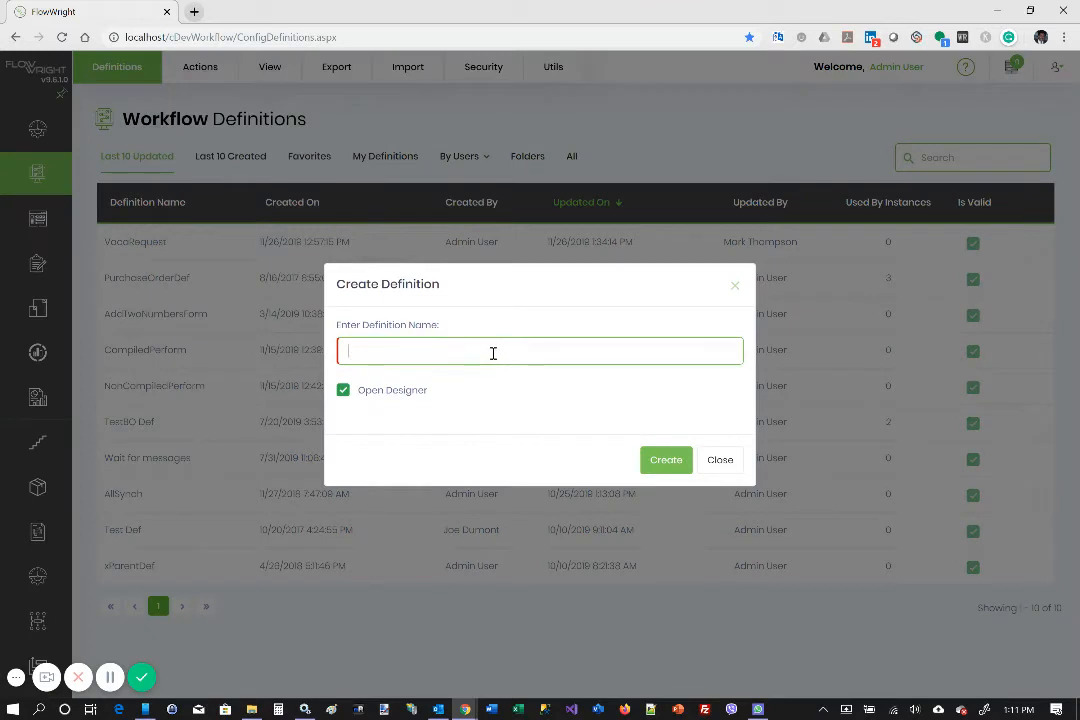
type("Leave Request Process")
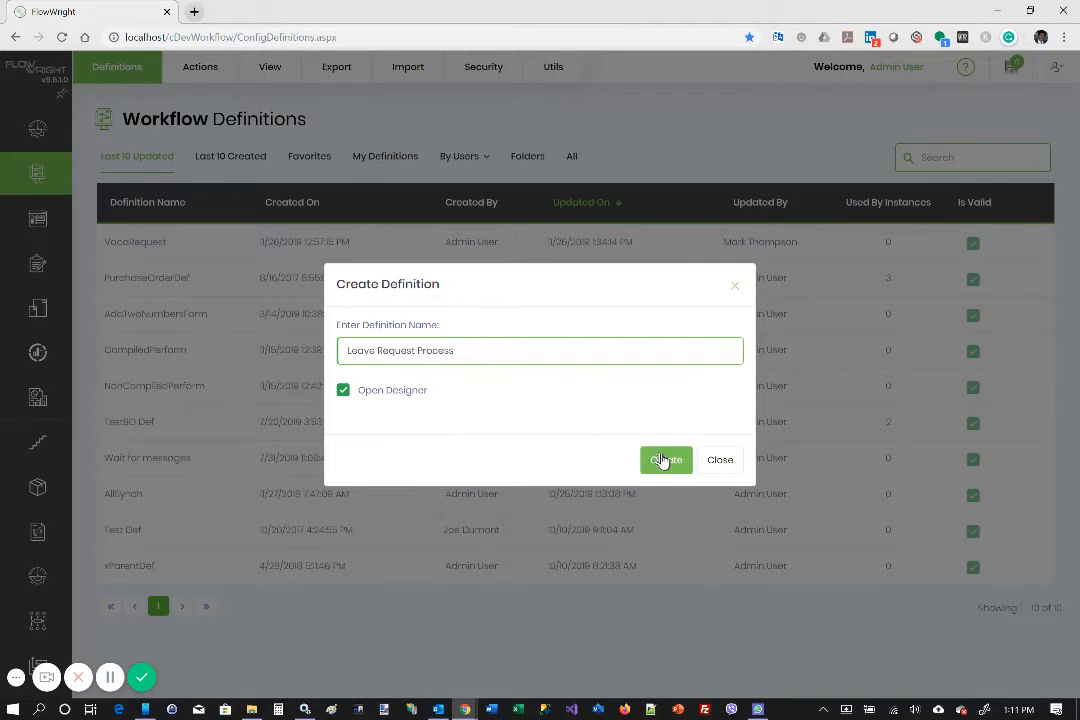
left_click(662, 460)
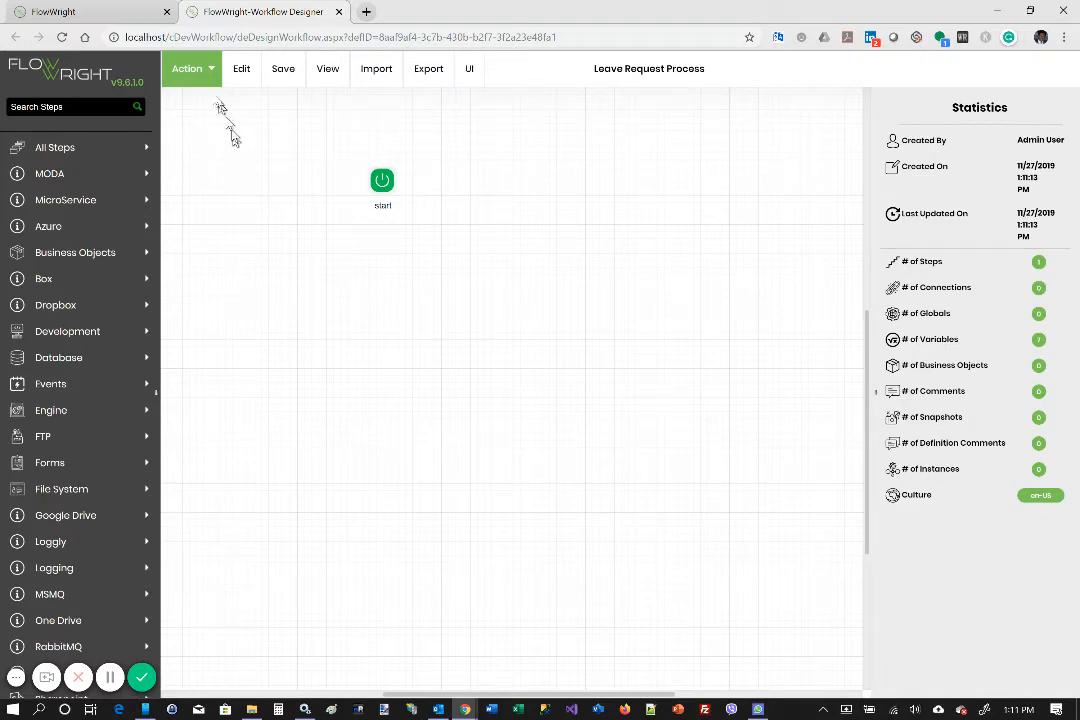
Add a String variable named "formID" to the workflow definition
left_click(186, 68)
left_click(220, 149)
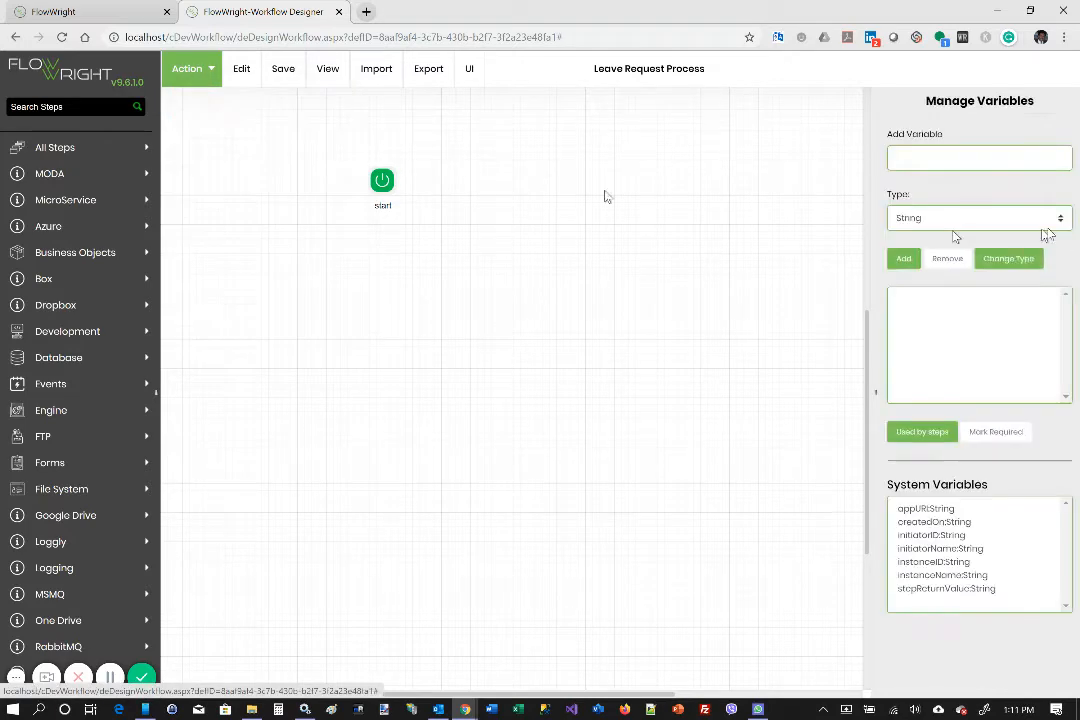
left_click(930, 158)
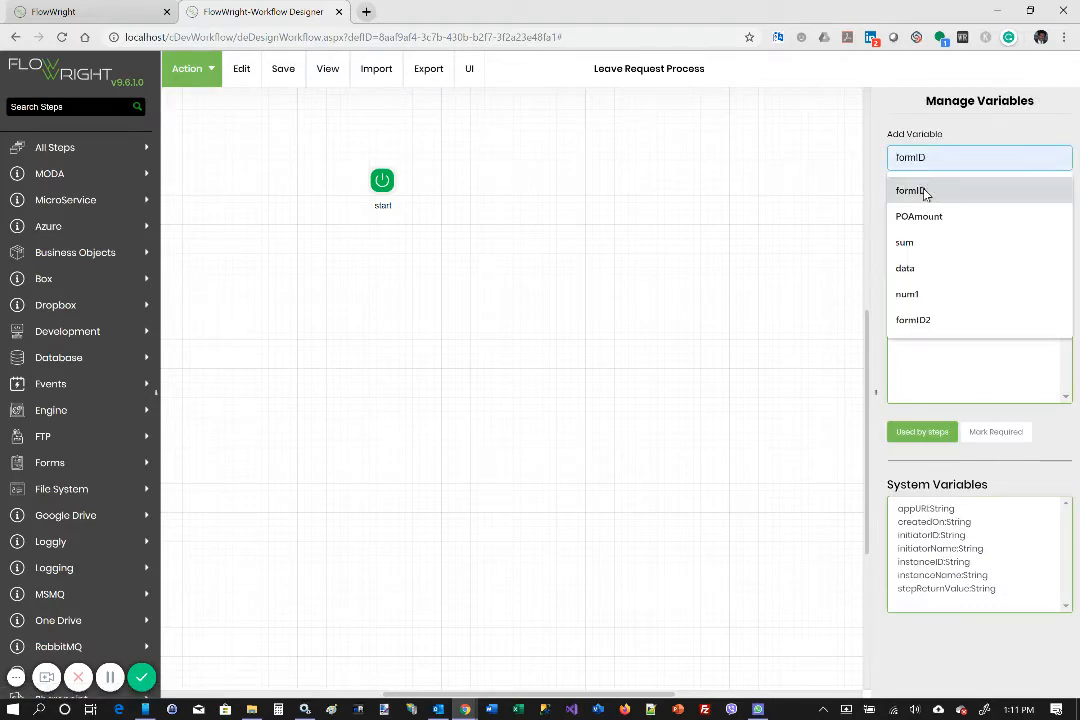
left_click(912, 190)
left_click(903, 259)
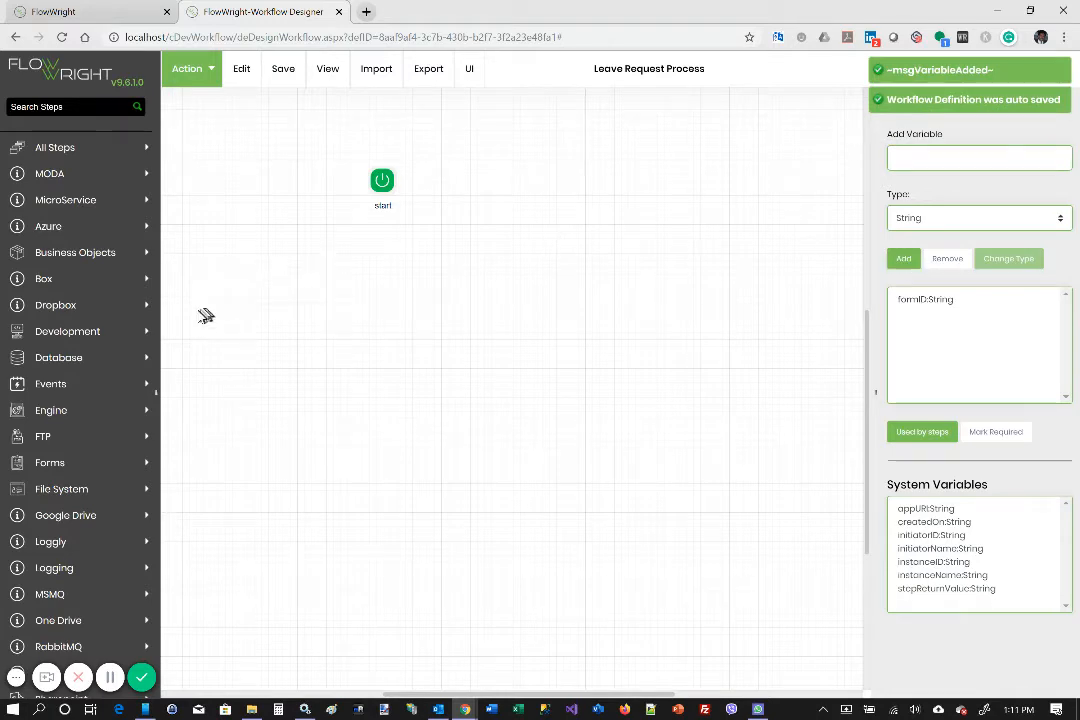
Add a "Create the form instance" step below and beside the start step, and connect start to it
left_click(85, 463)
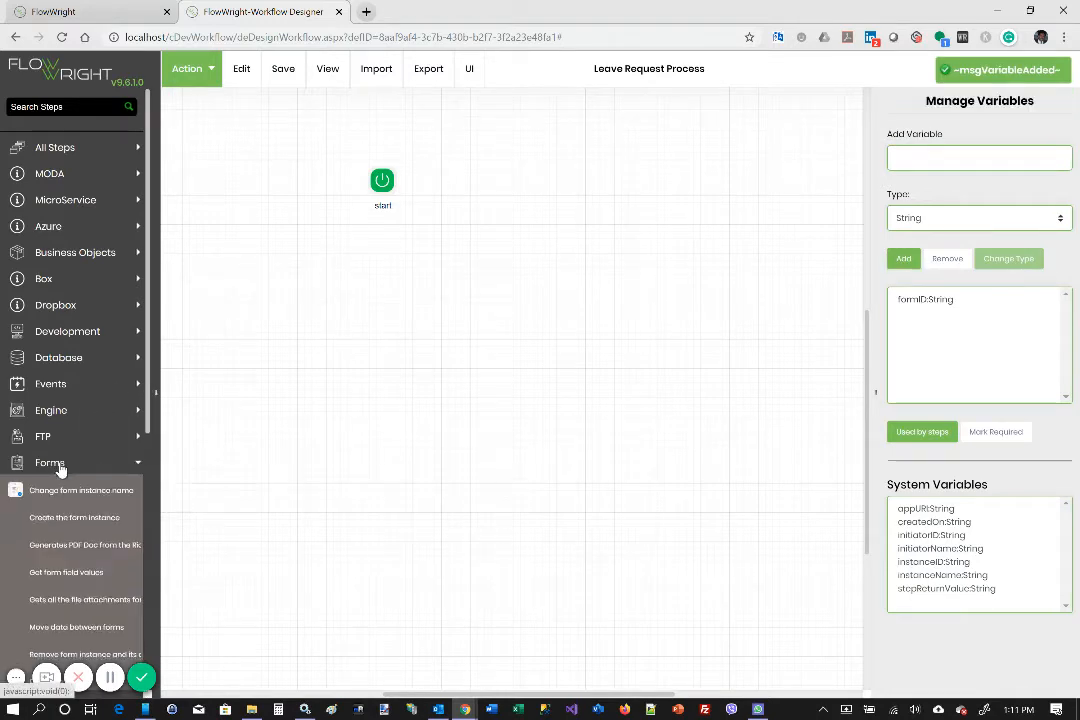
scroll(83, 412, "down", 3)
scroll(83, 412, "down", 3)
scroll(83, 412, "up", 2)
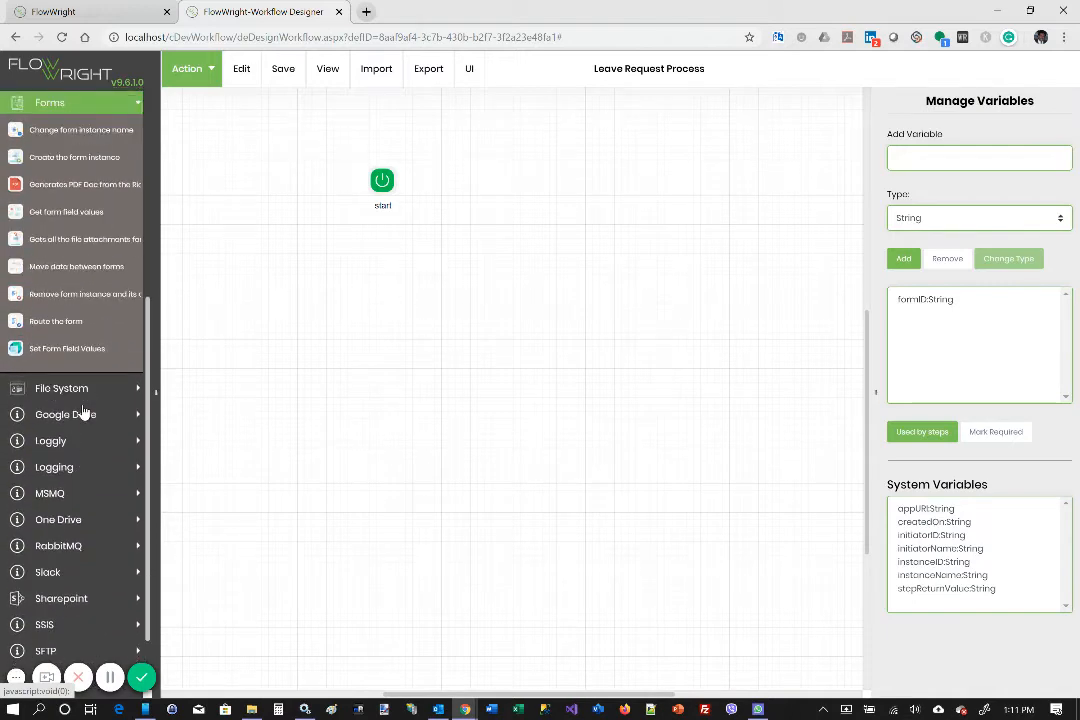
mouse_move(47, 160)
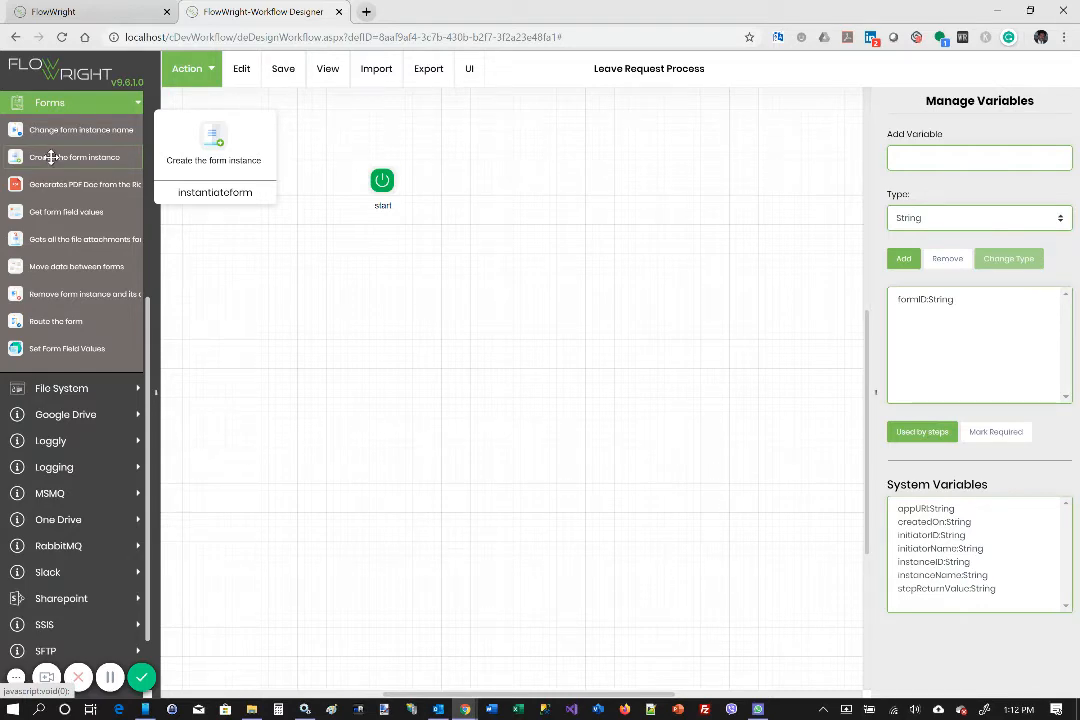
left_click_drag(50, 157, 500, 228)
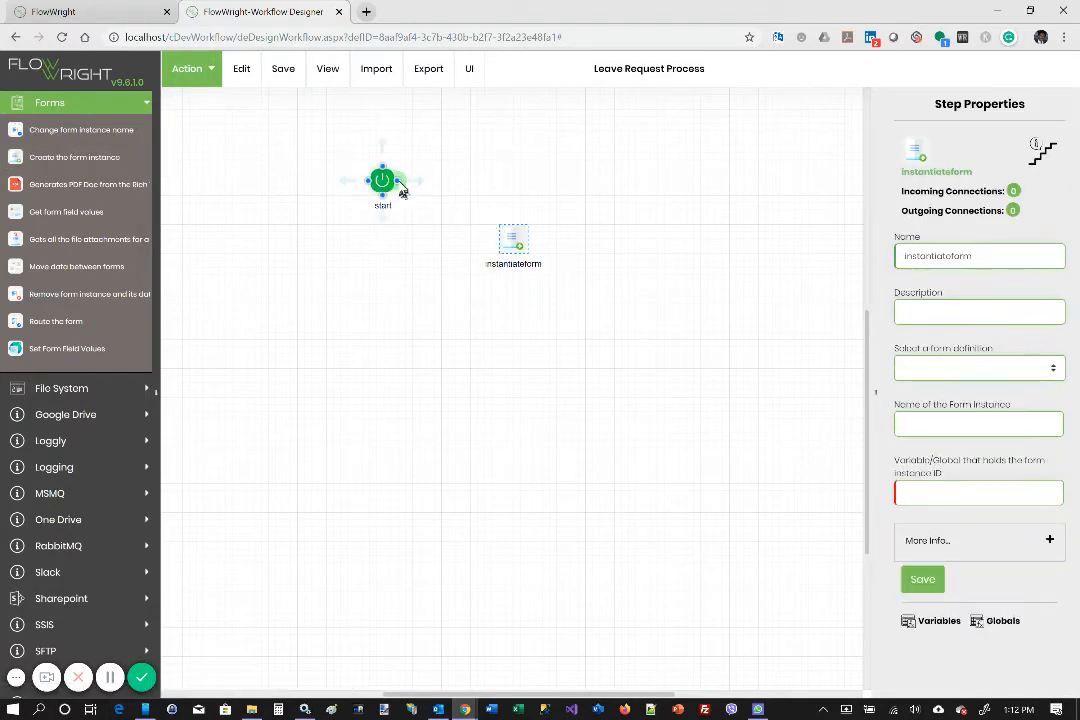
left_click_drag(403, 184, 513, 236)
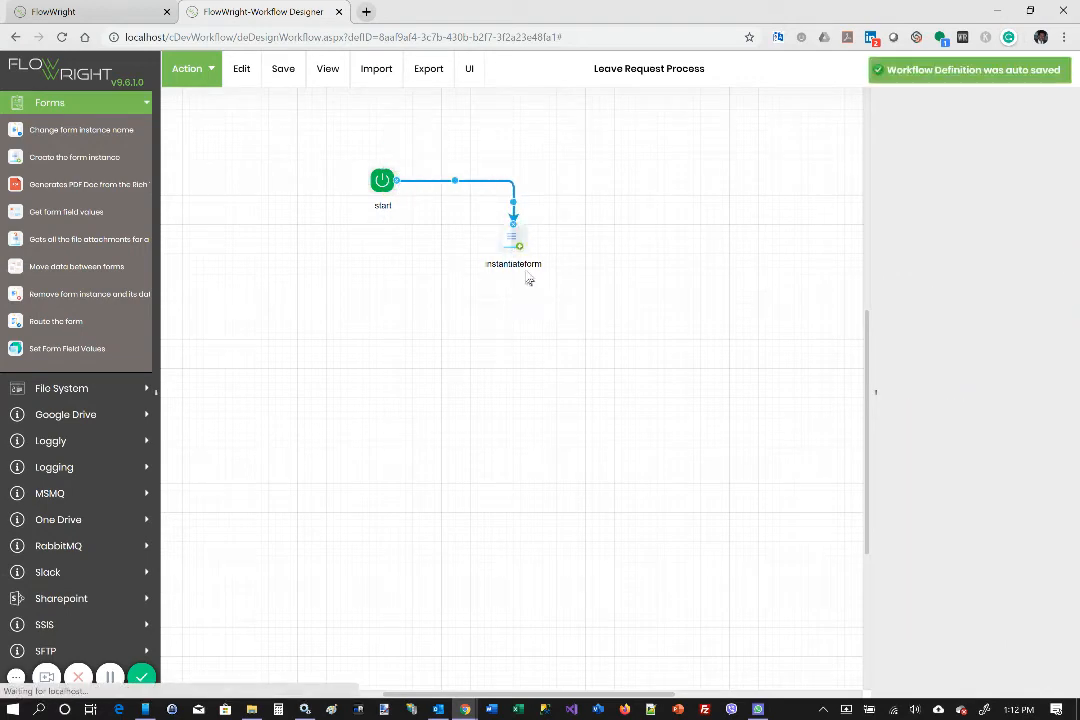
Set the instantiateform step's form definition to "Leave Request Form"
left_click(514, 237)
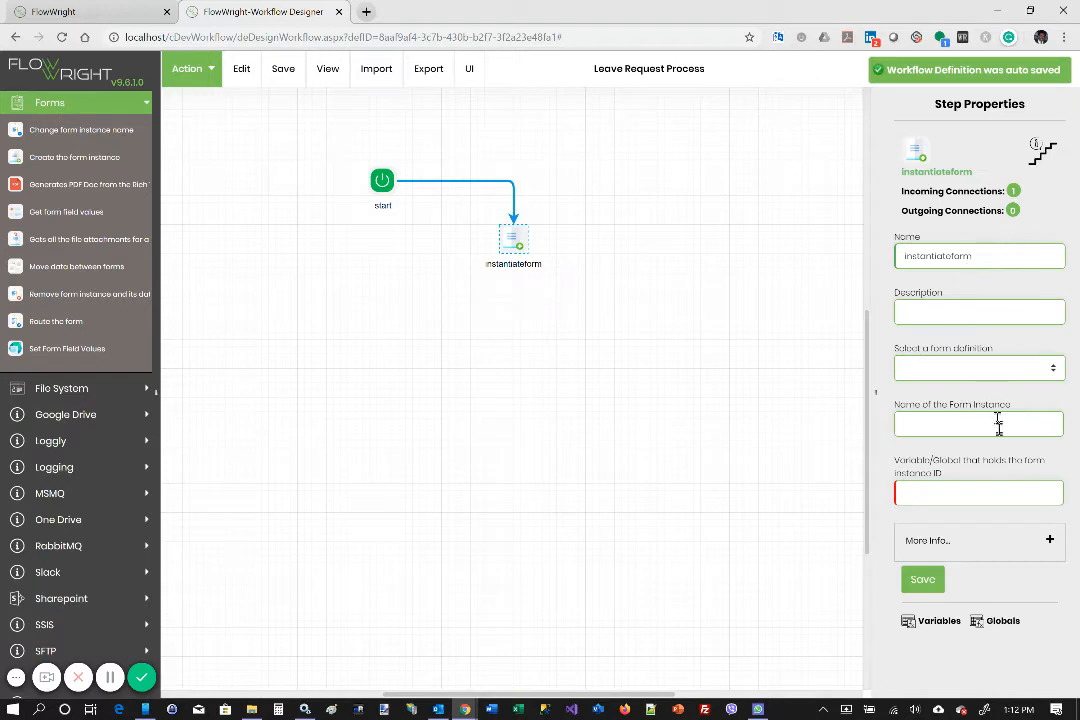
left_click(1052, 372)
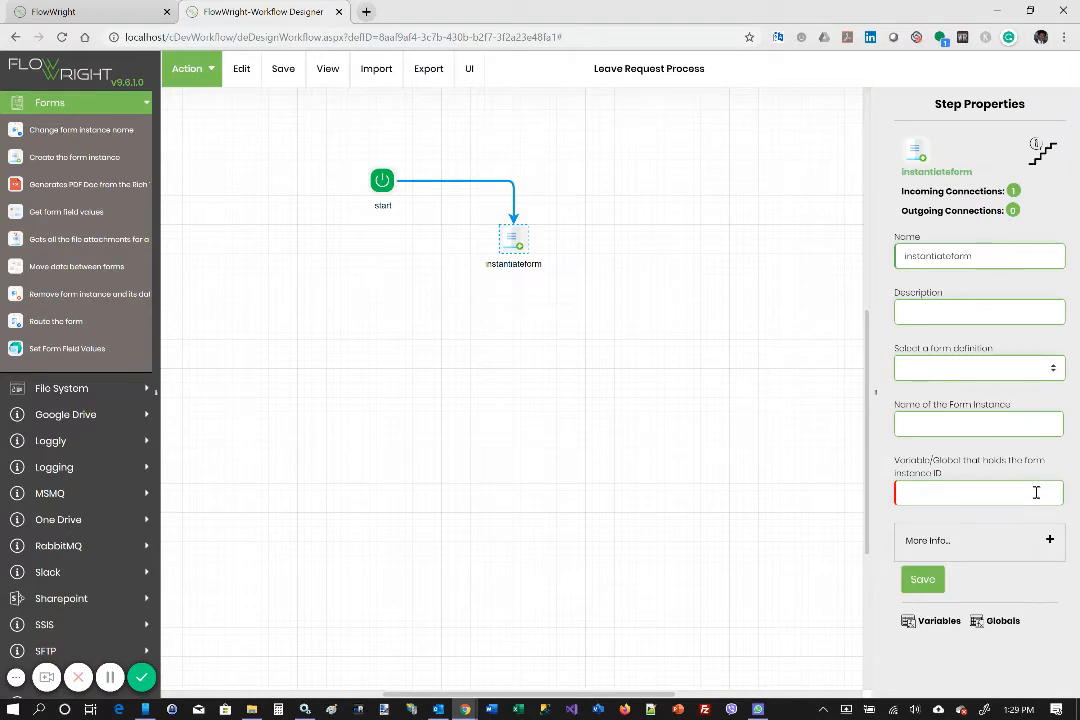
left_click(1052, 370)
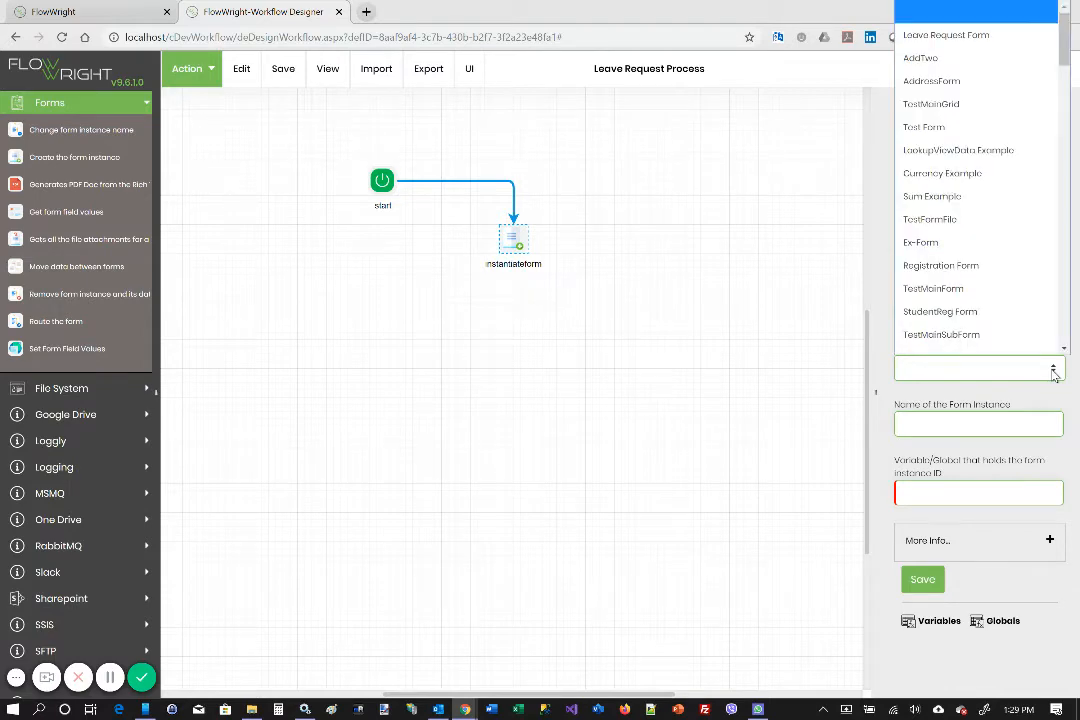
scroll(1010, 205, "down", 1)
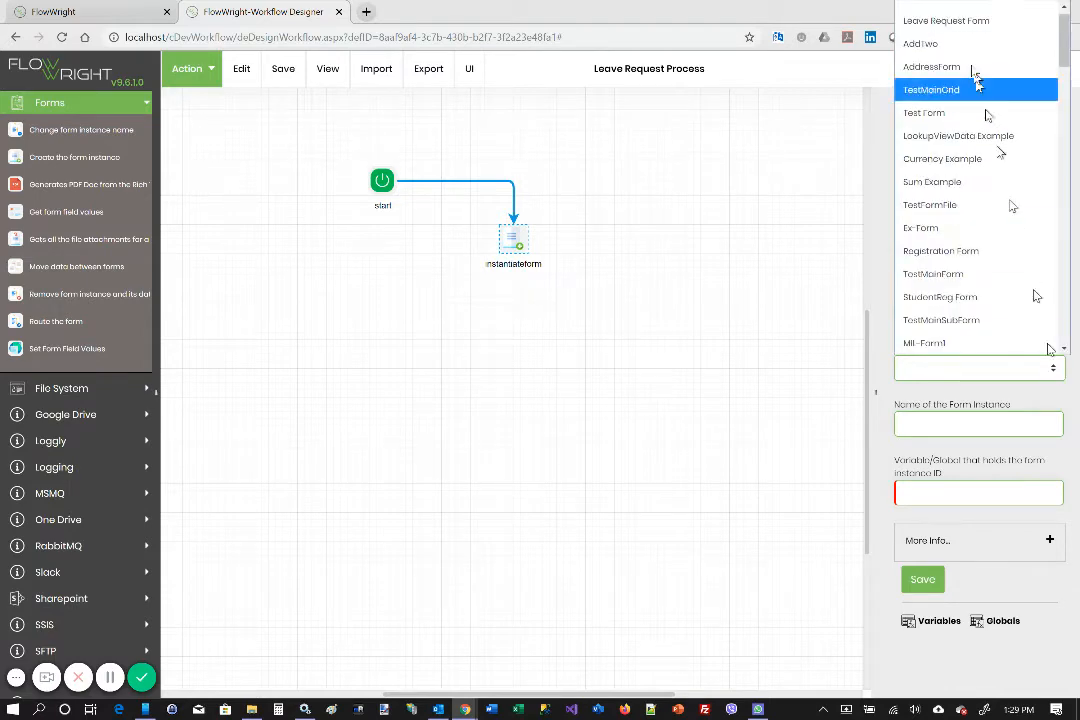
left_click(958, 21)
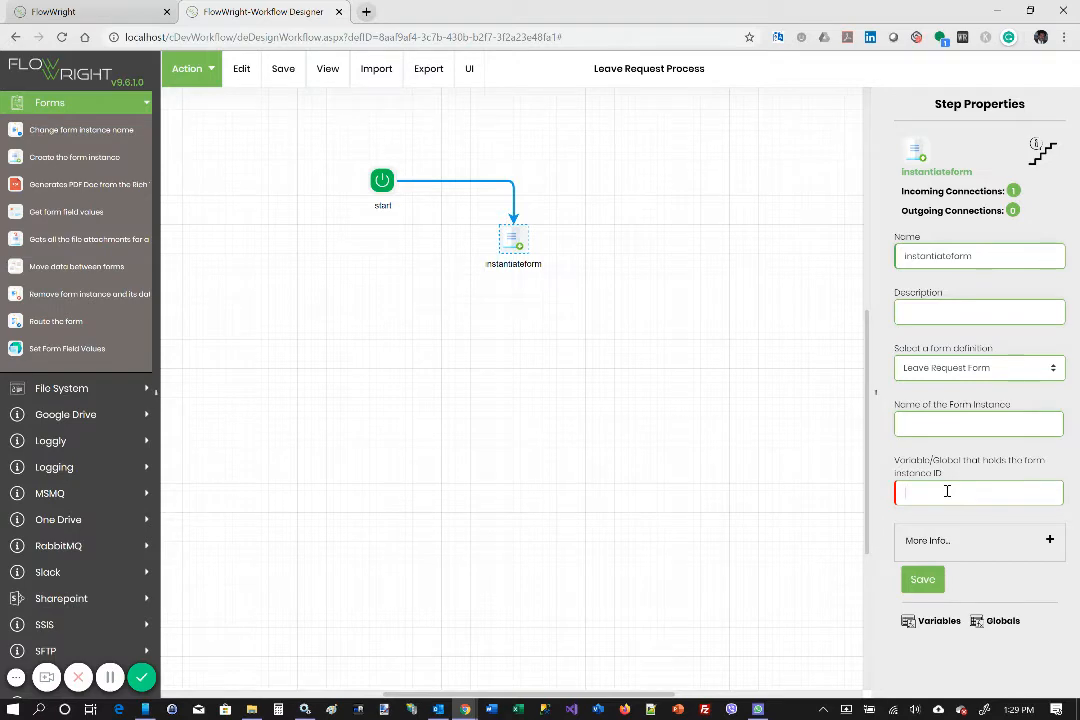
Set the instantiateform step's form instance ID variable to Variable.formID and save the step properties
type("Variable.")
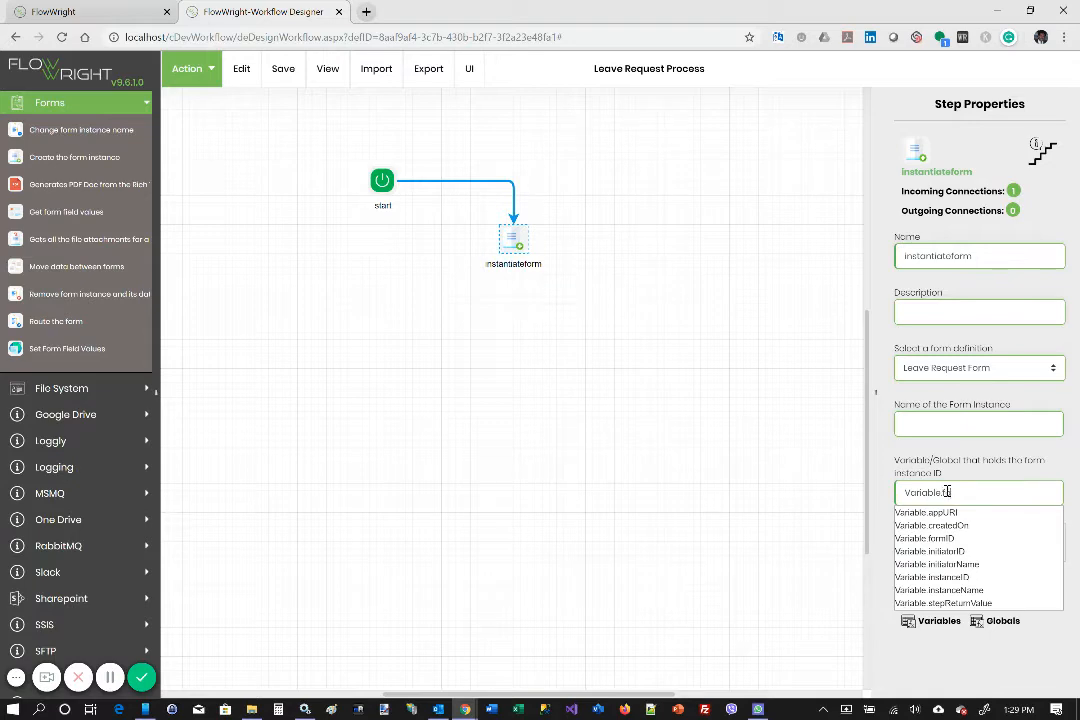
type("form")
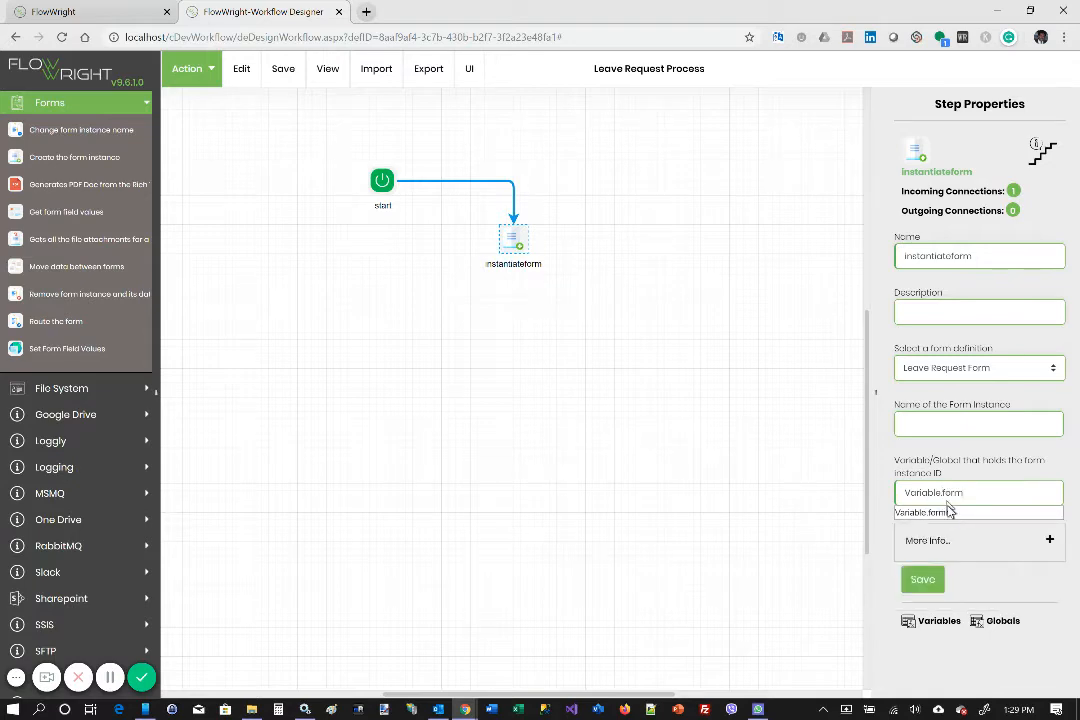
left_click(947, 512)
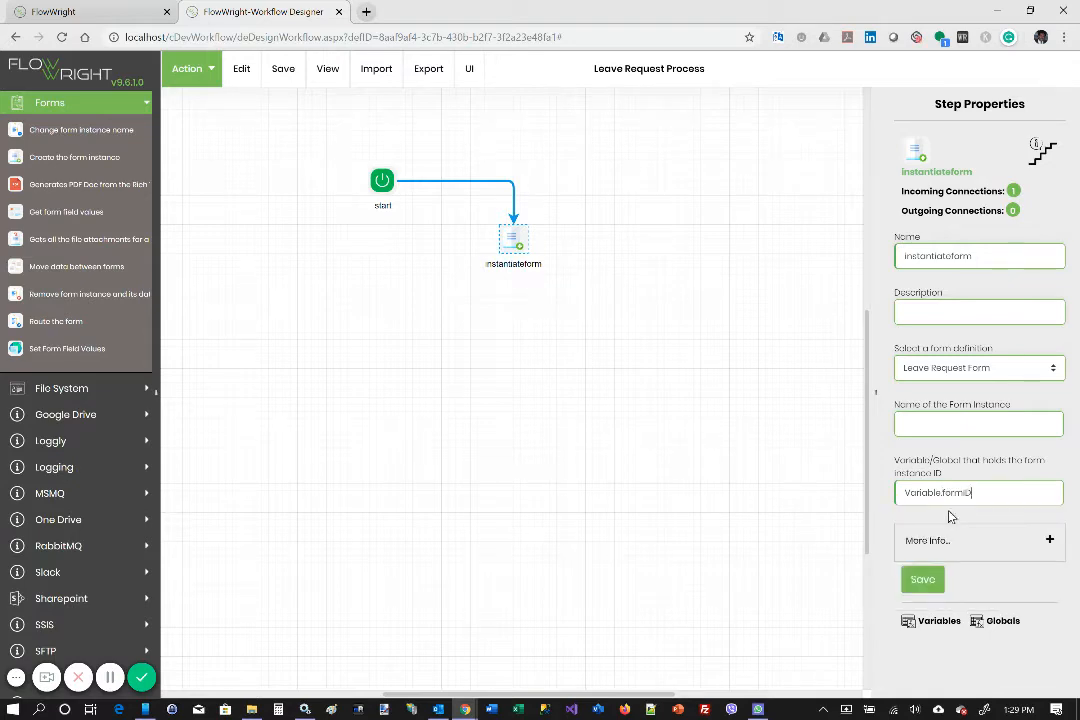
left_click(920, 582)
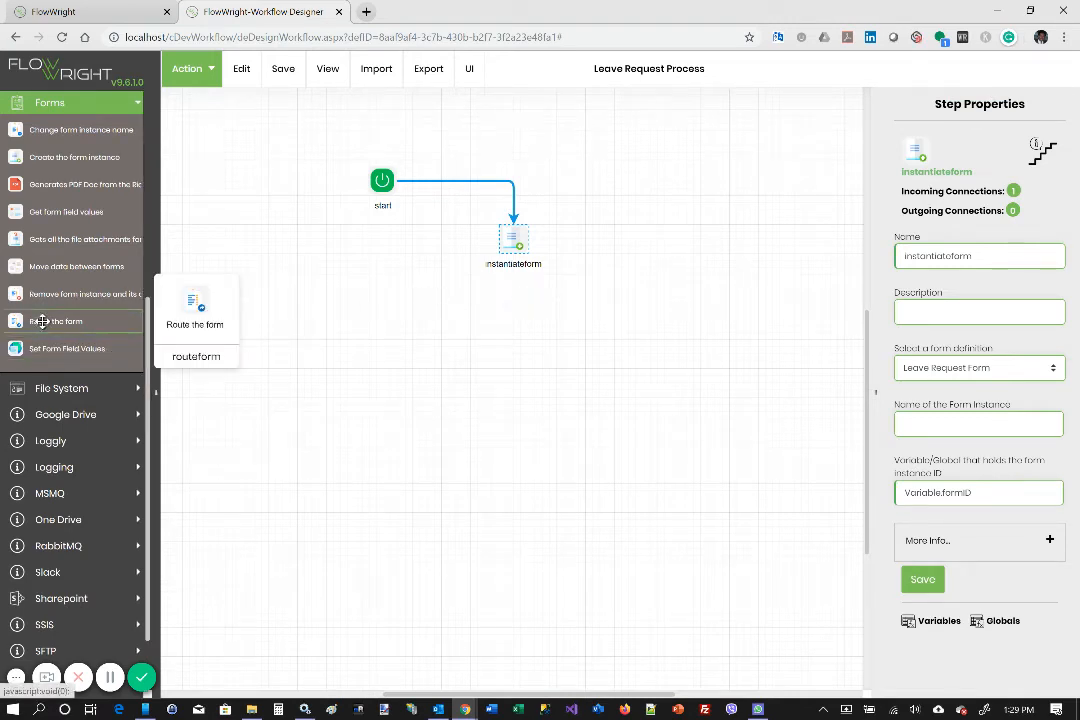
Add a "Route the form" step below instantiateform and connect instantiateform to it
left_click_drag(42, 321, 505, 352)
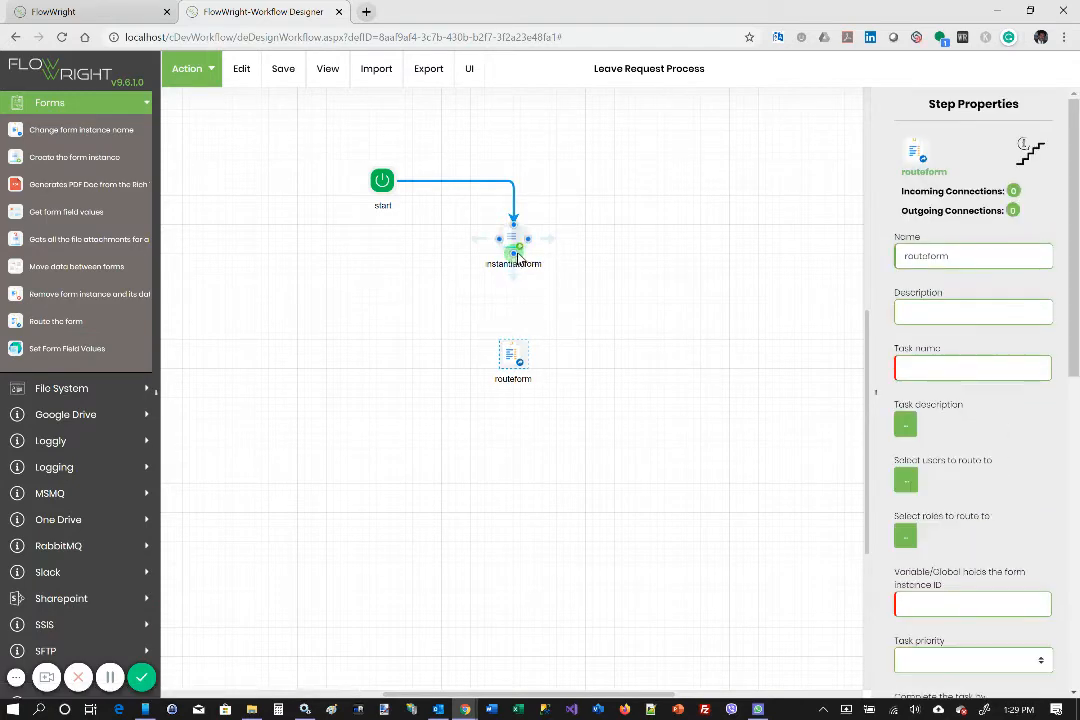
left_click_drag(517, 256, 512, 350)
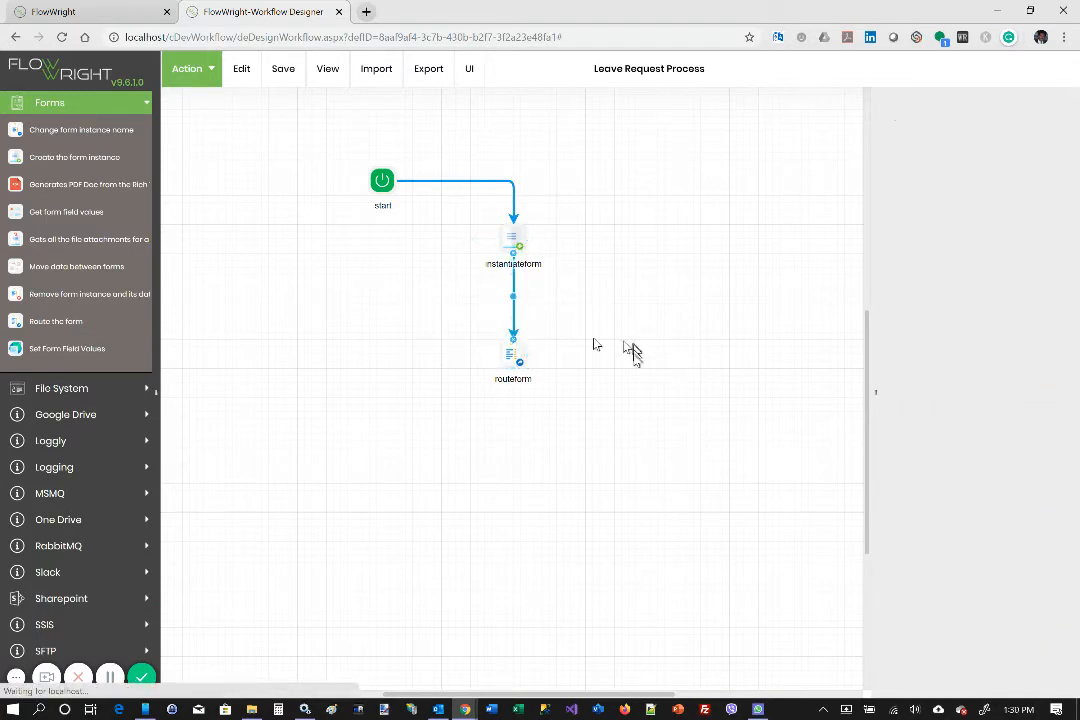
Name the routeform step "Route to Manager" and set its task name to "Route to Manager for approval"
left_click(512, 358)
left_click(960, 255)
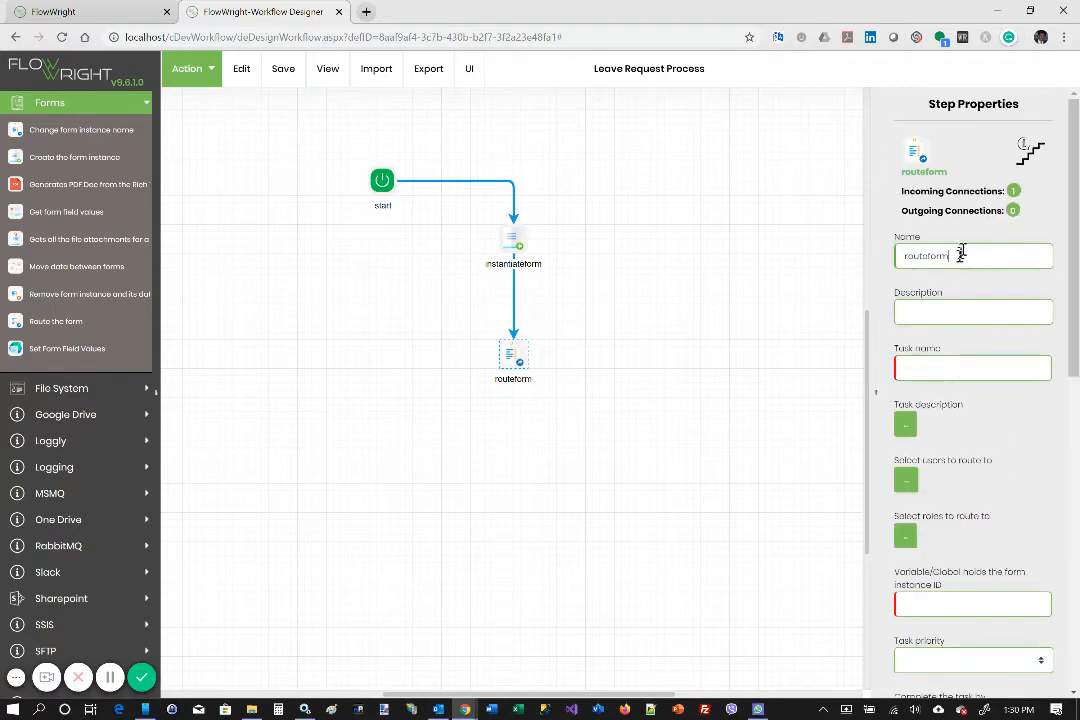
left_click_drag(960, 255, 827, 251)
type("Route to Manager")
left_click_drag(995, 256, 877, 265)
key("ctrl+c")
left_click(957, 367)
key("ctrl+v")
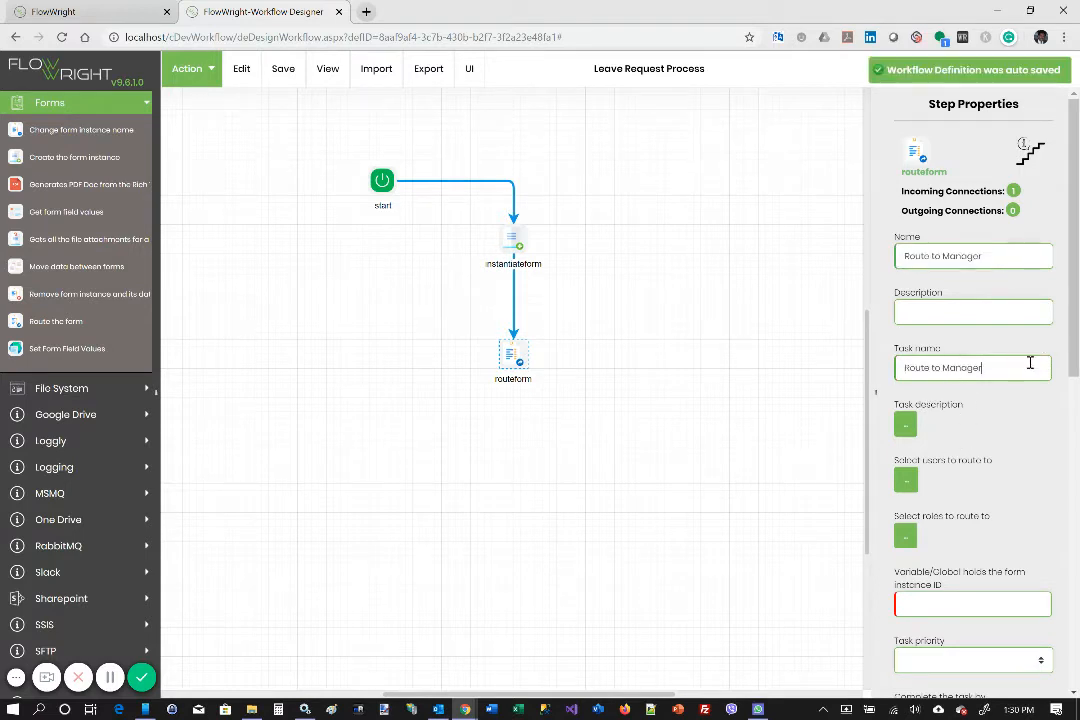
type("for approval")
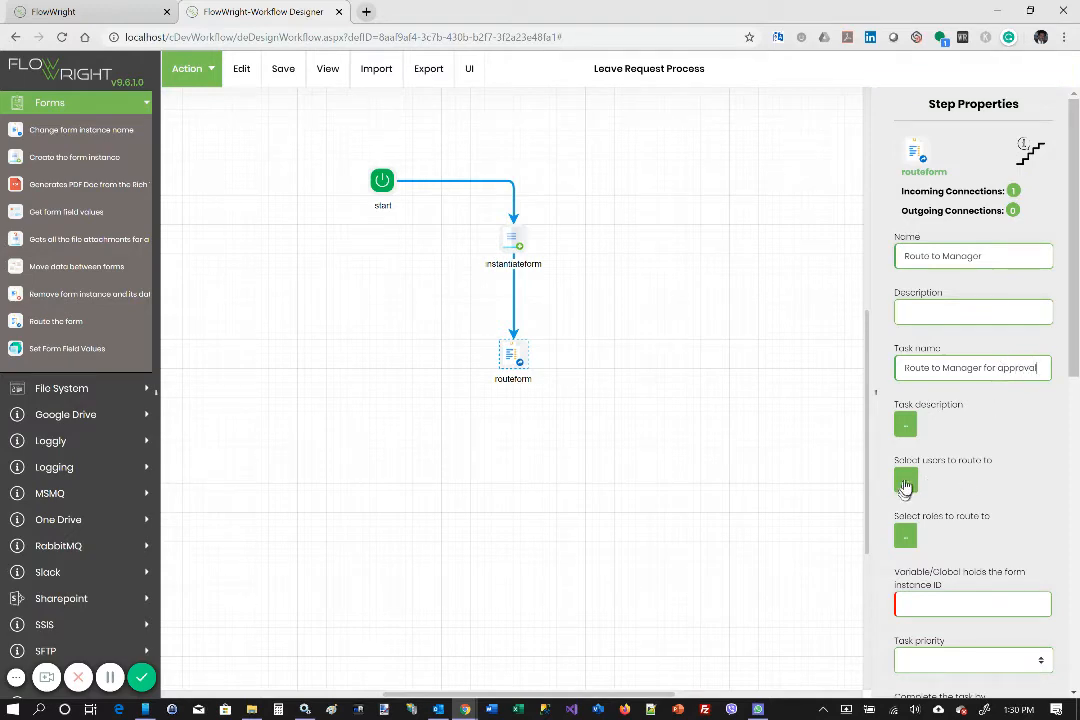
Assign Admin User as the user the form task is routed to
left_click(905, 482)
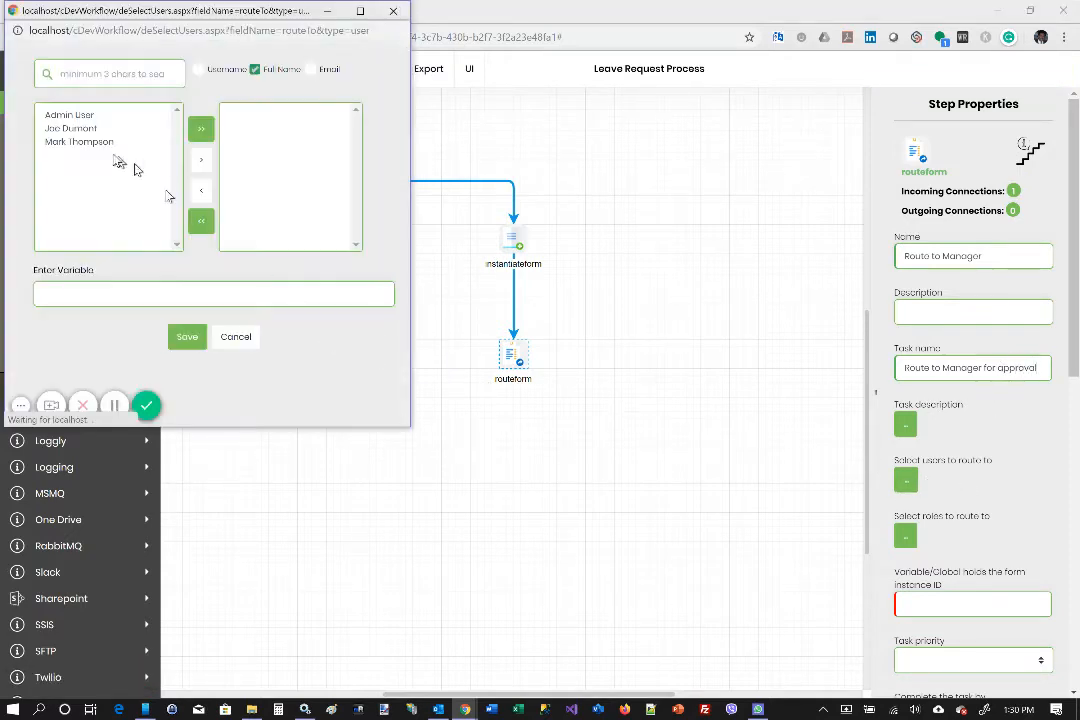
left_click(80, 114)
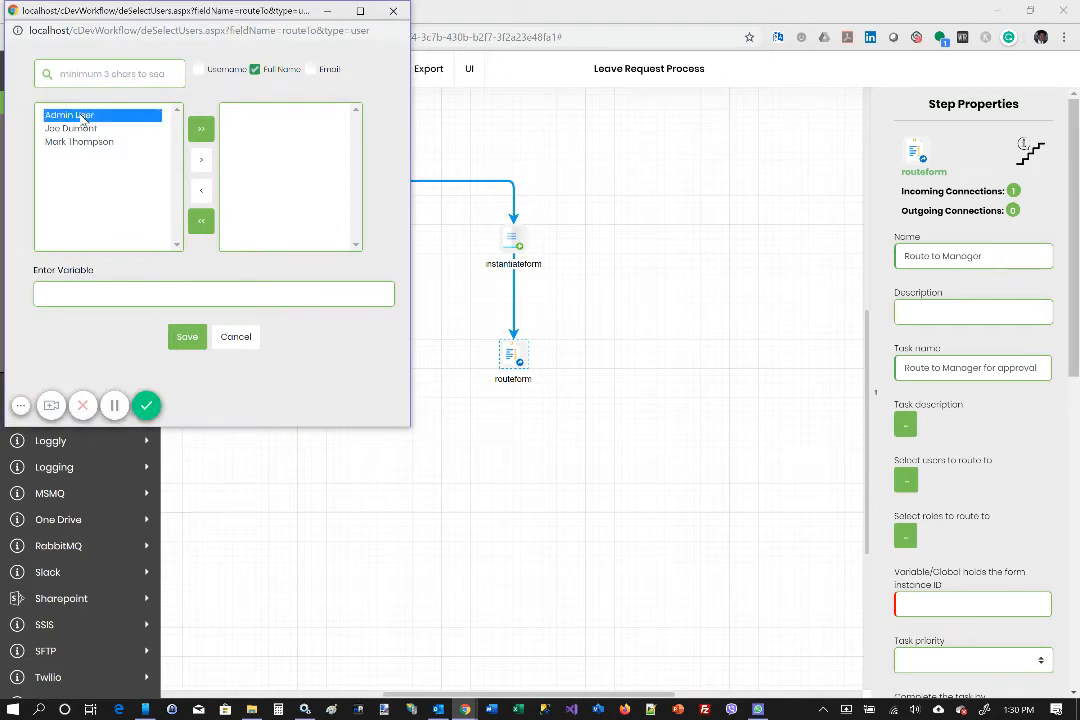
left_click(202, 163)
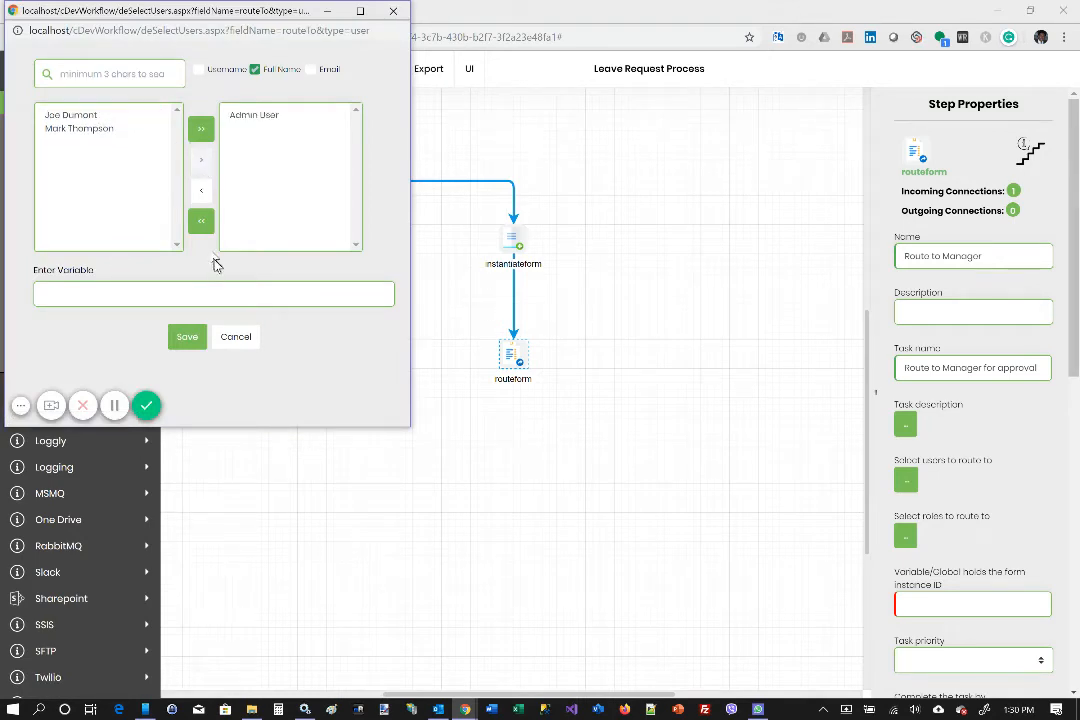
left_click(186, 337)
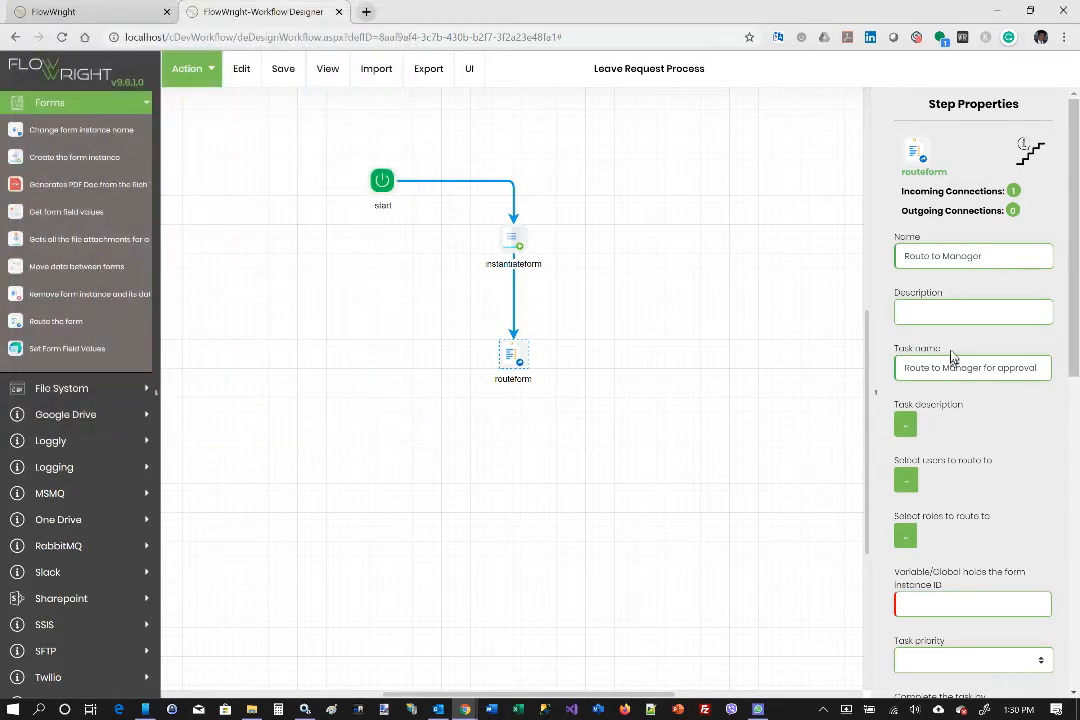
Set the routing step's form instance ID variable to Variable.formID
scroll(973, 397, "down", 2)
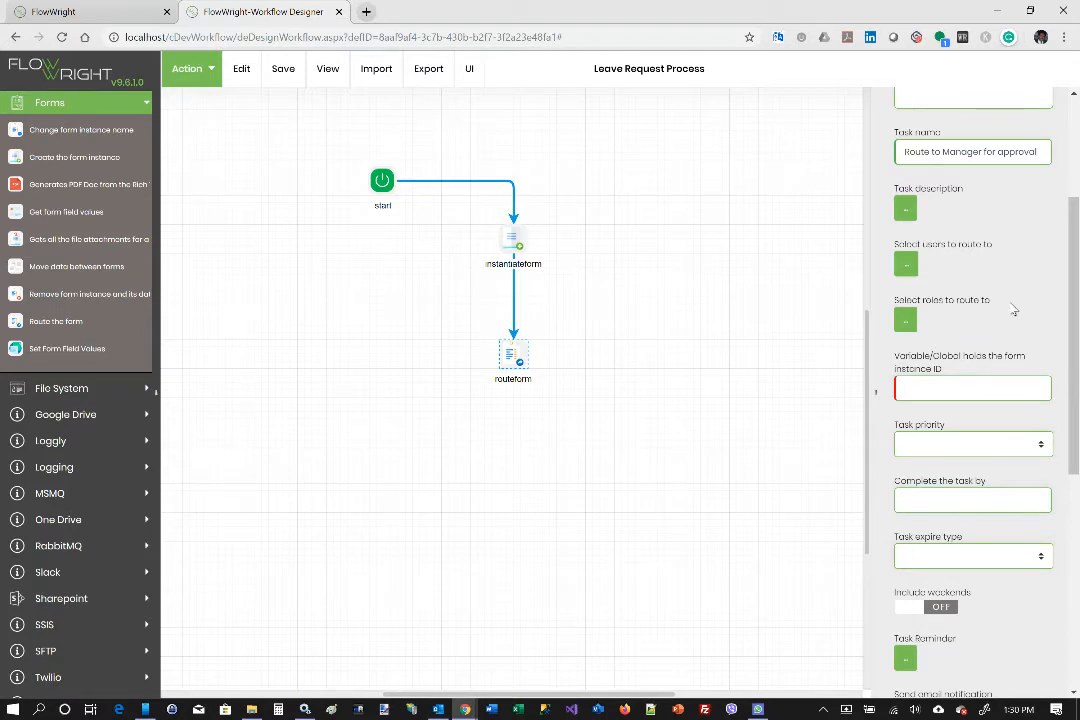
type("Variable.formID")
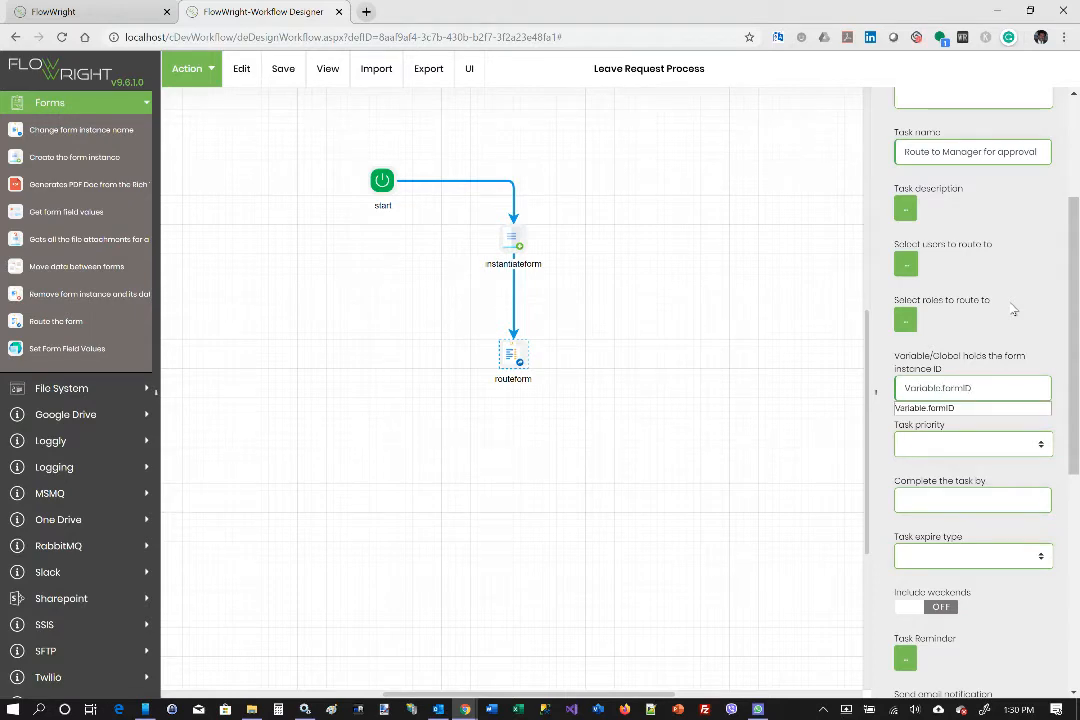
left_click(959, 407)
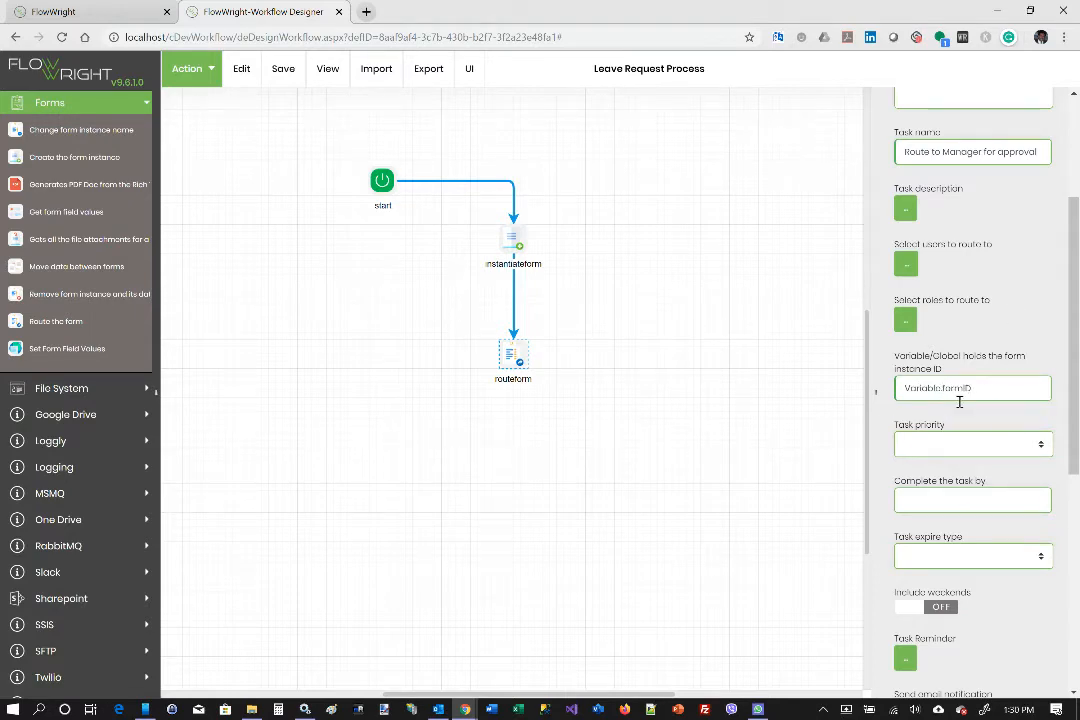
Give the routing task Medium priority and a completion limit of 5 days, and save the step properties
left_click(1020, 449)
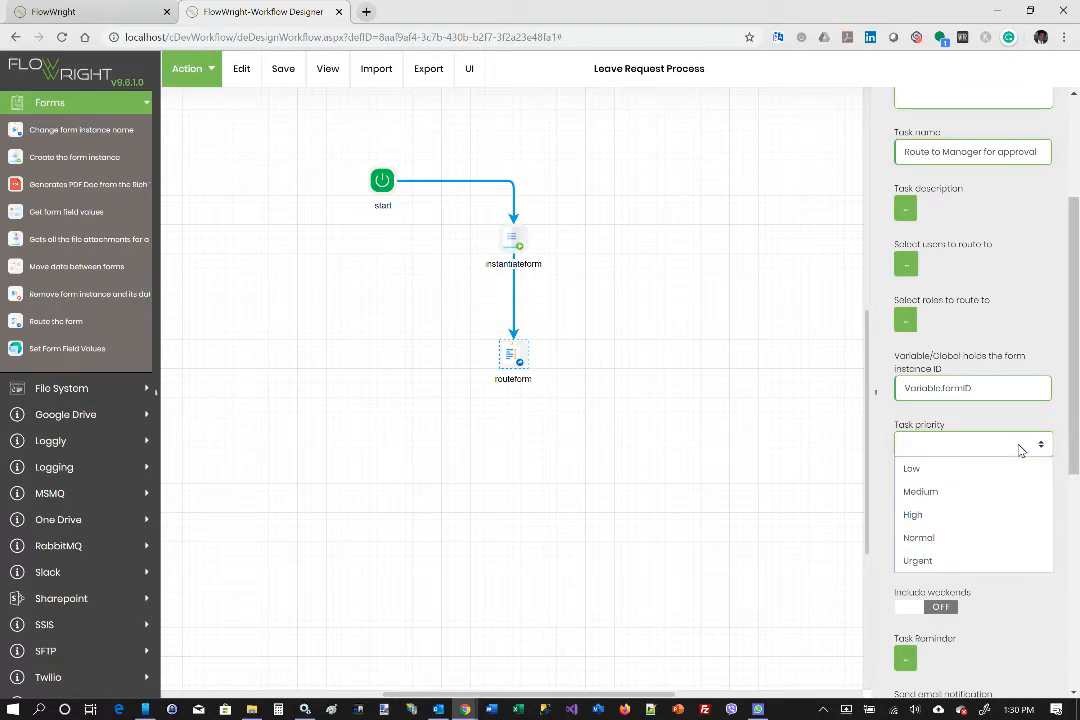
left_click(966, 494)
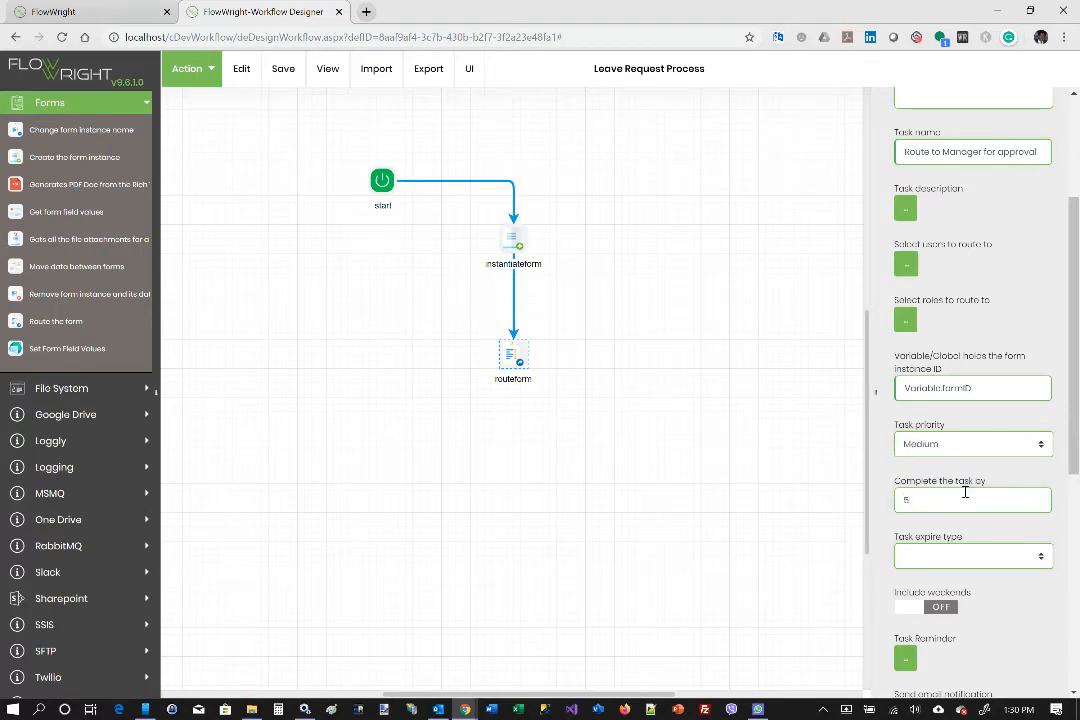
left_click(957, 557)
left_click(957, 582)
scroll(990, 525, "down", 3)
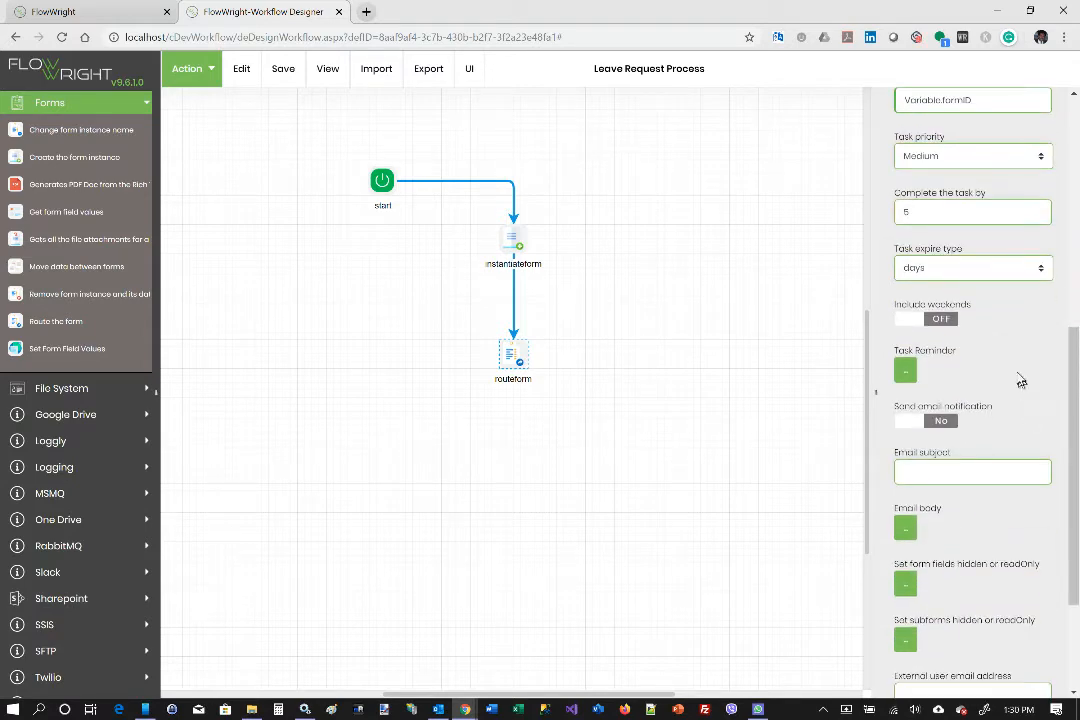
scroll(1017, 475, "down", 1)
scroll(1017, 475, "down", 2)
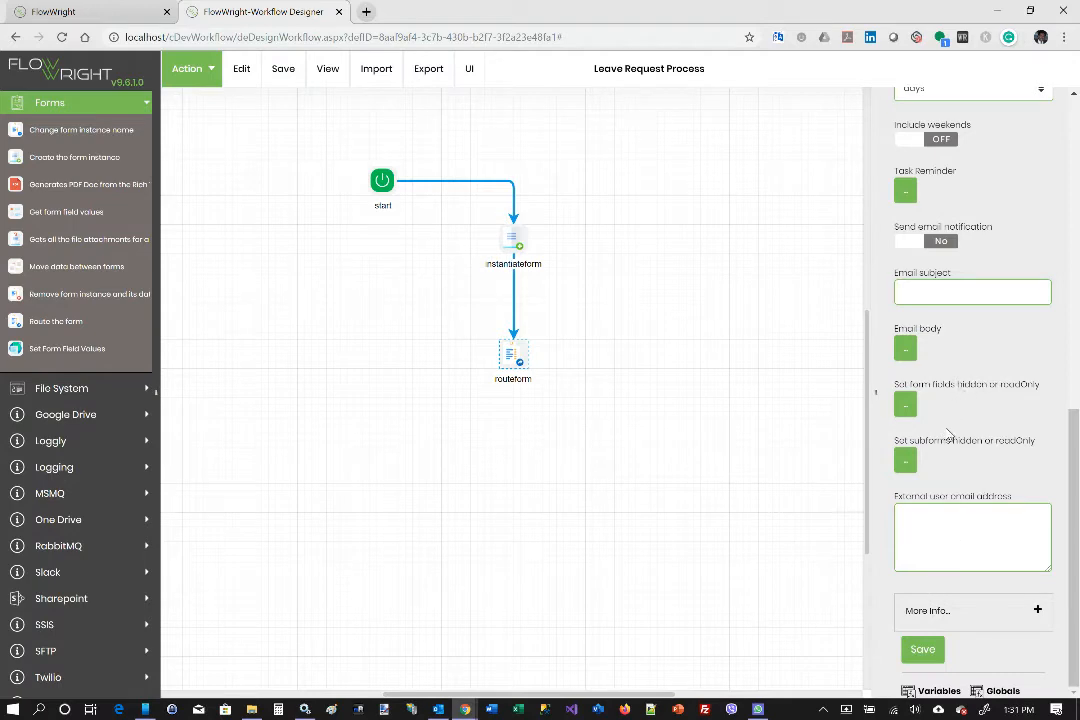
left_click(927, 655)
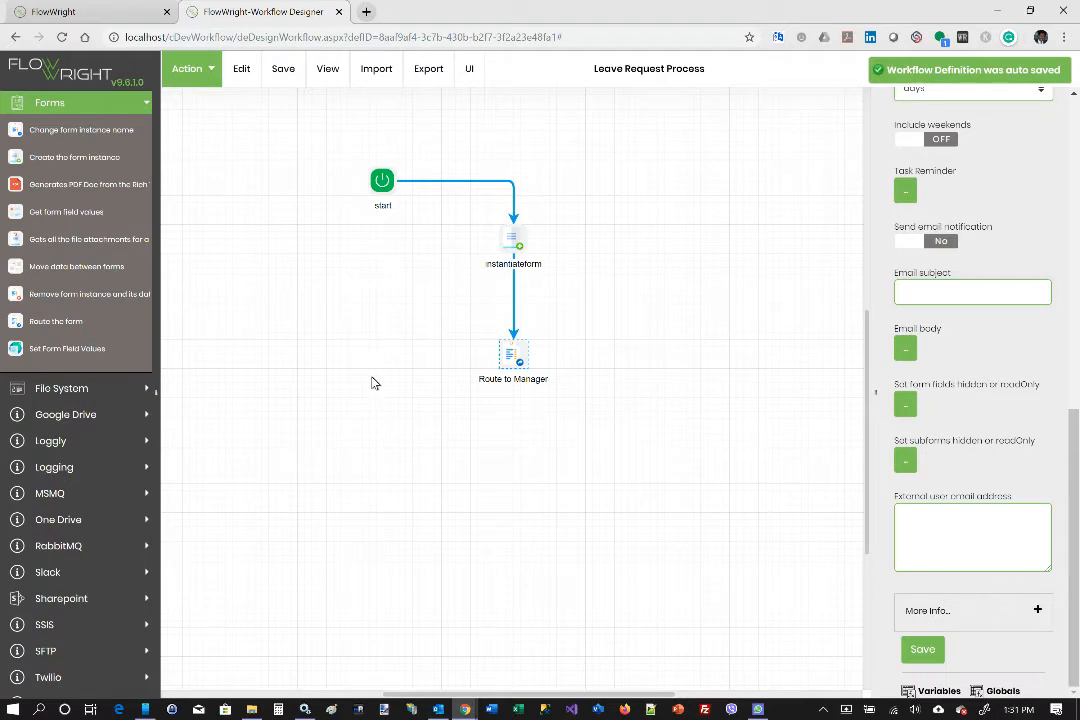
Add a "Set Form Field Values" step below Route to Manager and connect Route to Manager to it
mouse_move(87, 346)
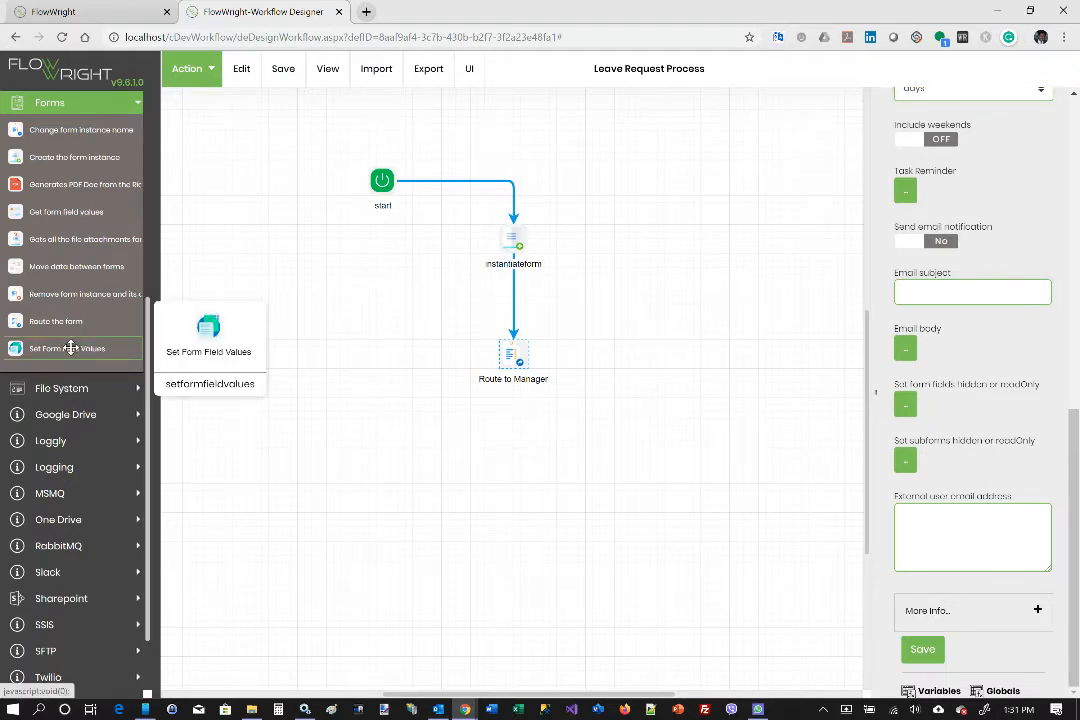
left_click_drag(70, 347, 506, 472)
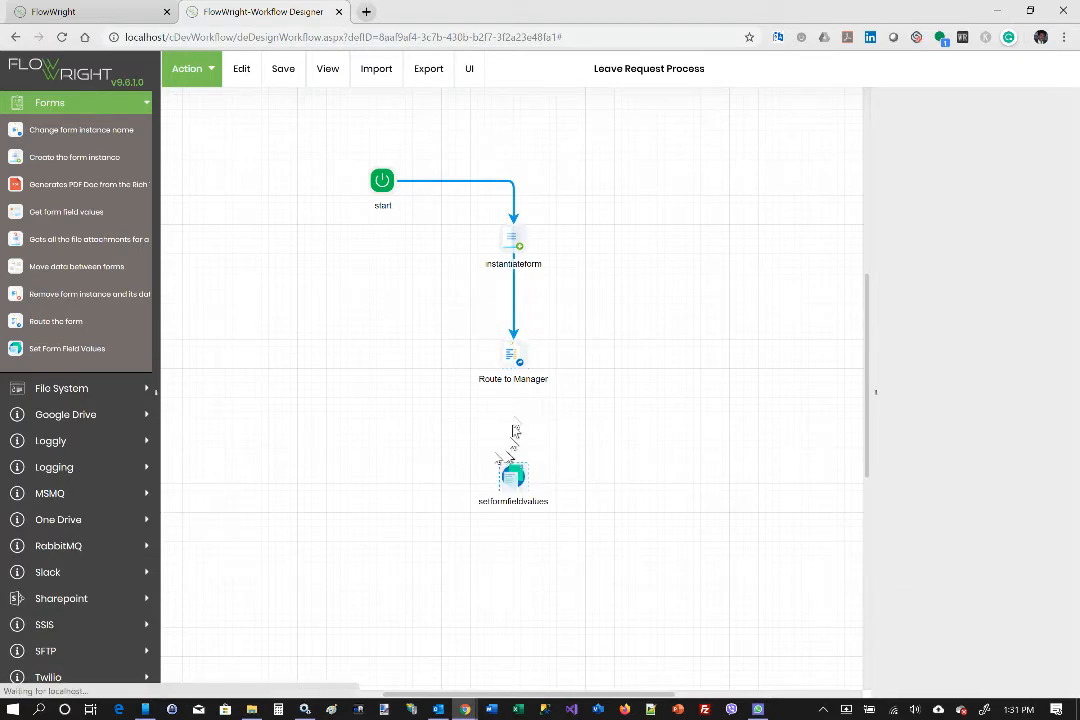
left_click_drag(513, 362, 513, 458)
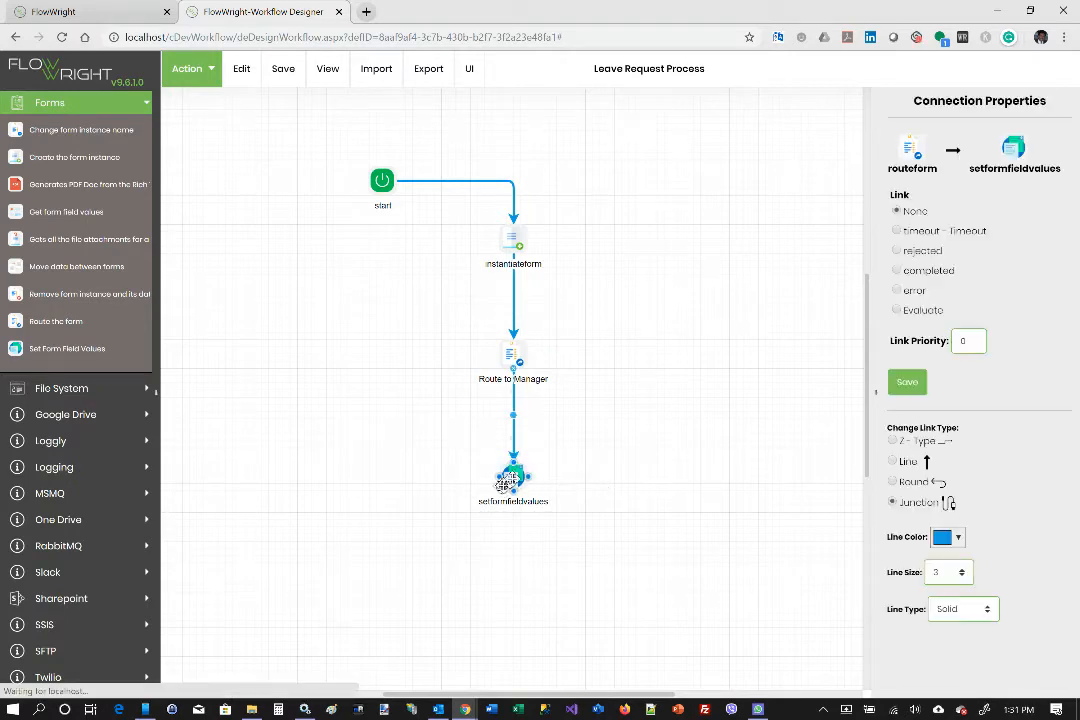
Set the setformfieldvalues step's form instance ID variable to Variable.formID and its form definition to "Leave Request Form"
left_click(513, 476)
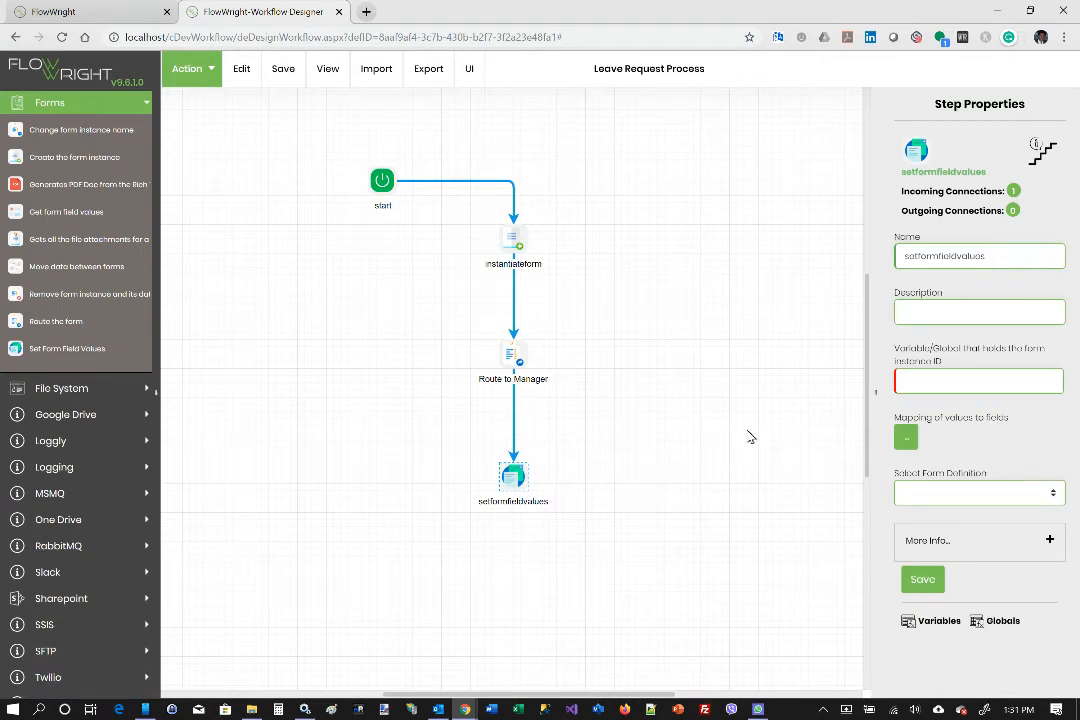
left_click(953, 384)
type("Variable.form")
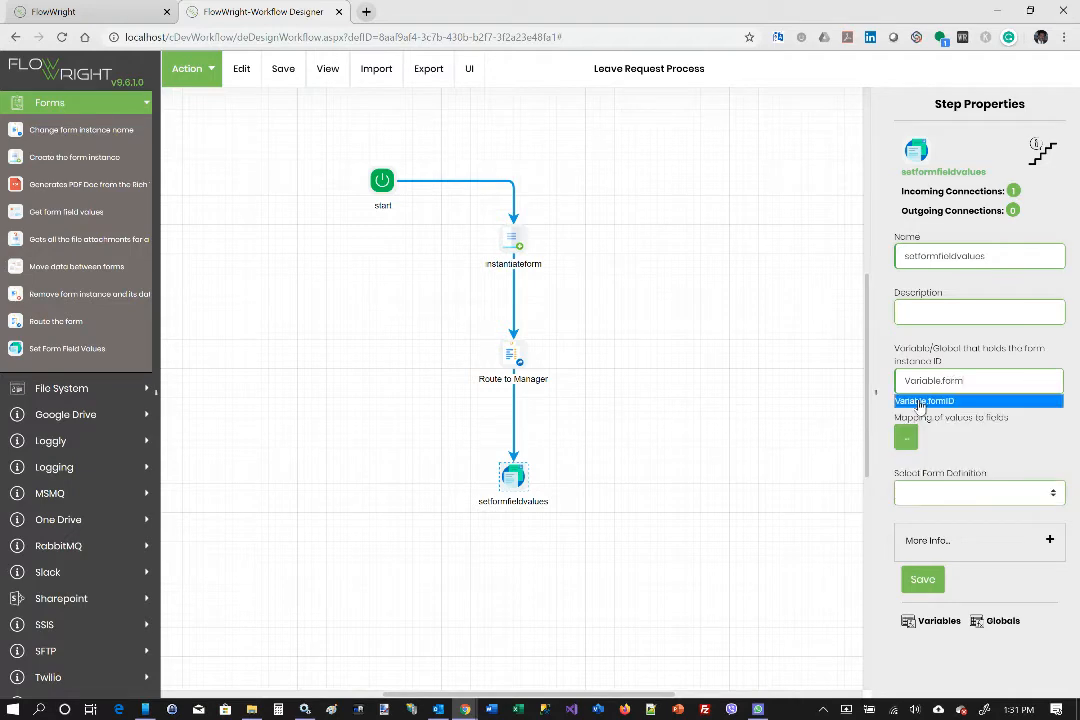
left_click(922, 402)
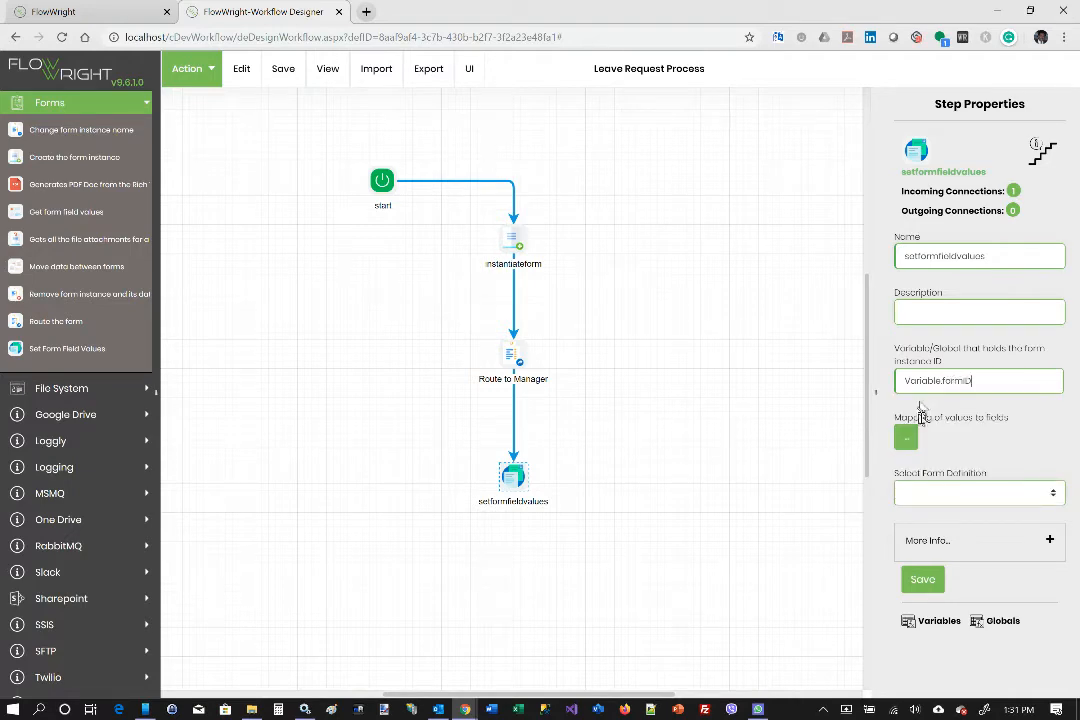
left_click(1052, 496)
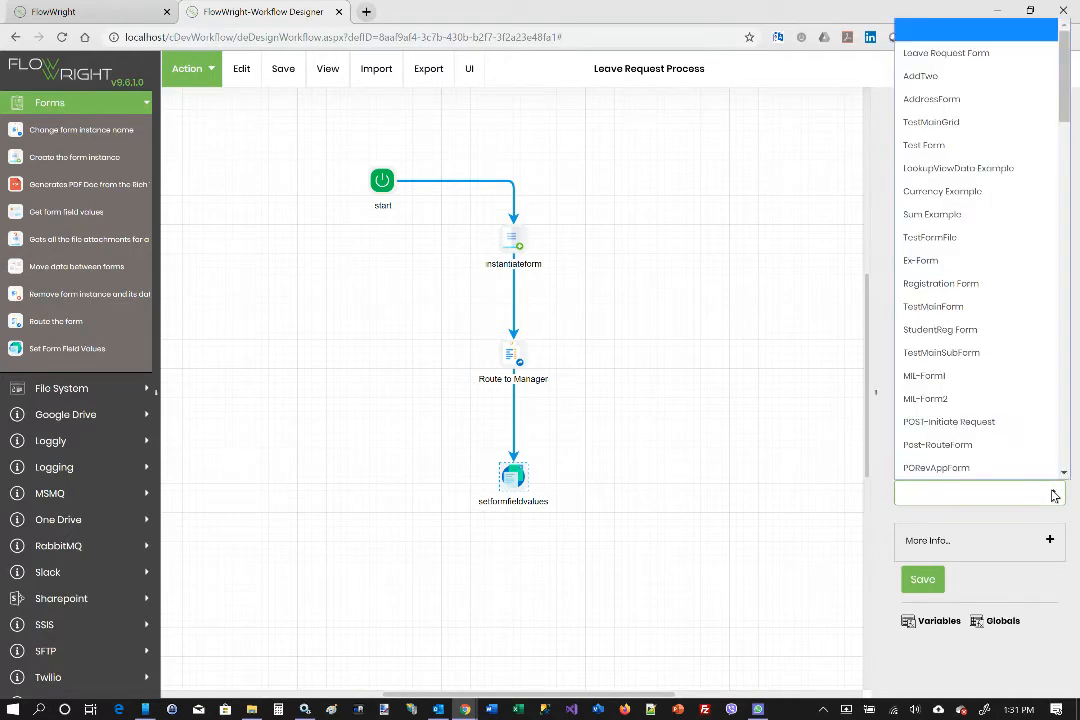
left_click(956, 56)
left_click(922, 579)
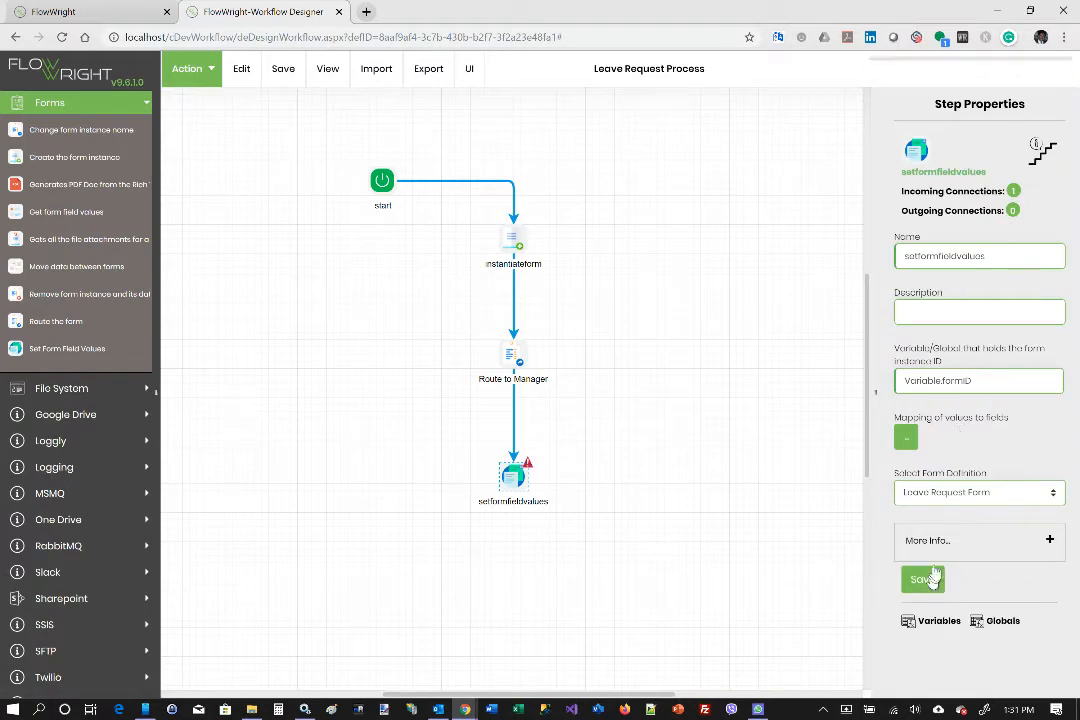
Map the txtStatus form field to the field value "Manager Approved" and save the setformfieldvalues step
left_click(907, 440)
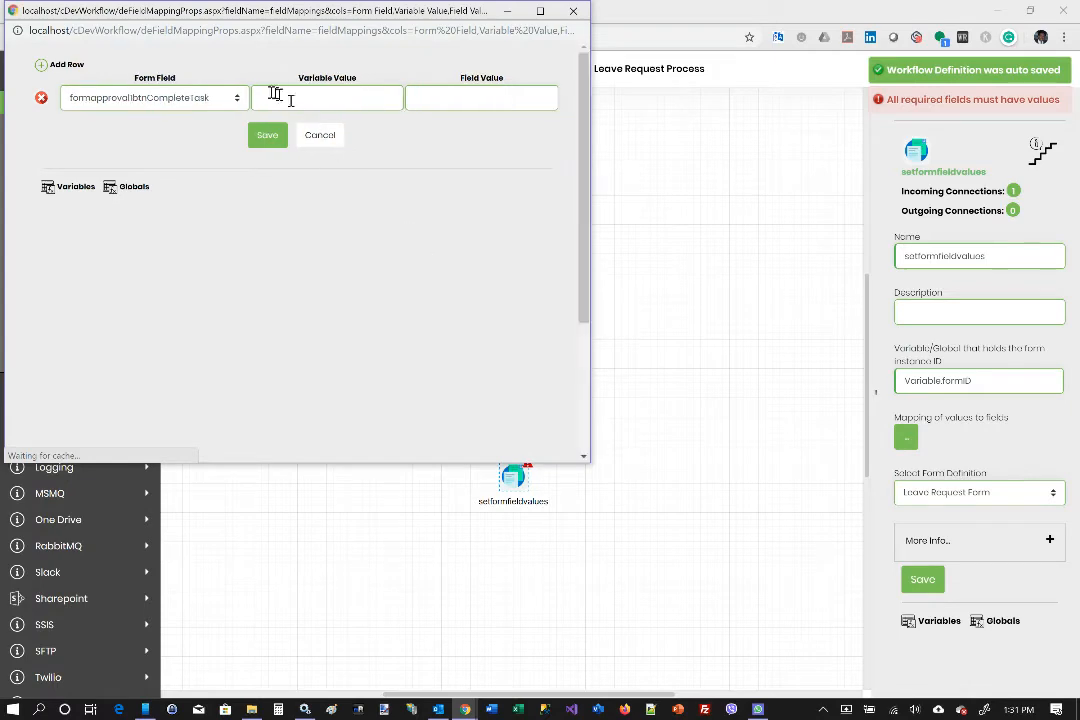
left_click_drag(250, 16, 365, 88)
left_click(357, 172)
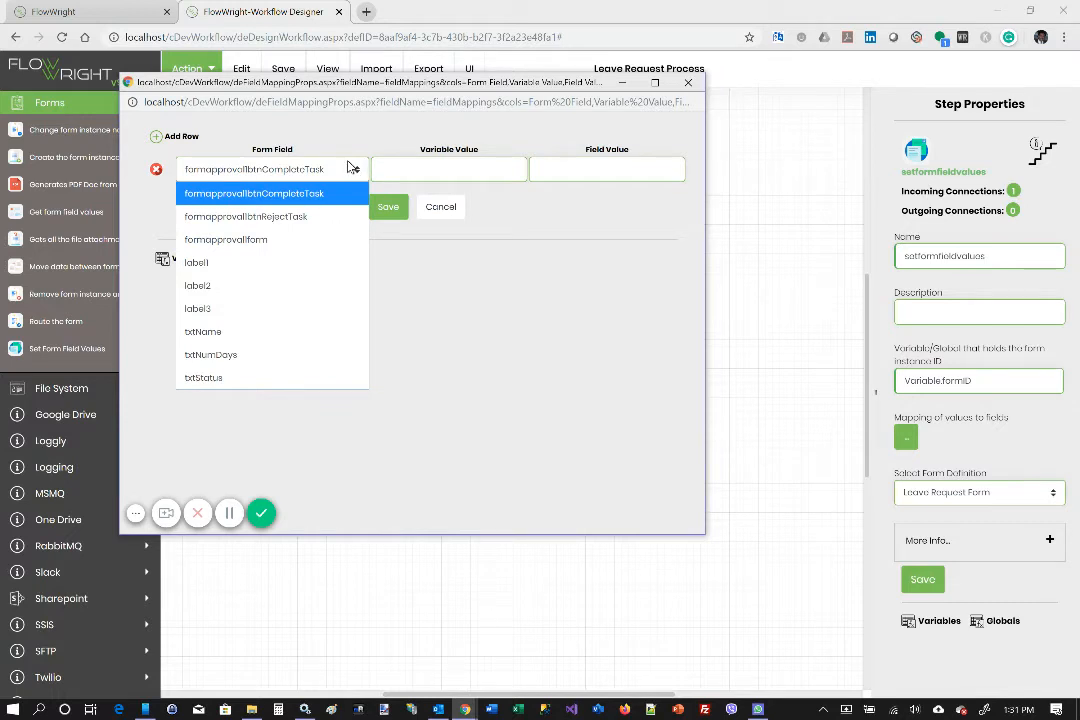
left_click(219, 378)
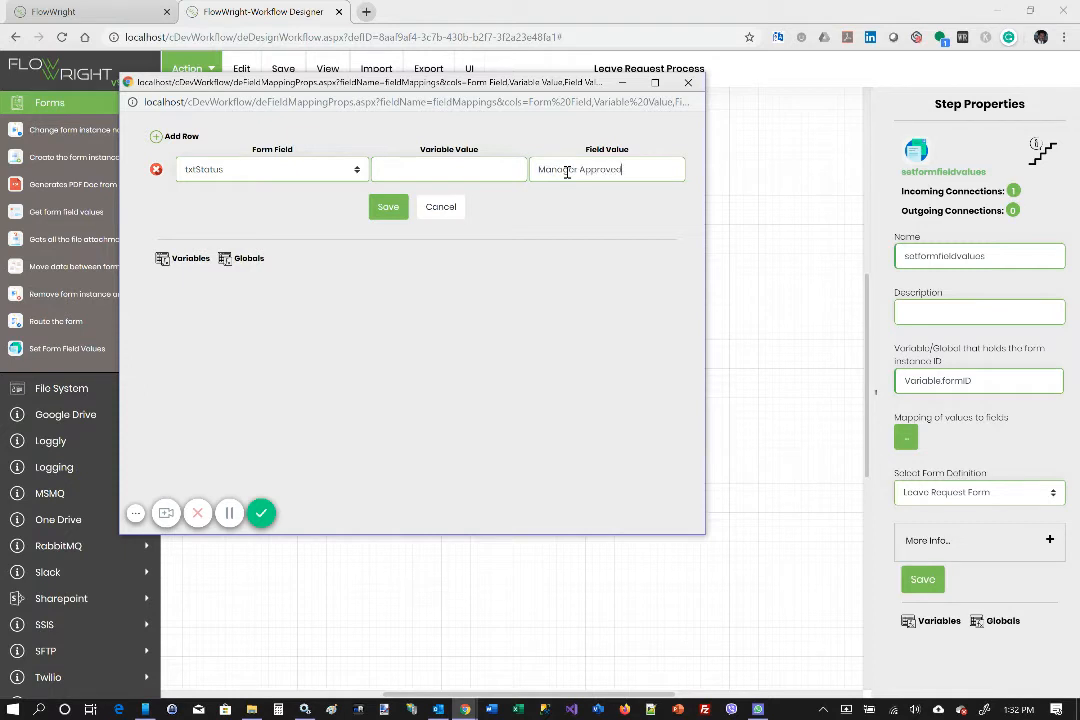
left_click(388, 207)
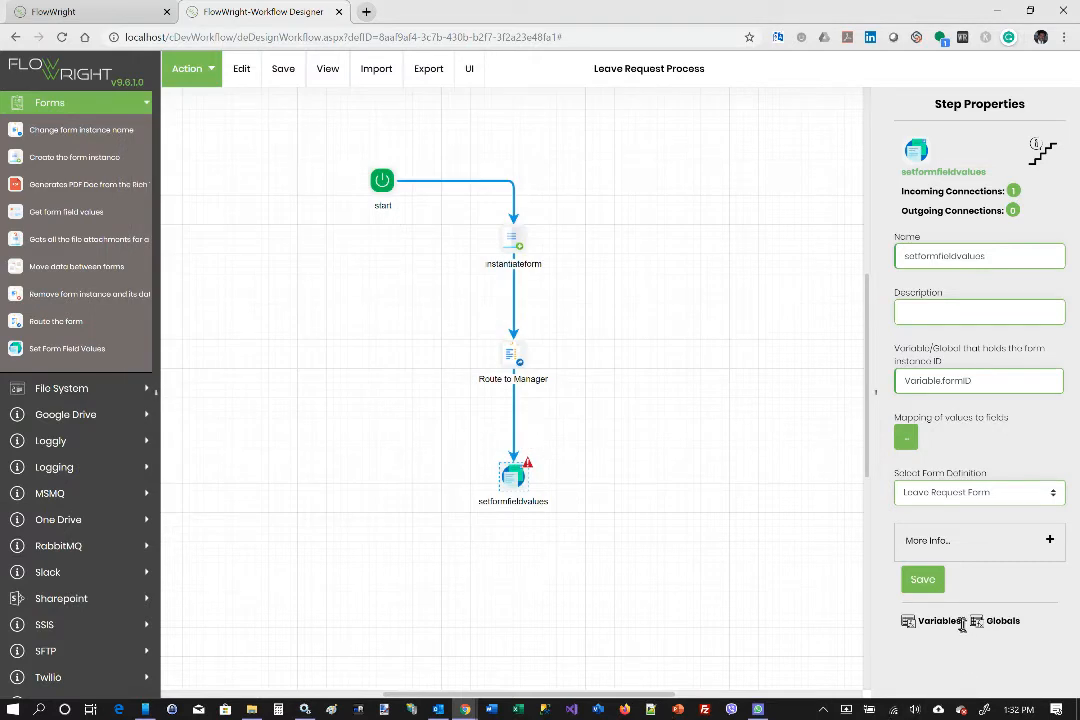
left_click(920, 579)
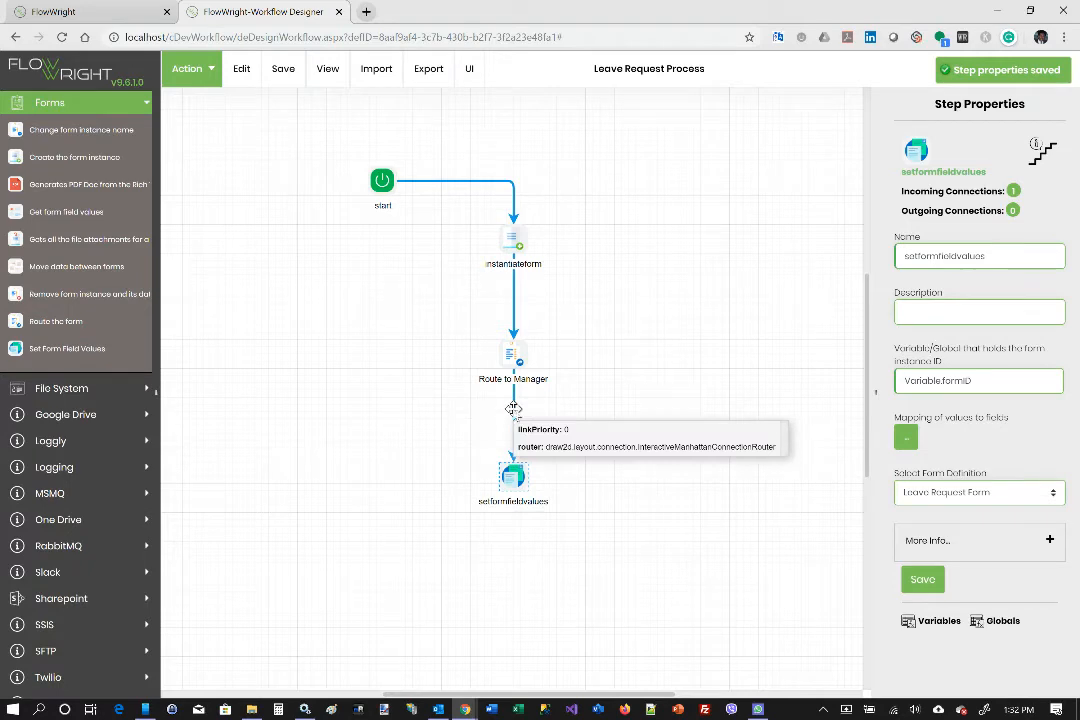
Set the link from Route to Manager to setformfieldvalues to completed, and place a duplicate of setformfieldvalues beside Route to Manager
left_click(513, 408)
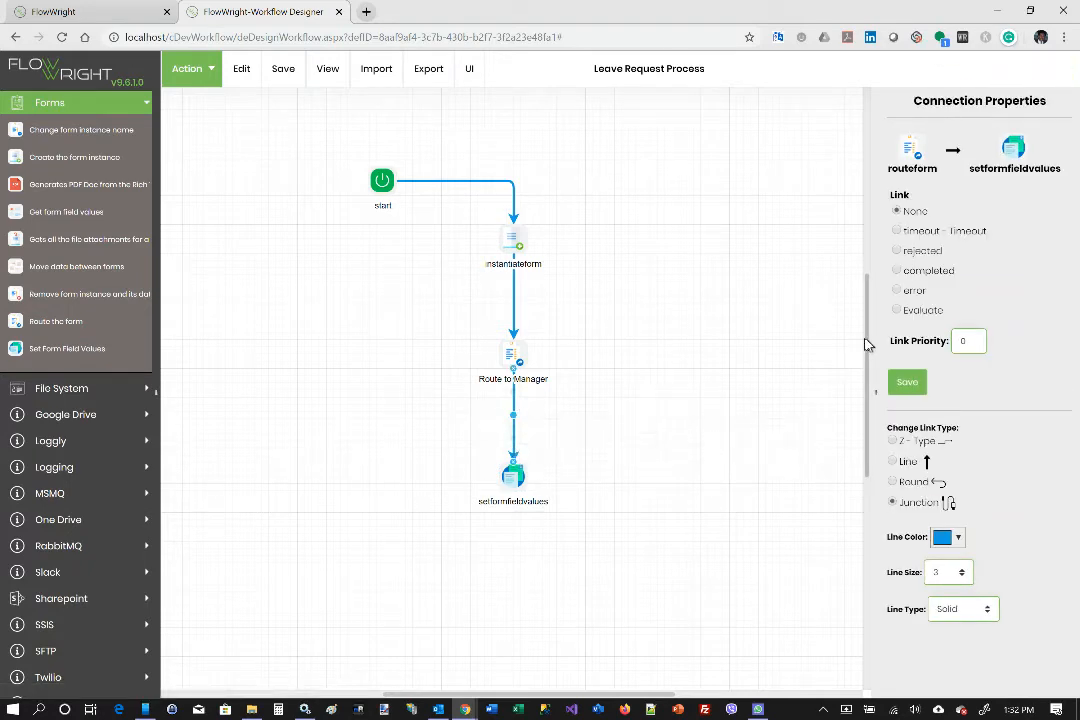
left_click(897, 271)
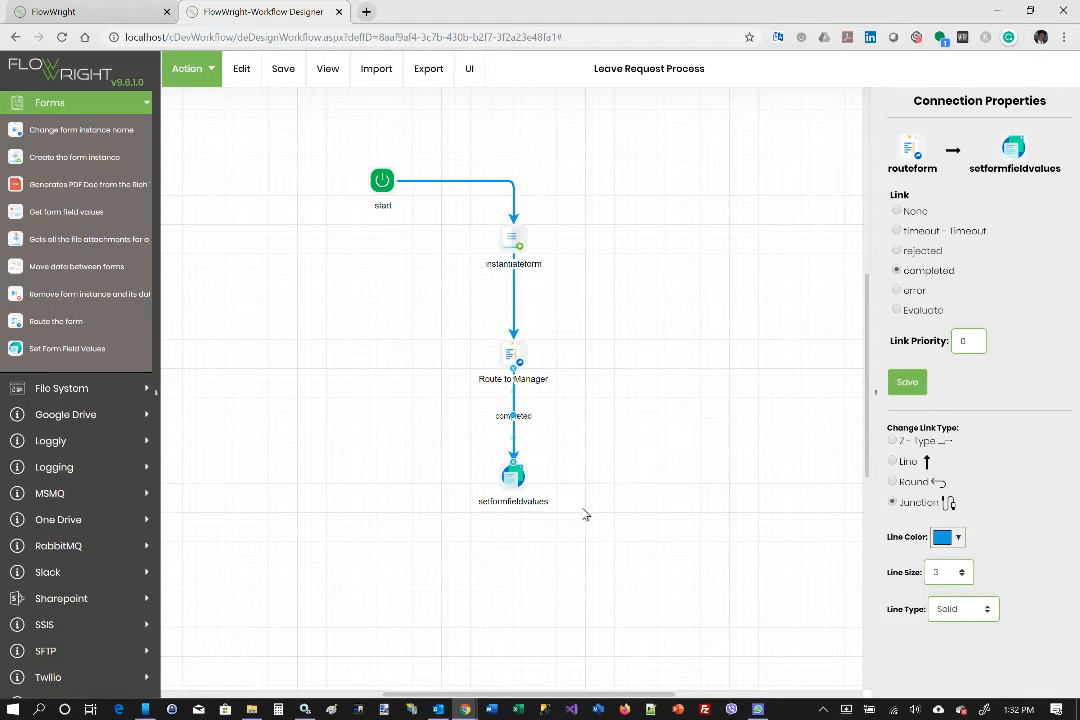
right_click(520, 484)
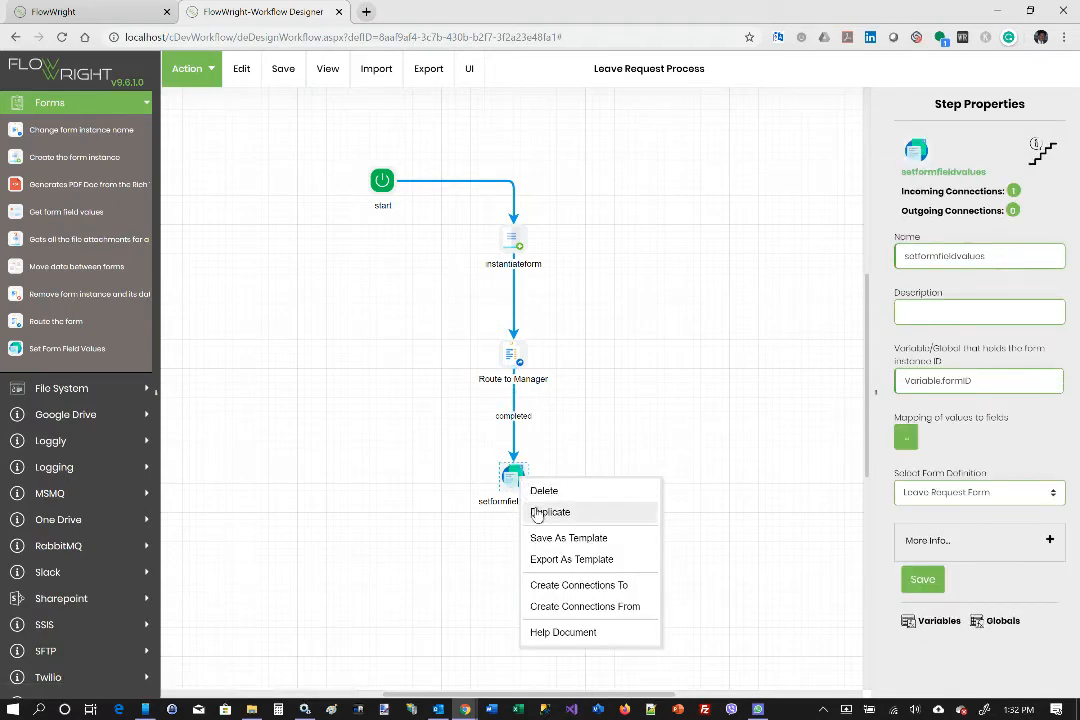
left_click(537, 514)
left_click_drag(542, 501, 690, 357)
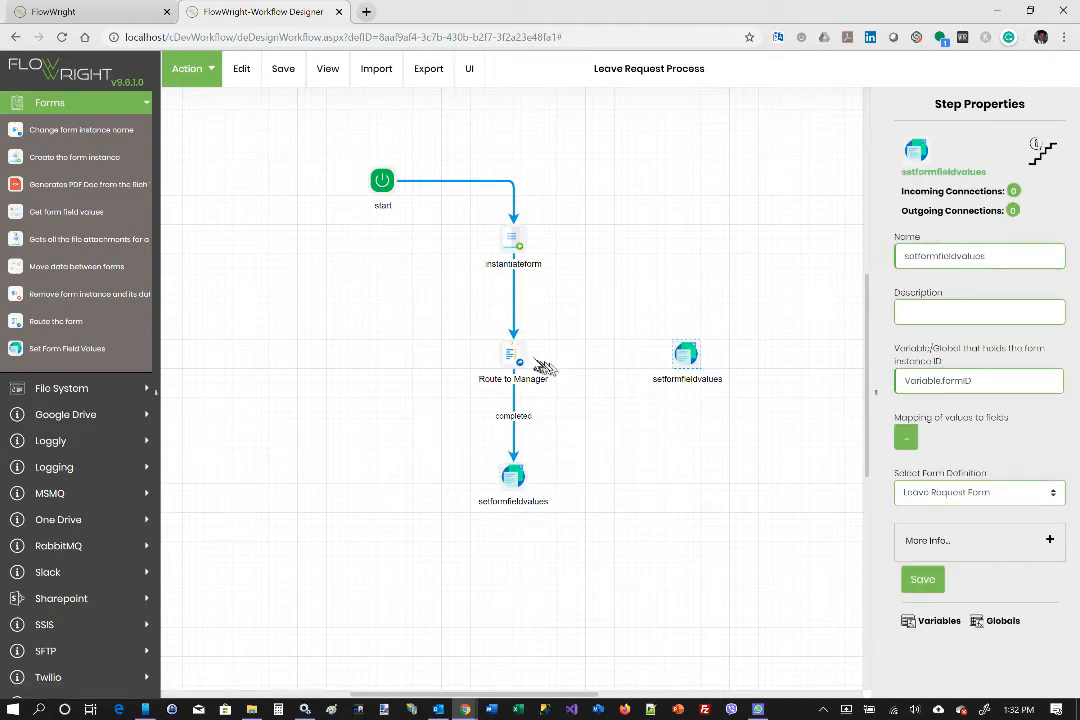
Connect Route to Manager to the duplicated setformfieldvalues step beside it with a rejected link
mouse_move(527, 357)
left_click_drag(527, 357, 686, 353)
left_click(633, 353)
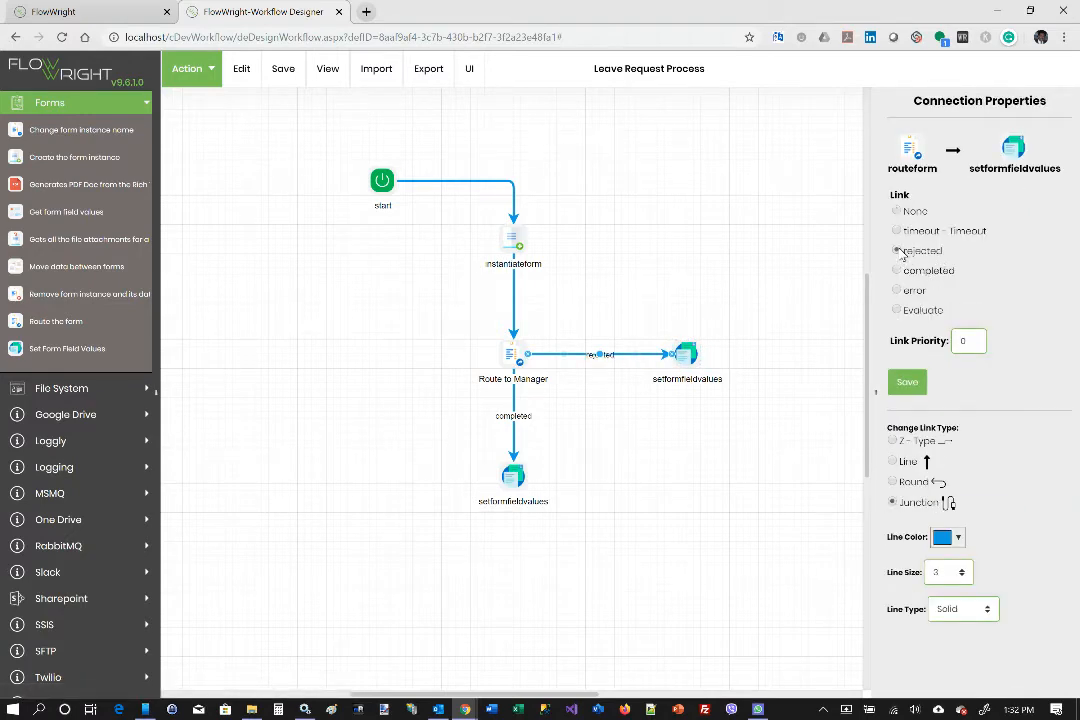
Set the txtStatus field value to "Manager Rejected" in the rejected setformfieldvalues step's mapping and save the mapping
left_click(687, 353)
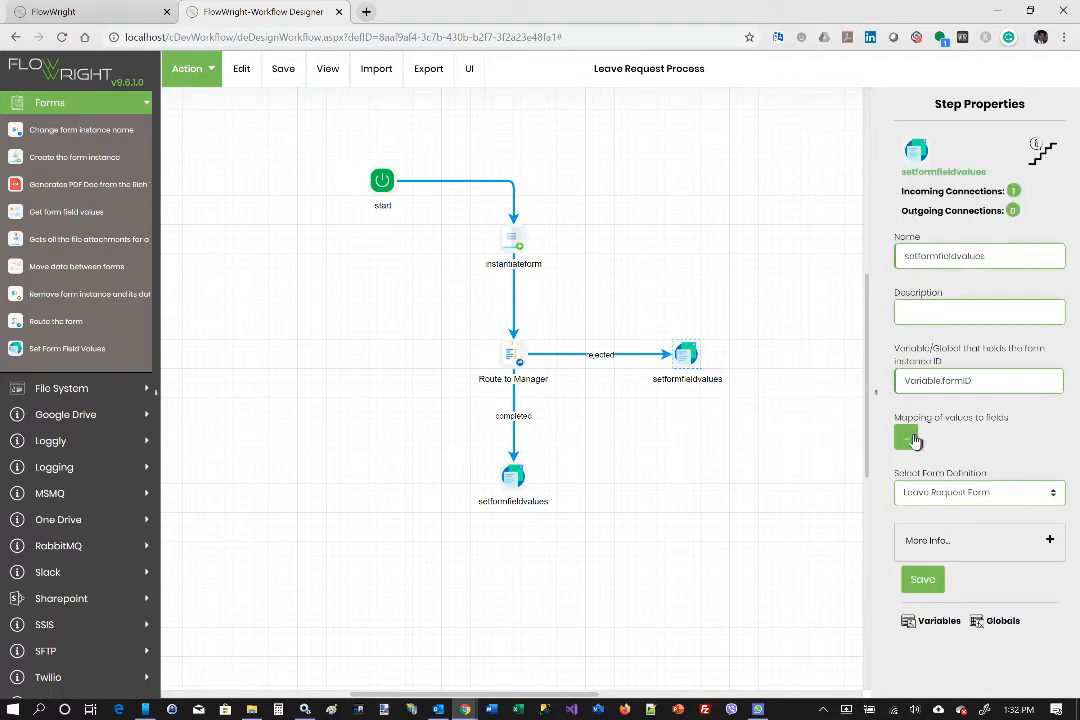
left_click(908, 438)
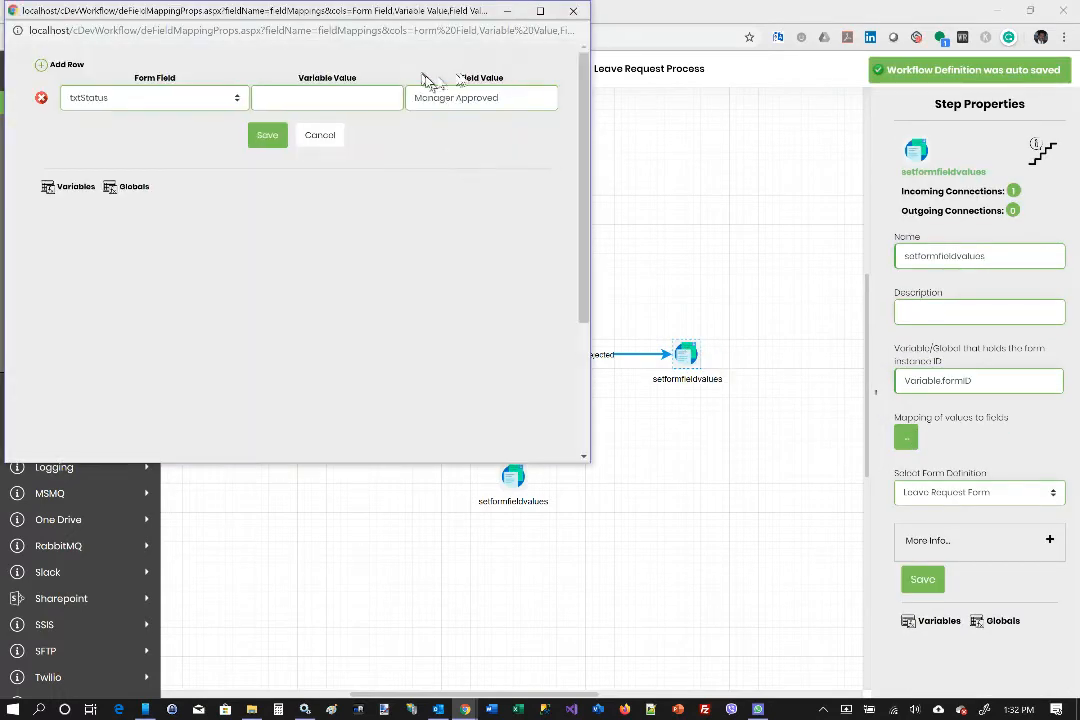
left_click_drag(464, 97, 528, 86)
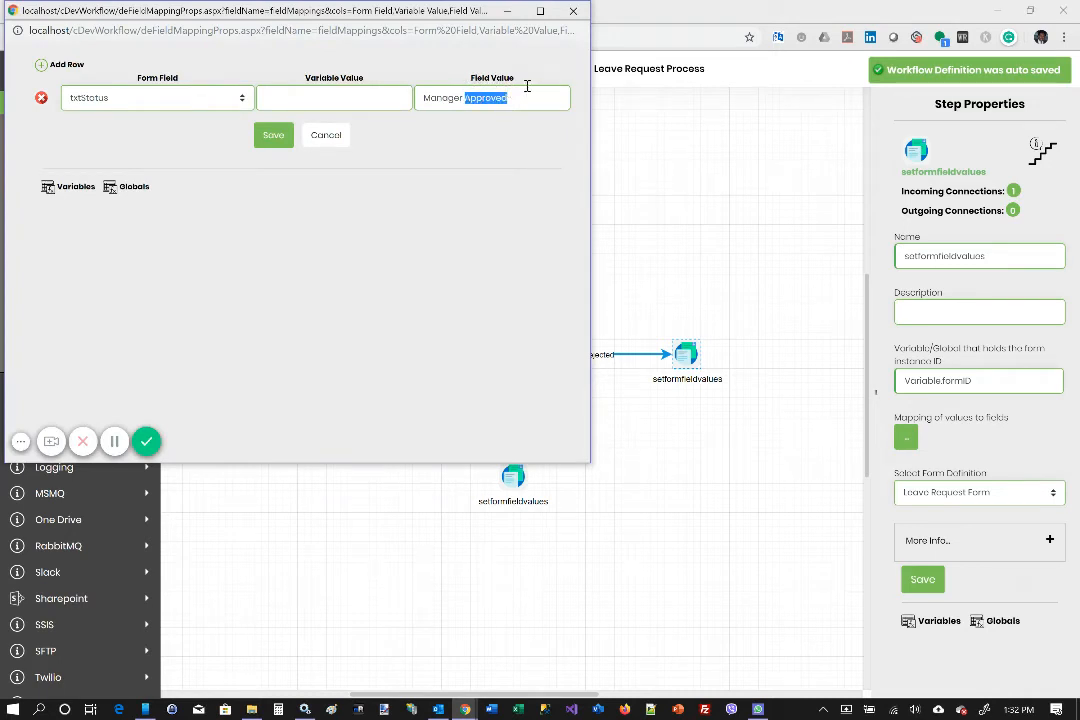
type("Rejected")
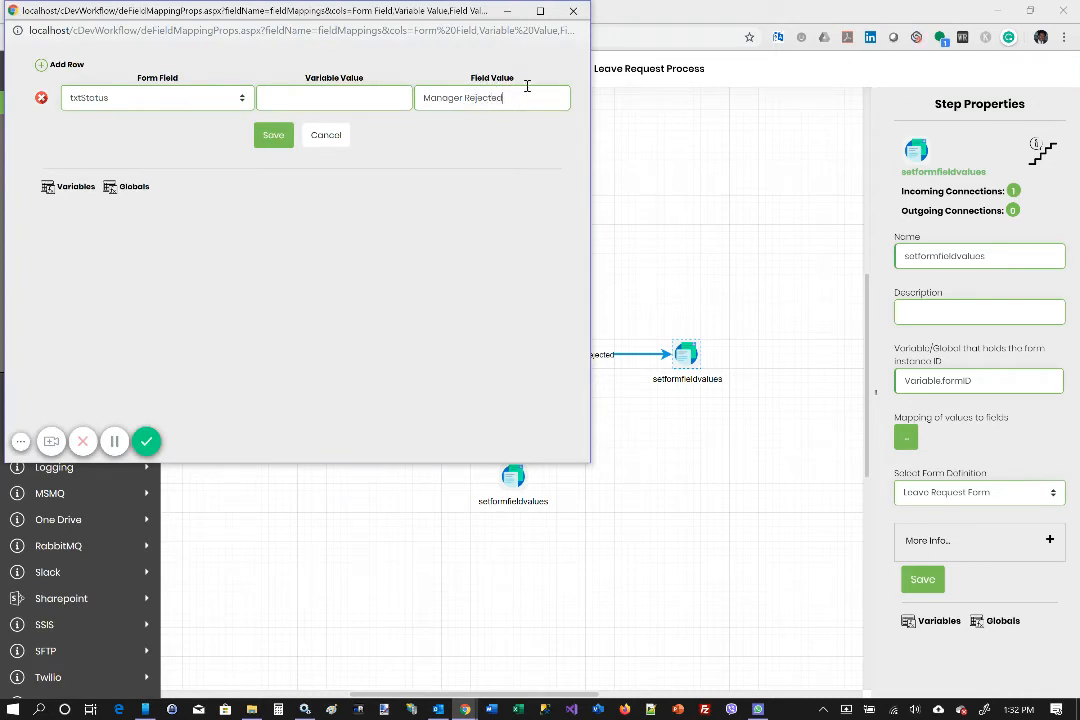
left_click(274, 138)
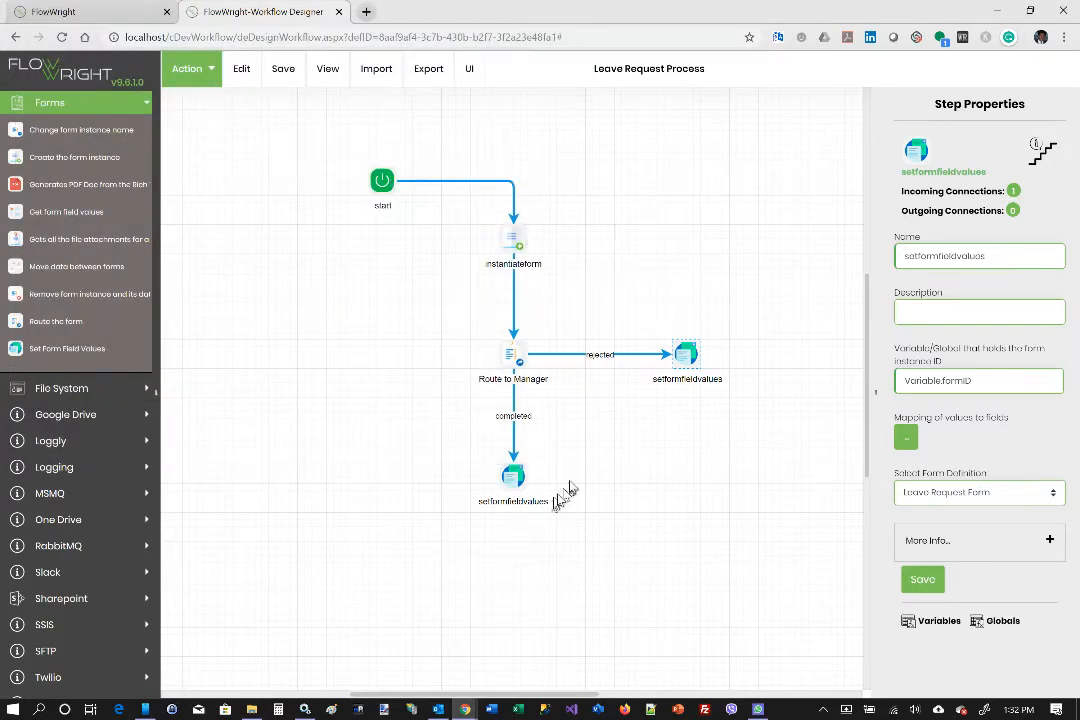
Duplicate the Route to Manager step, place the copy below the lower setformfieldvalues step, and connect that step to it
scroll(570, 488, "down", 1)
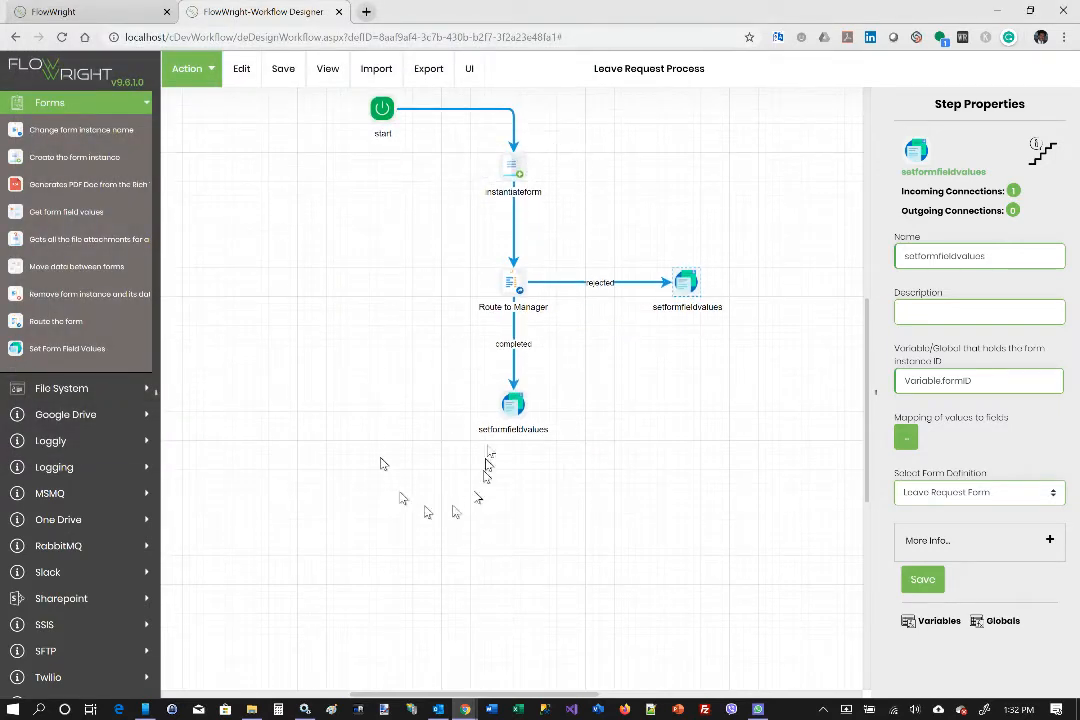
mouse_move(513, 275)
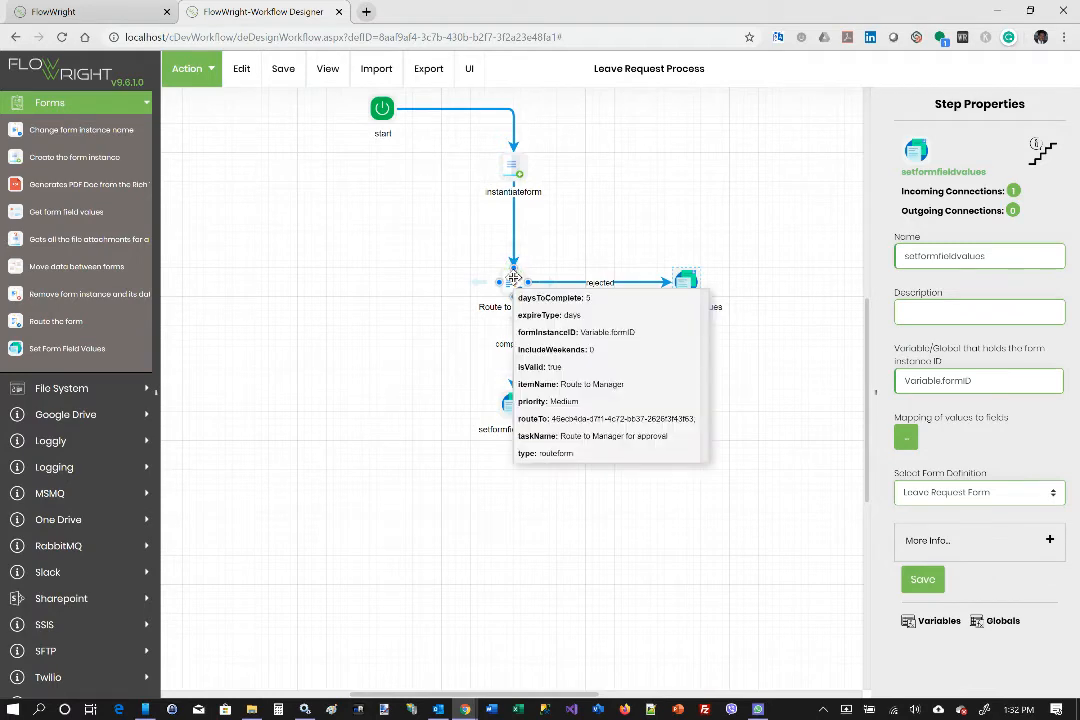
right_click(511, 283)
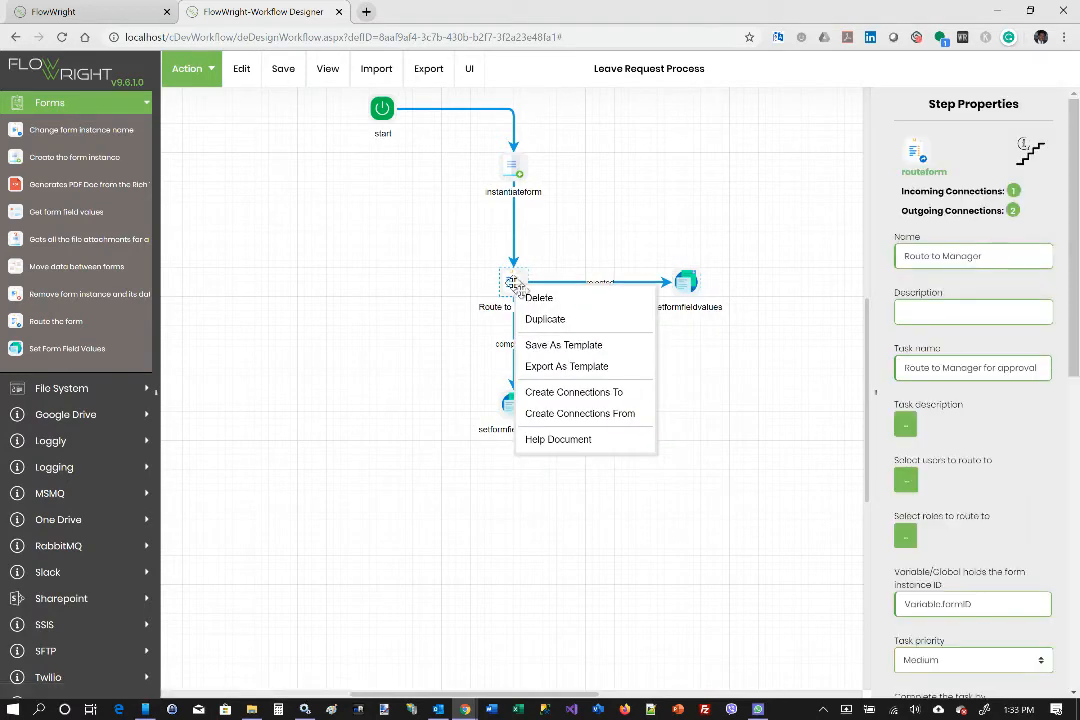
left_click(540, 320)
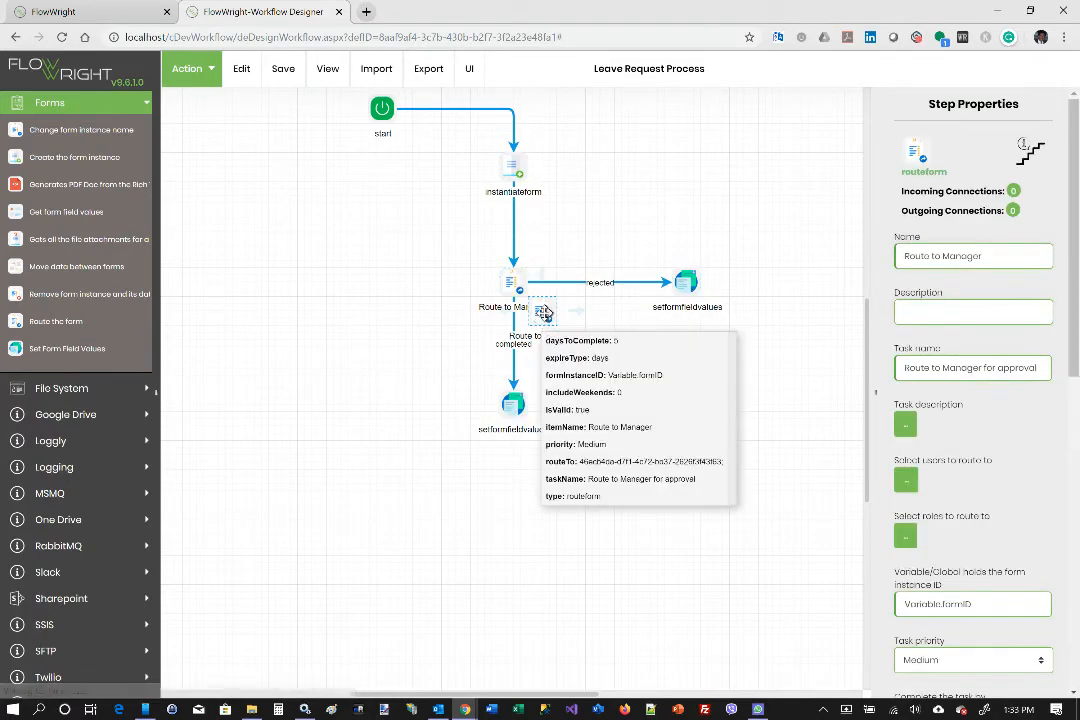
left_click_drag(544, 313, 518, 548)
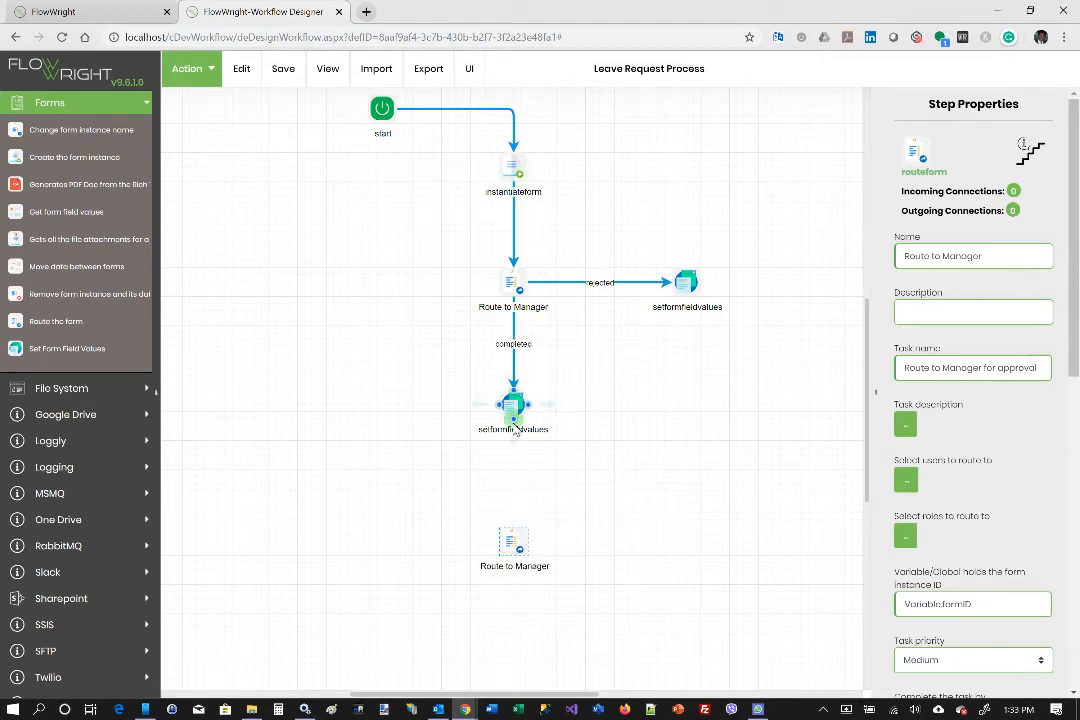
left_click_drag(515, 428, 514, 522)
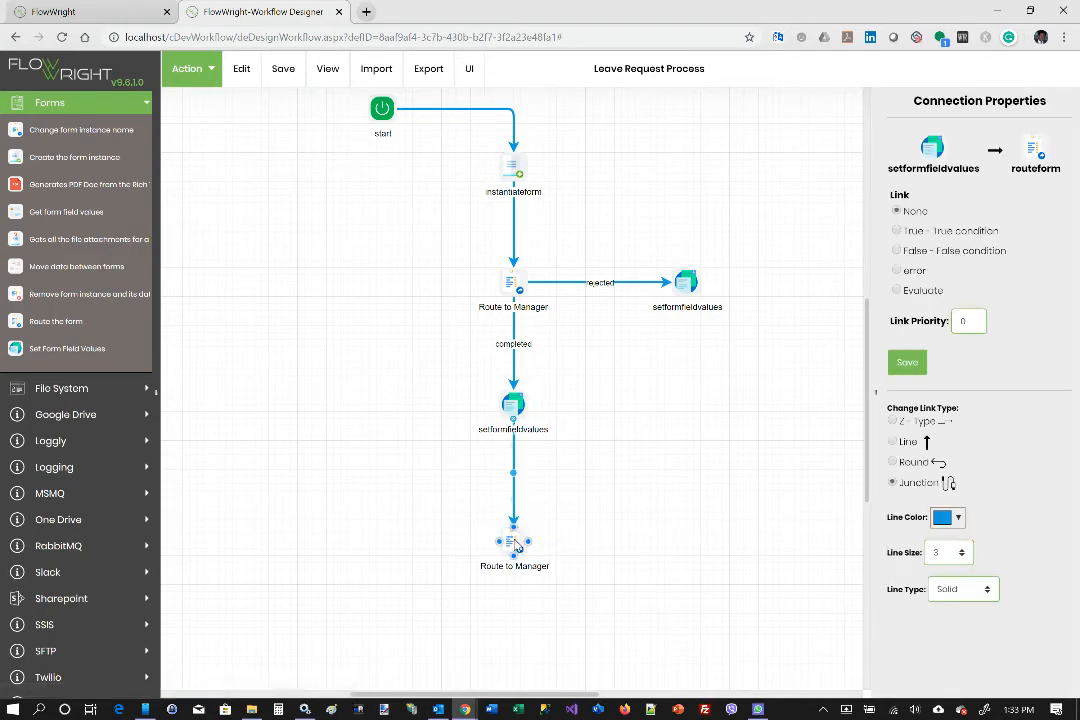
Rename the duplicated routing step "Route to HR", set its task name to "Route to HR for approval", and save its properties
left_click(515, 543)
double_click(951, 256)
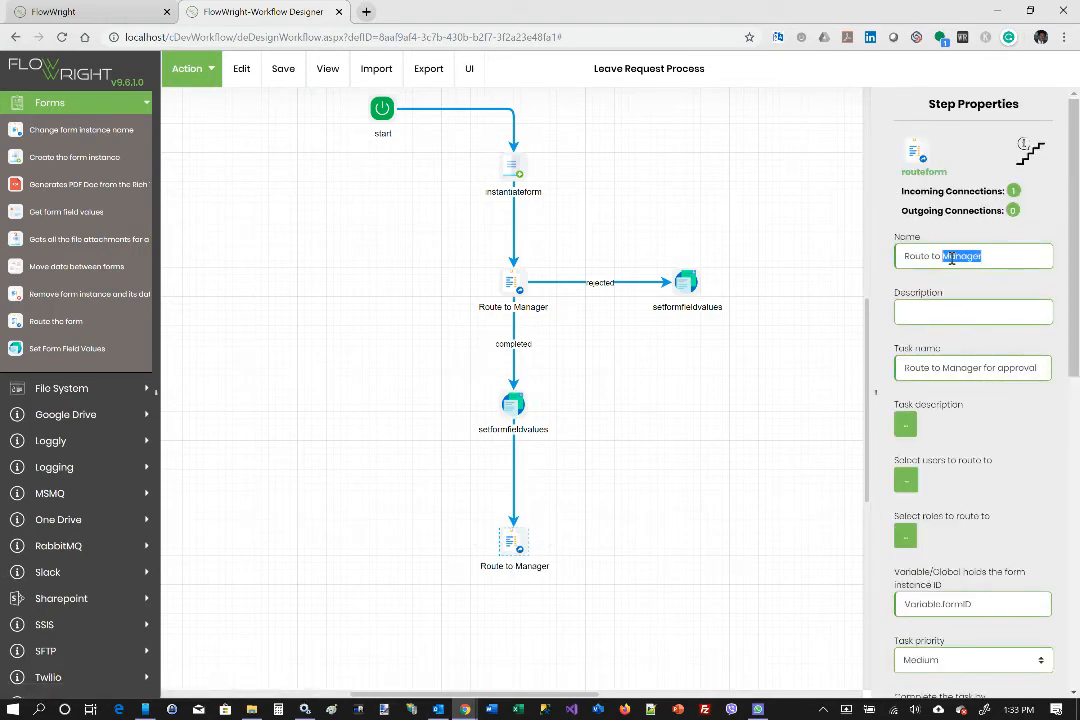
type("HR")
double_click(975, 366)
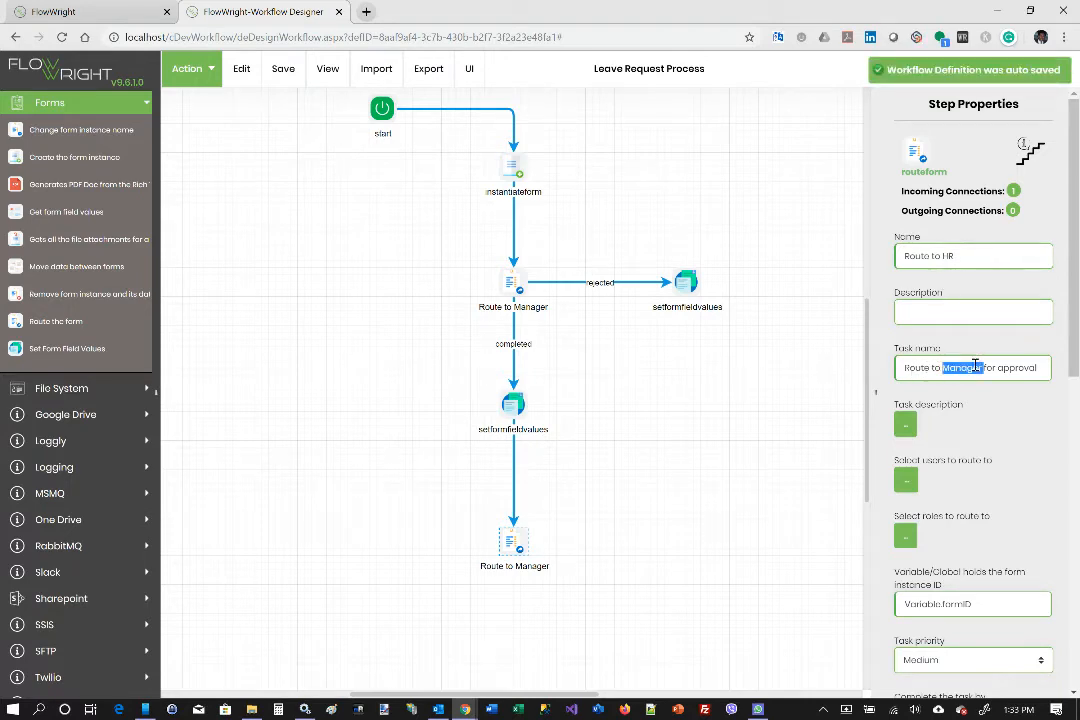
type("HR")
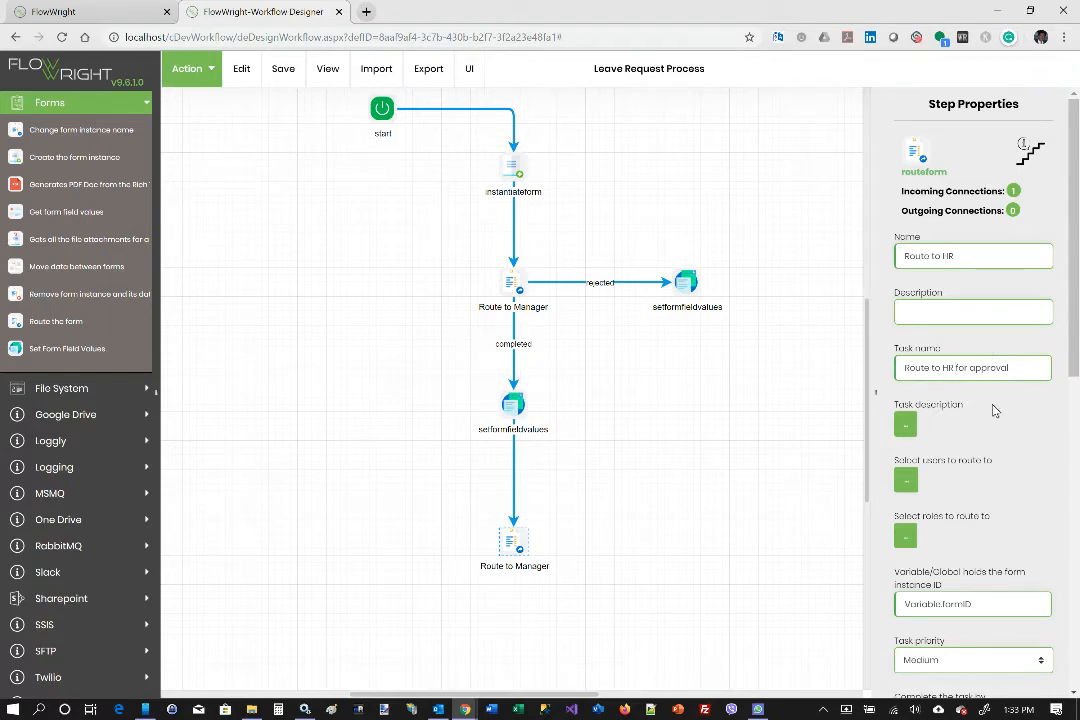
scroll(975, 425, "down", 2)
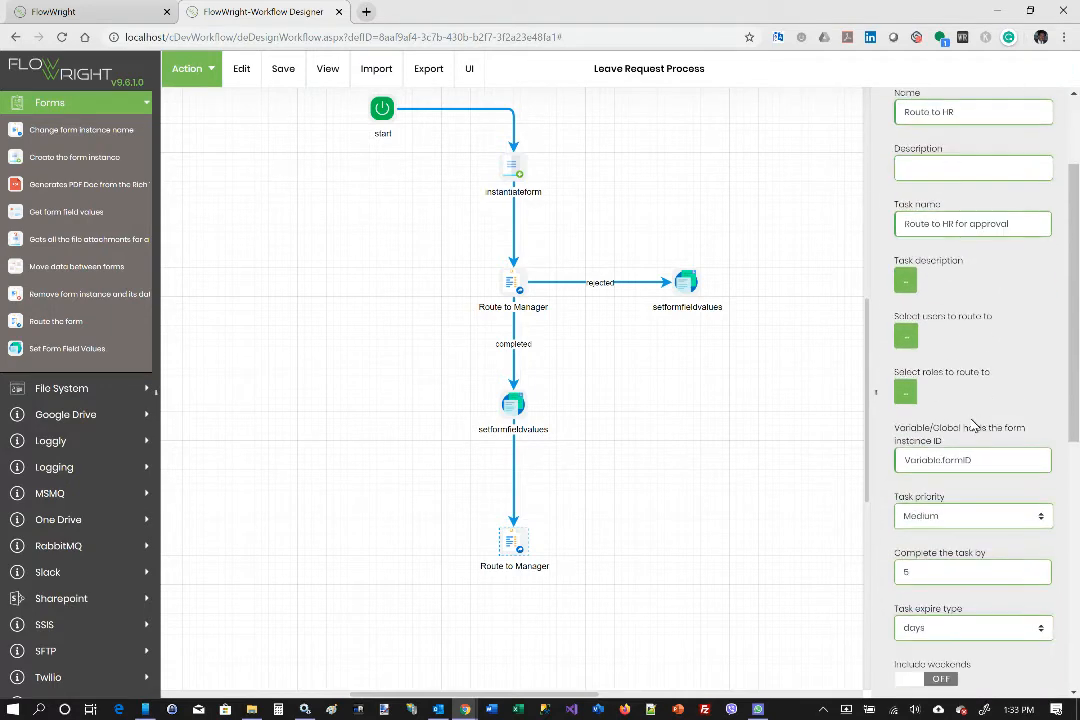
scroll(975, 425, "down", 6)
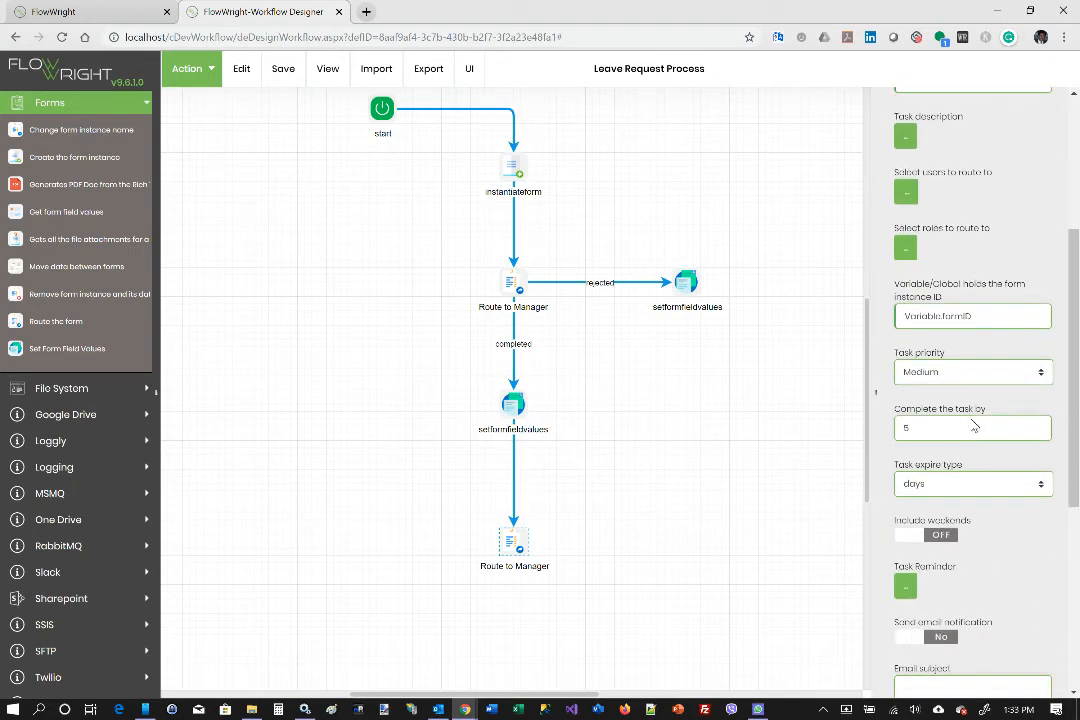
left_click(935, 650)
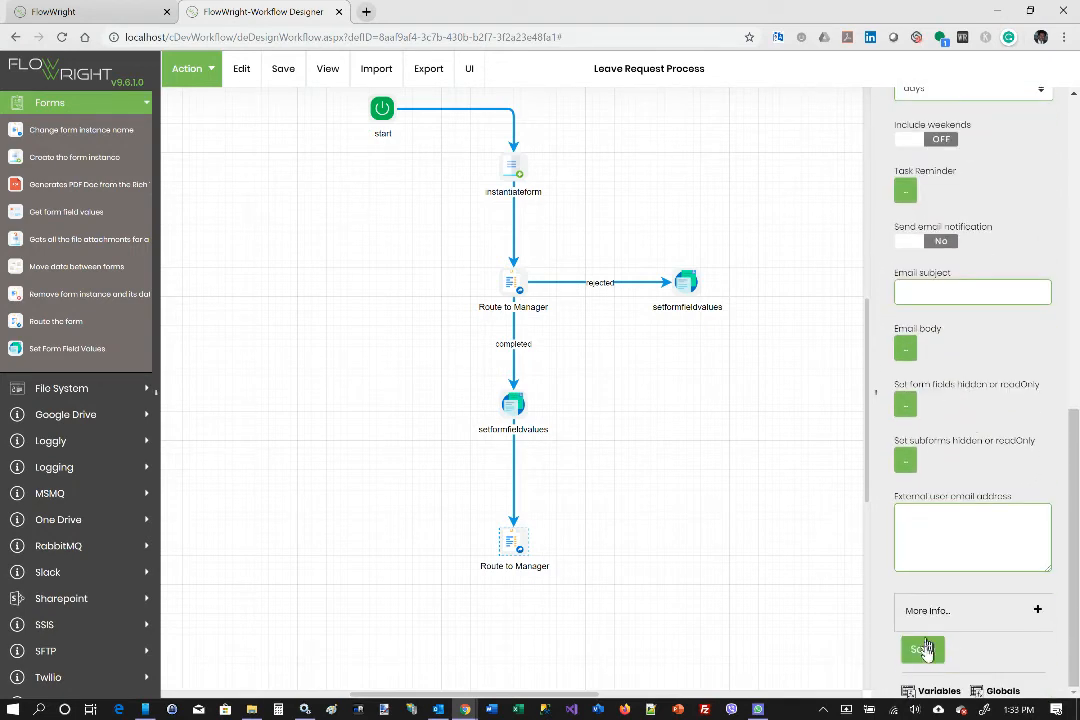
Duplicate the manager-rejected setformfieldvalues step, place the copy beside Route to HR, and connect Route to HR to it
scroll(684, 391, "down", 1)
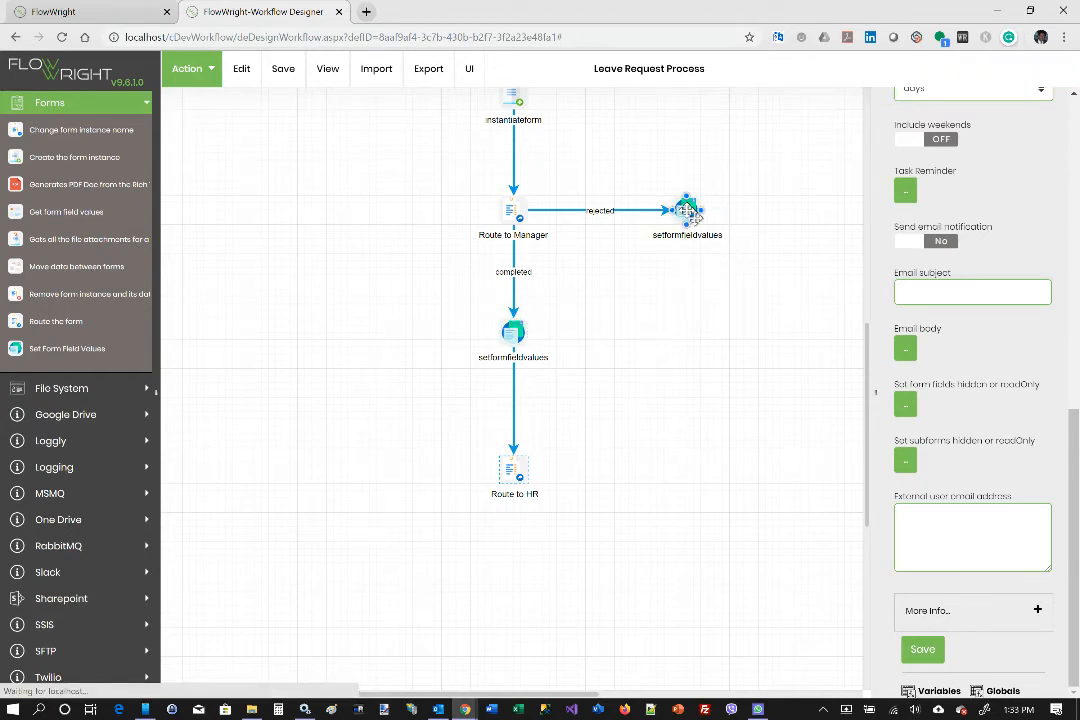
right_click(686, 209)
left_click(713, 245)
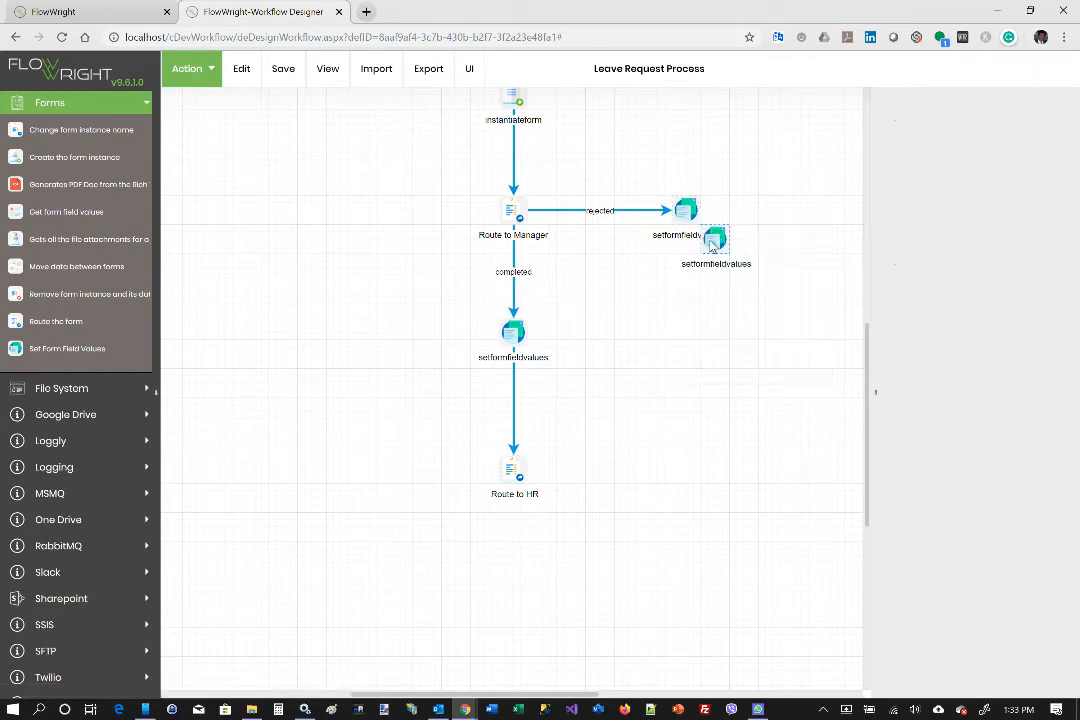
left_click_drag(714, 238, 690, 470)
left_click_drag(518, 474, 686, 468)
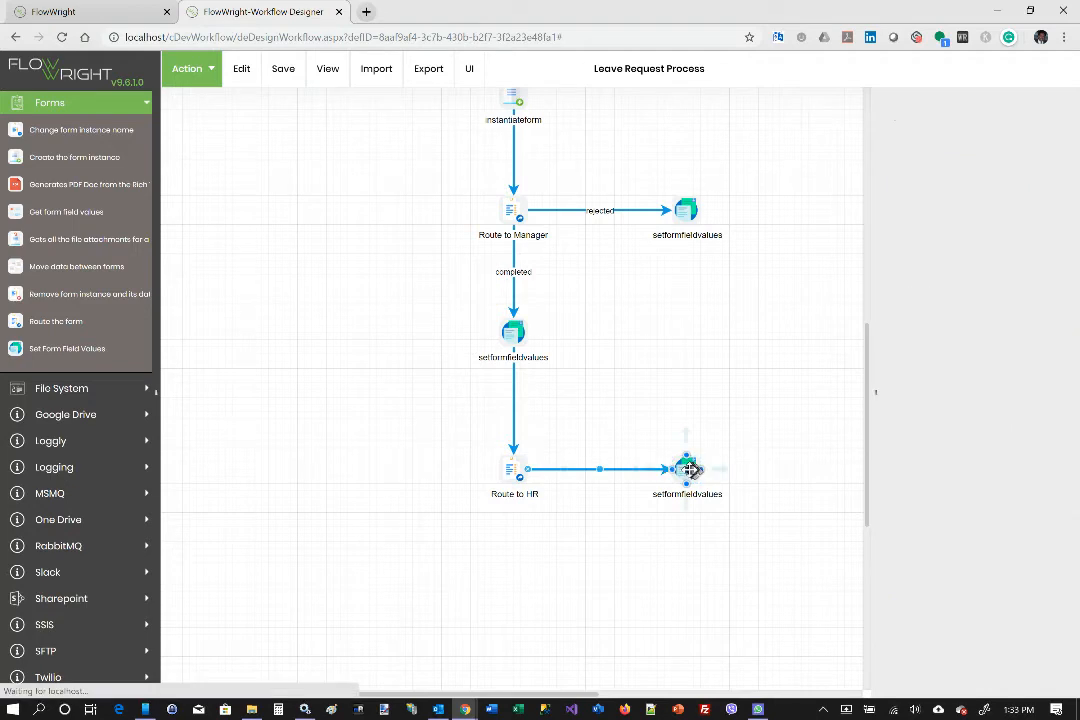
Set the txtStatus field value to "HR Rejected" in the mapping of the setformfieldvalues step beside Route to HR and save the mapping
left_click(687, 469)
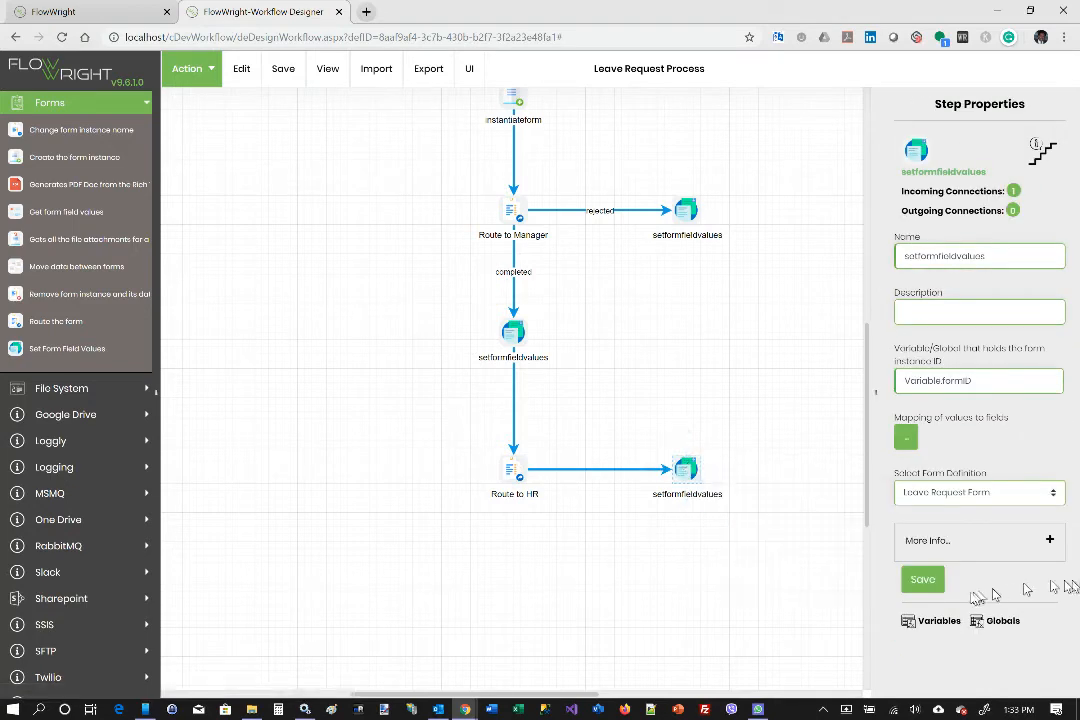
left_click(905, 440)
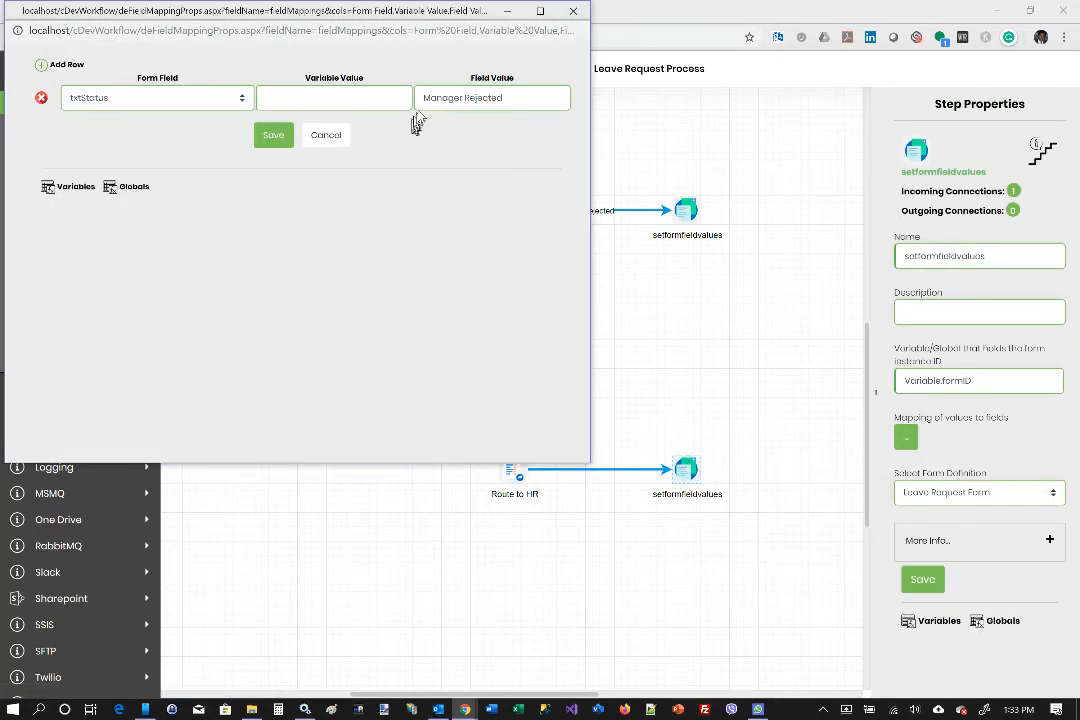
double_click(442, 97)
type("HR")
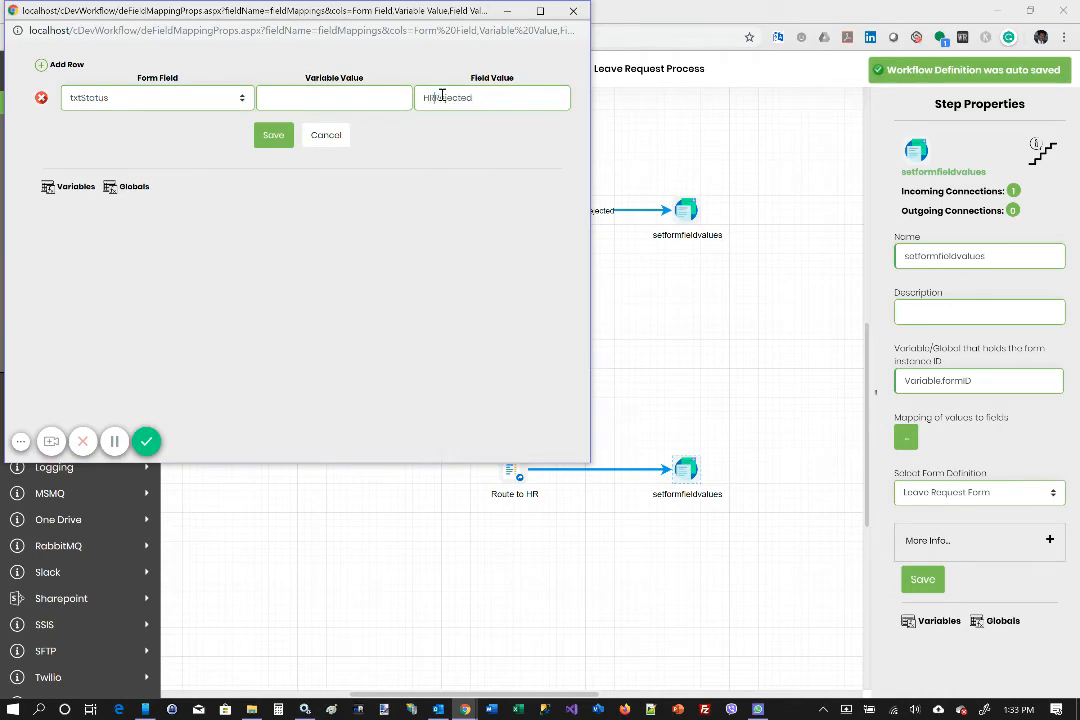
left_click(276, 136)
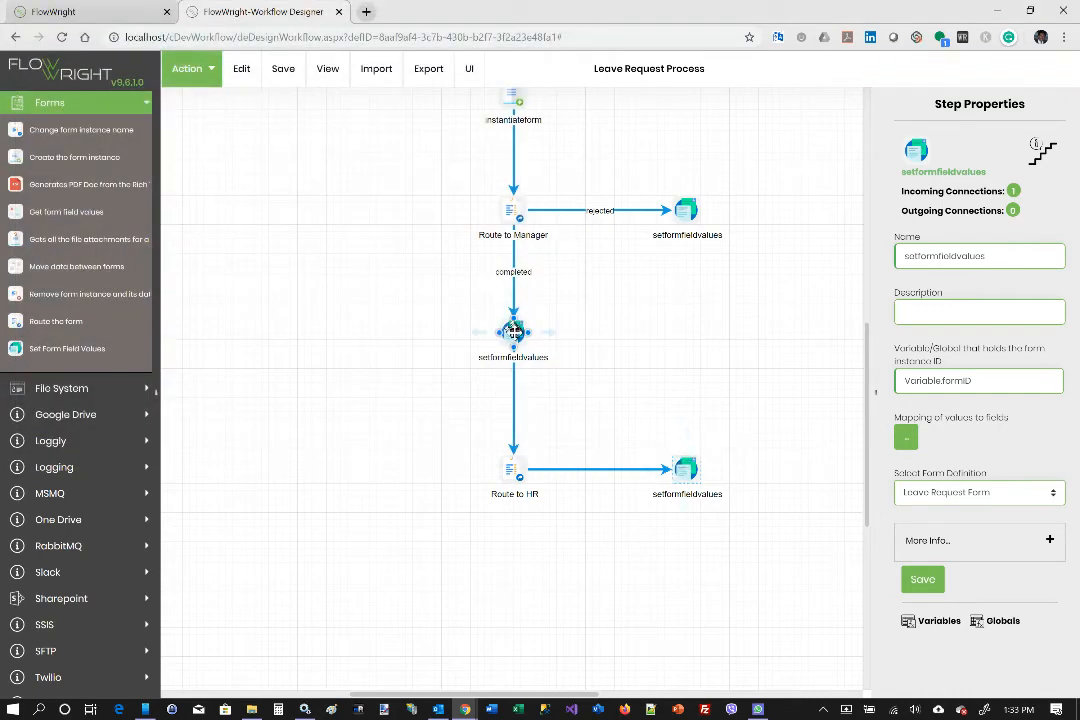
Duplicate the manager-approved setformfieldvalues step and place the copy below Route to HR
right_click(516, 339)
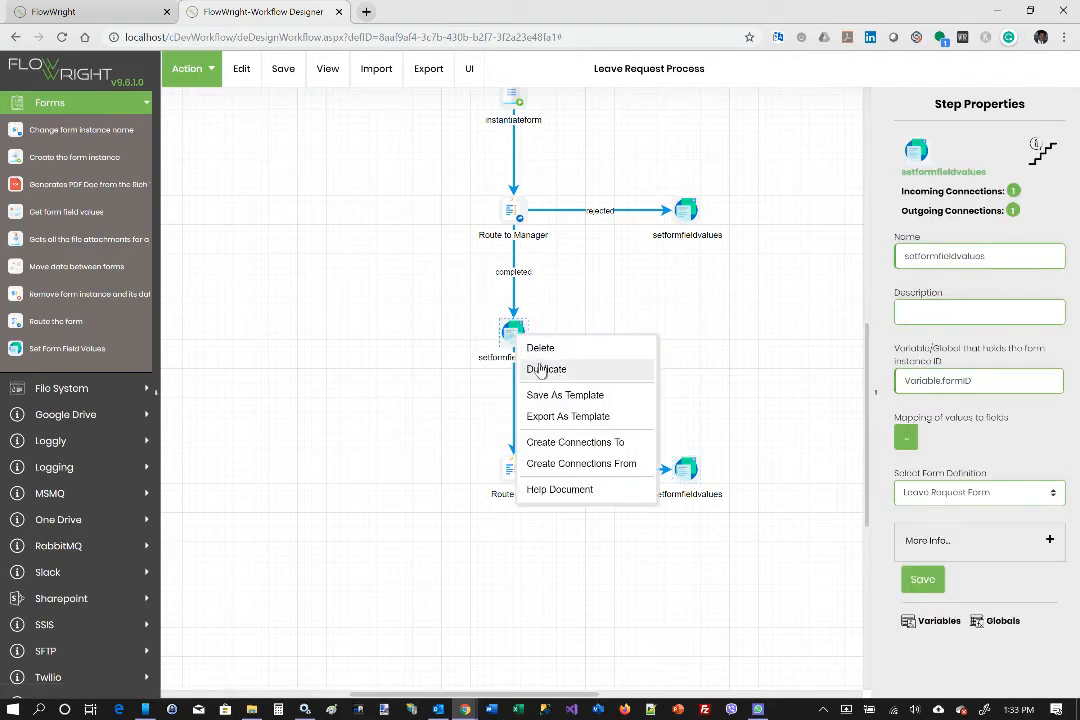
left_click(552, 368)
left_click_drag(545, 359, 516, 626)
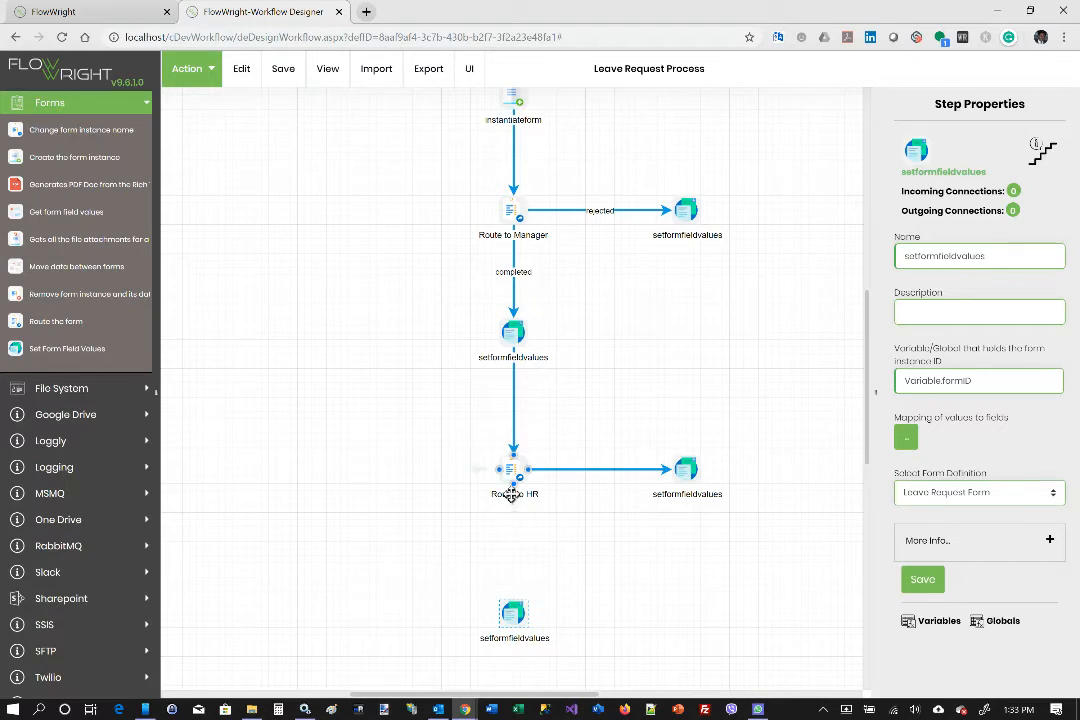
Connect Route to HR to the setformfieldvalues step below it with a completed link, and set its sideways connection to rejected
left_click_drag(511, 495, 516, 595)
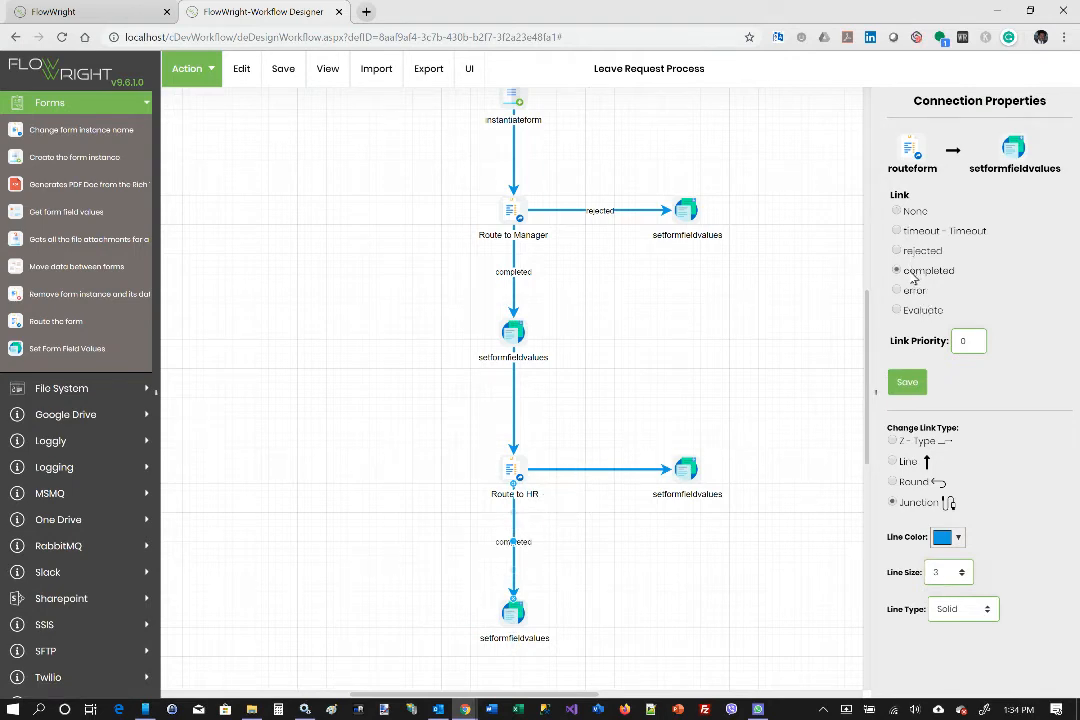
left_click(597, 469)
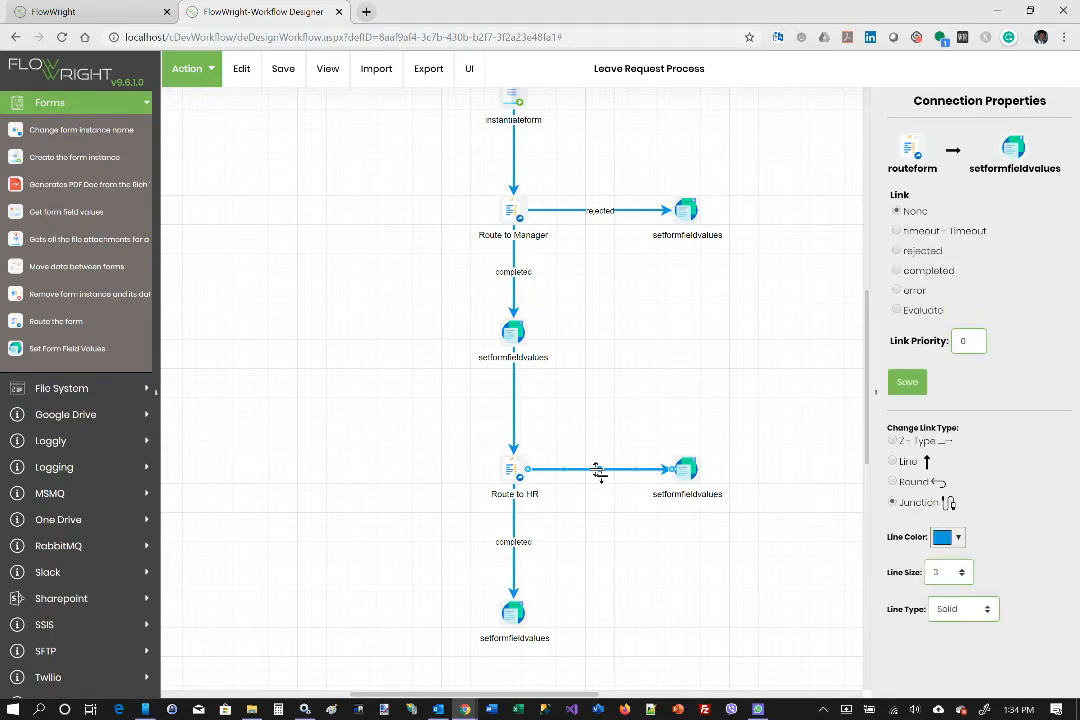
left_click(898, 251)
Set the txtStatus field value to "HR Approved" in the mapping of the setformfieldvalues step below Route to HR and save the mapping
left_click(516, 614)
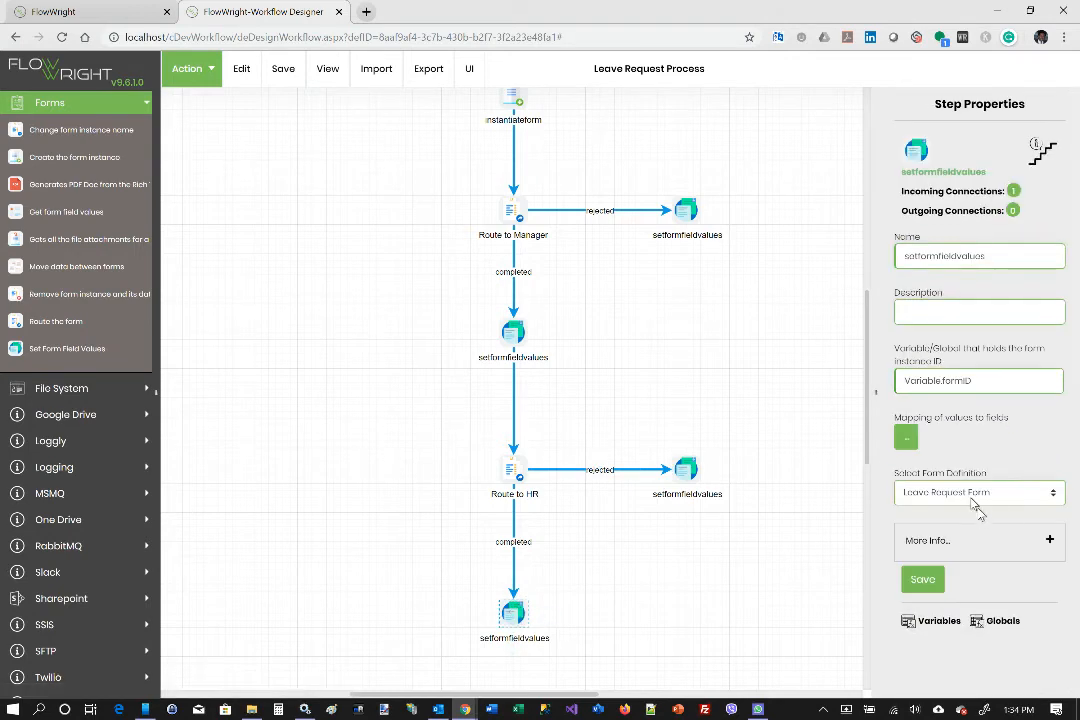
left_click(908, 438)
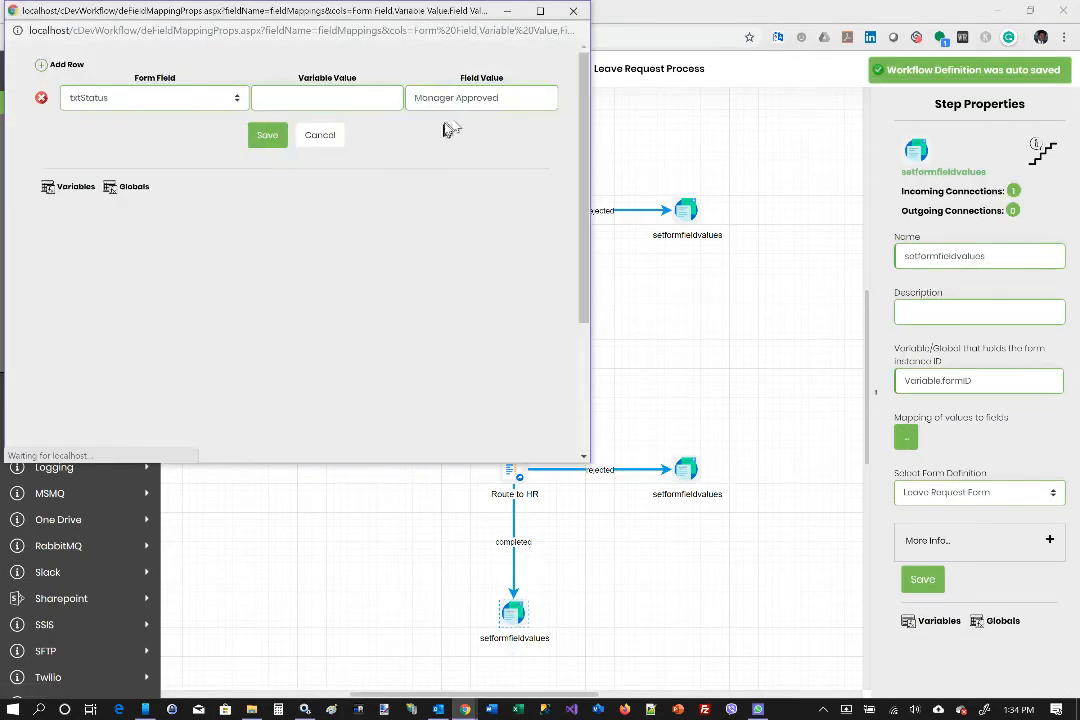
double_click(443, 98)
type("HR")
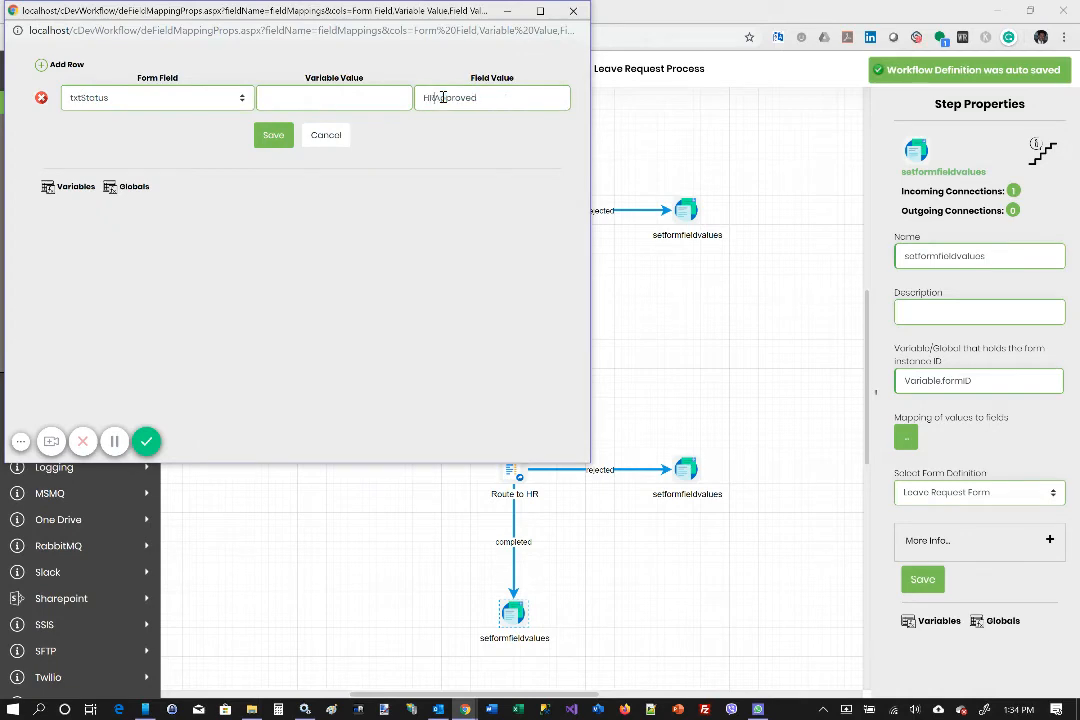
left_click(284, 133)
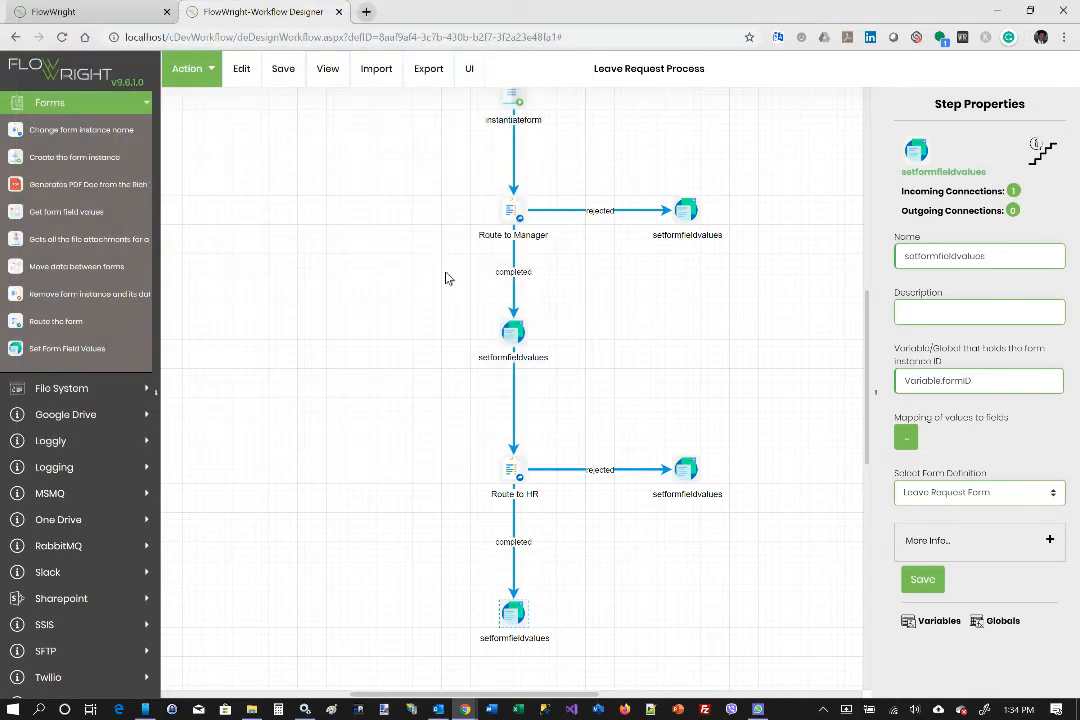
Save the Leave Request Process workflow definition and close the workflow designer
scroll(445, 300, "up", 3)
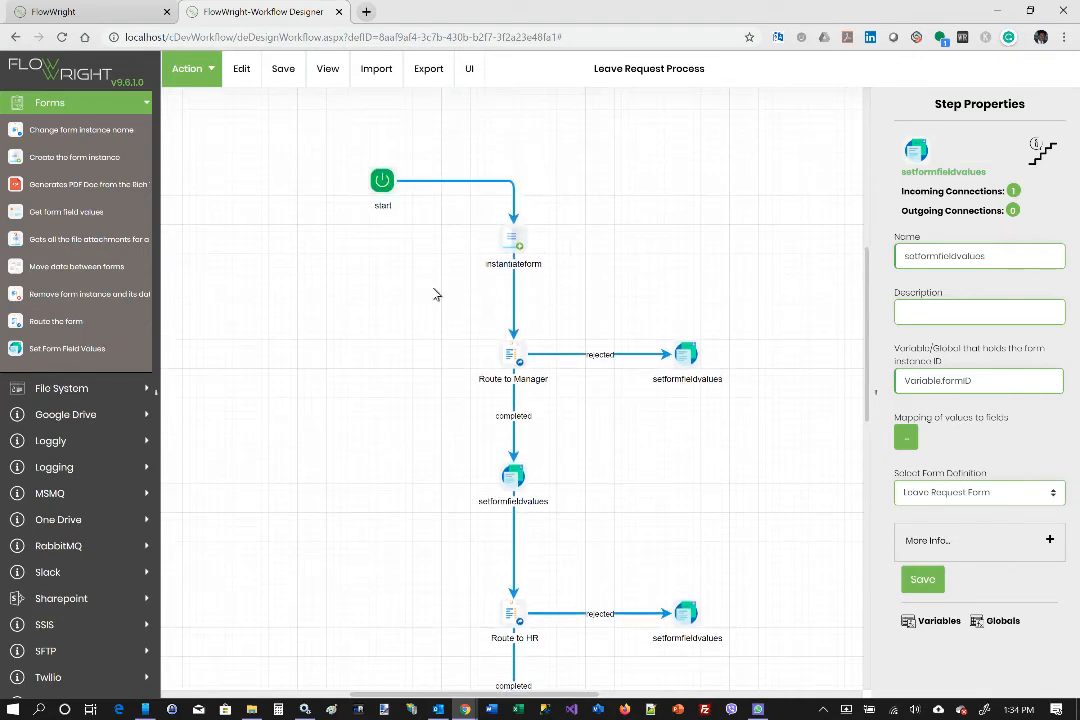
scroll(435, 294, "down", 2)
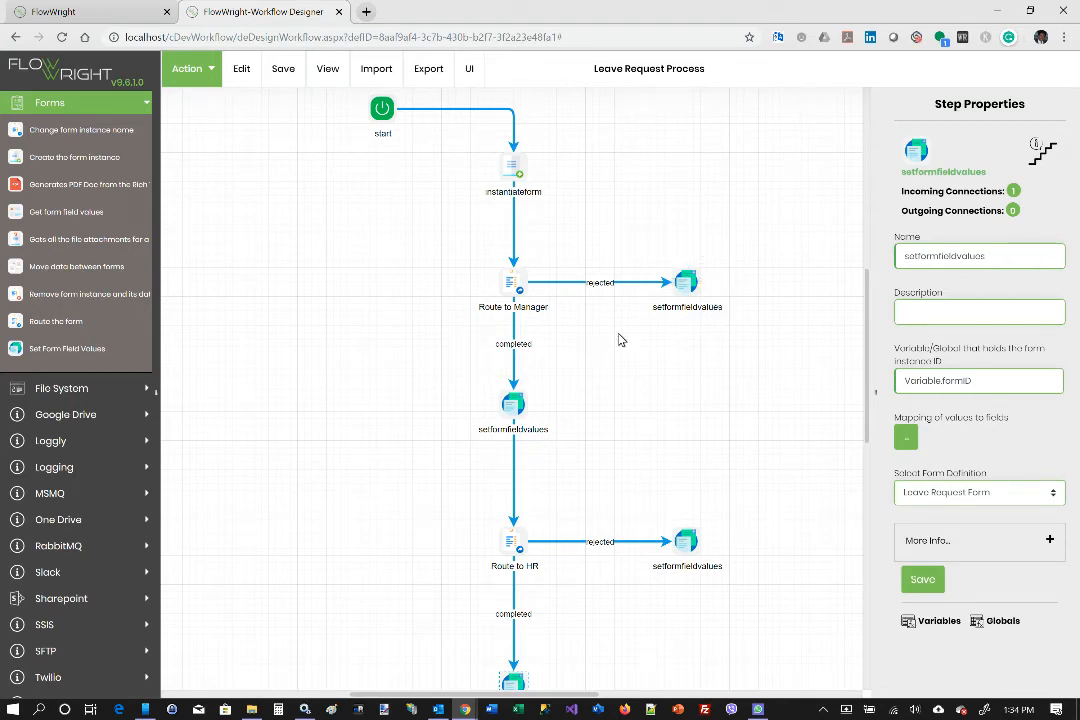
scroll(619, 340, "down", 1)
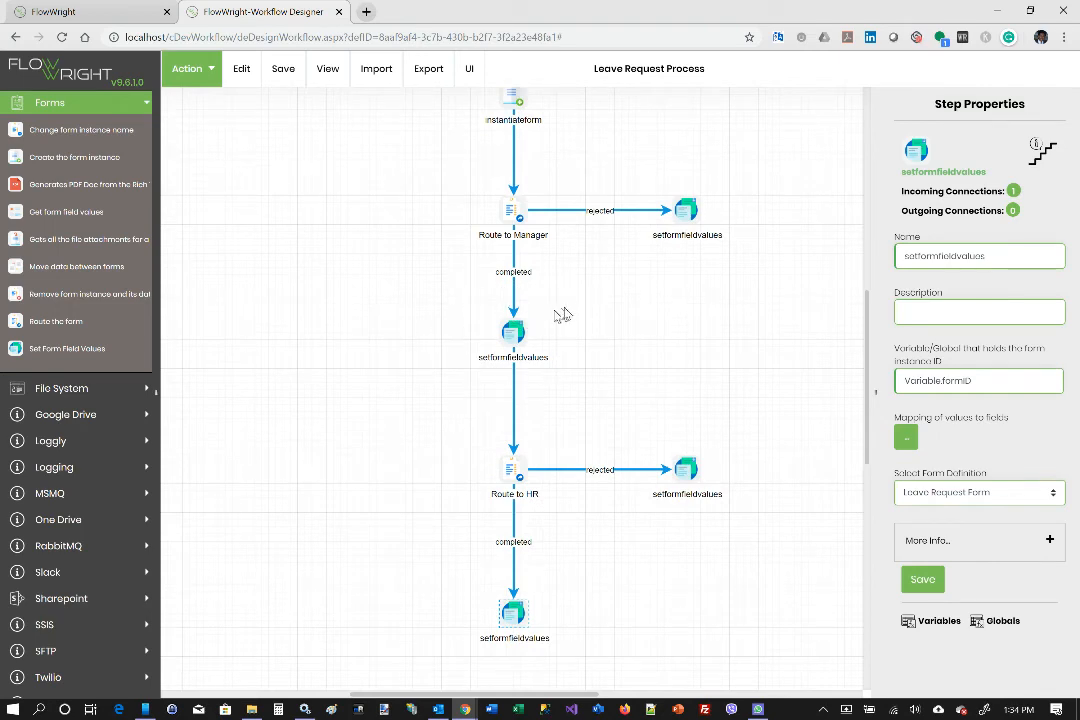
scroll(570, 300, "down", 2)
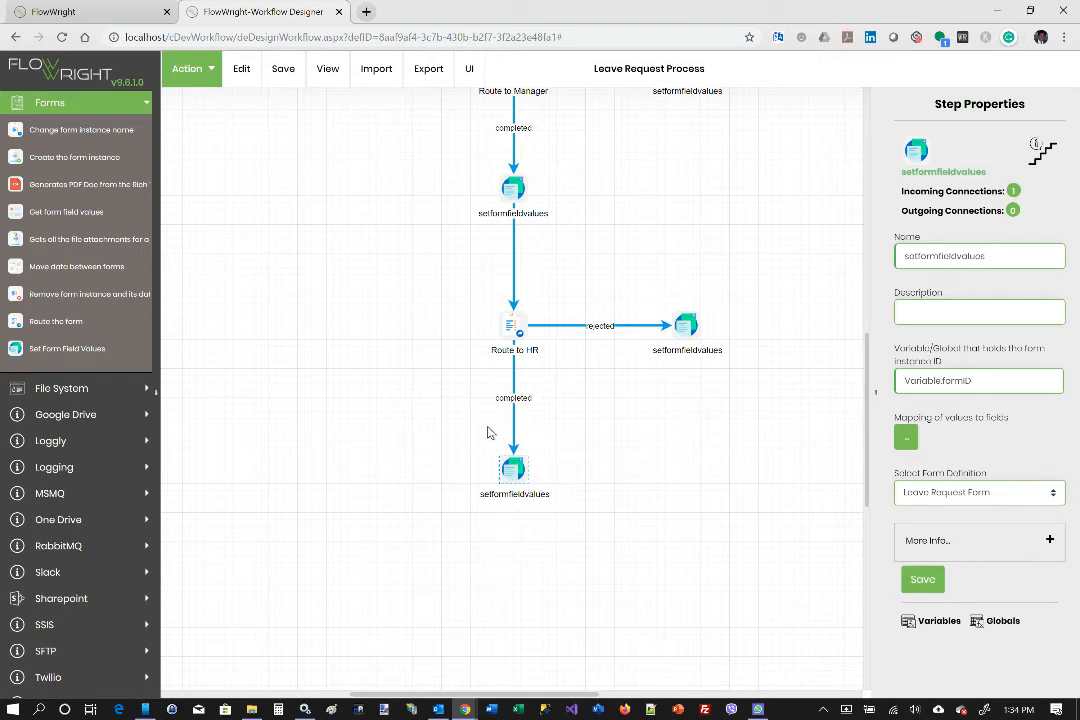
scroll(488, 432, "up", 3)
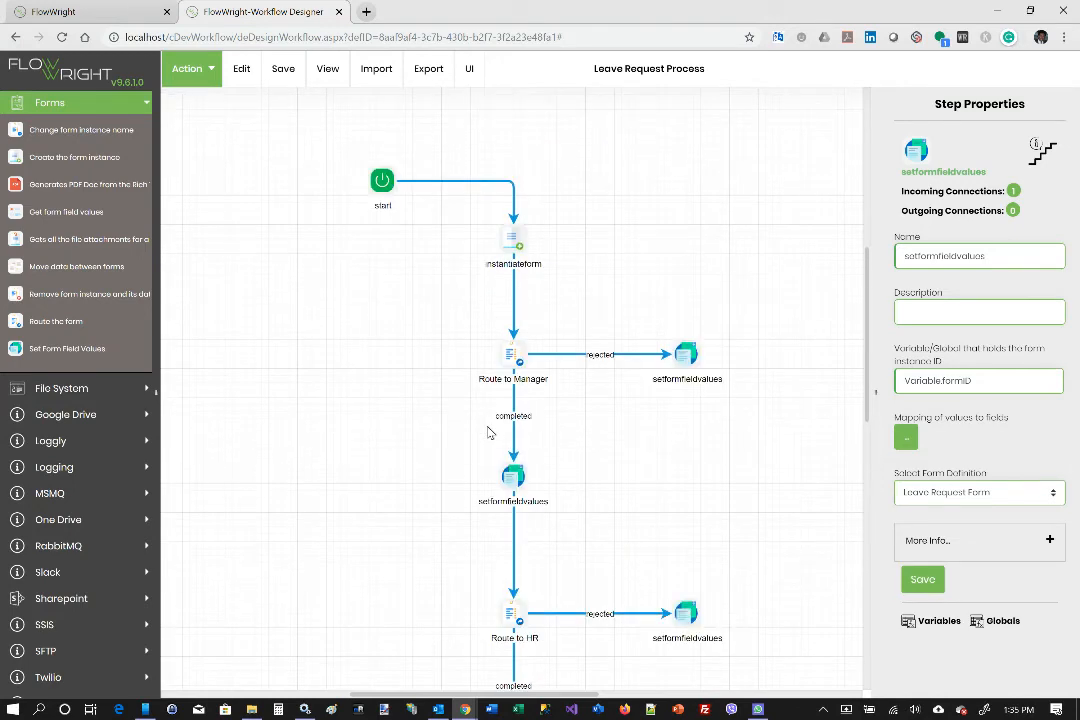
scroll(488, 432, "down", 1)
left_click(283, 68)
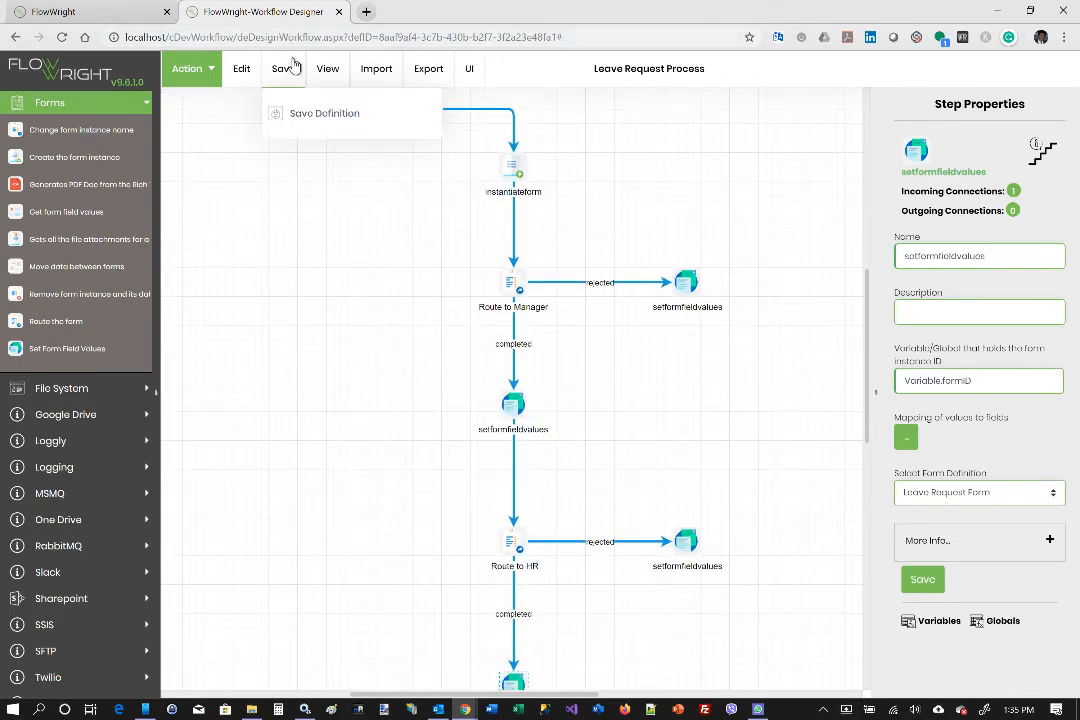
left_click(318, 115)
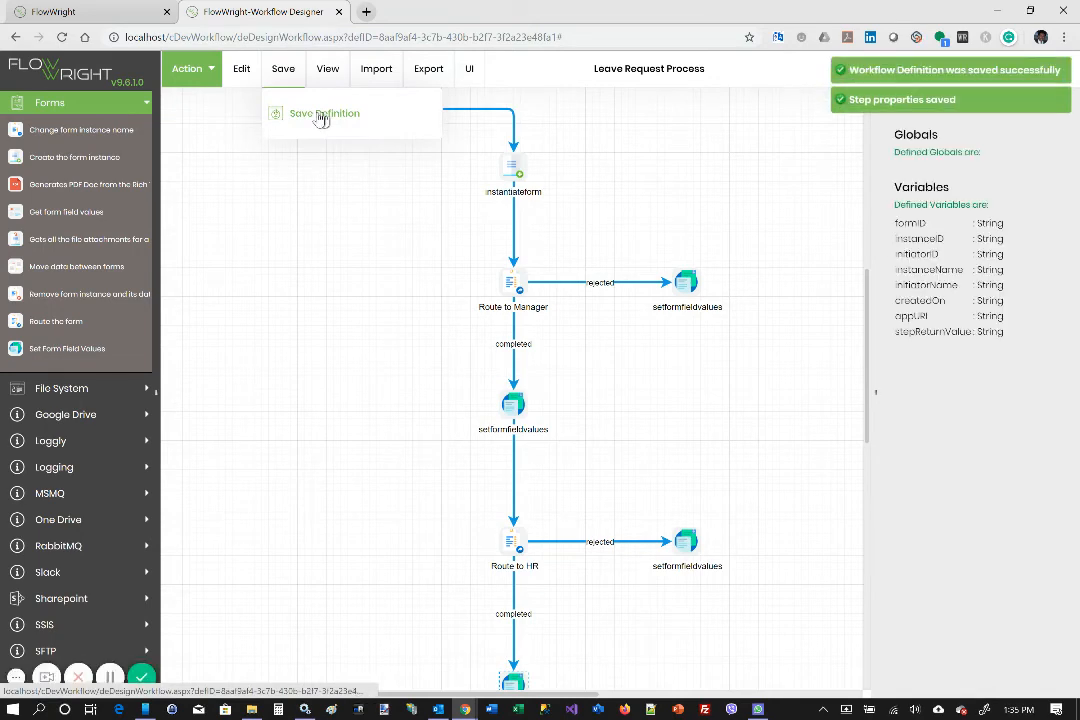
left_click(340, 12)
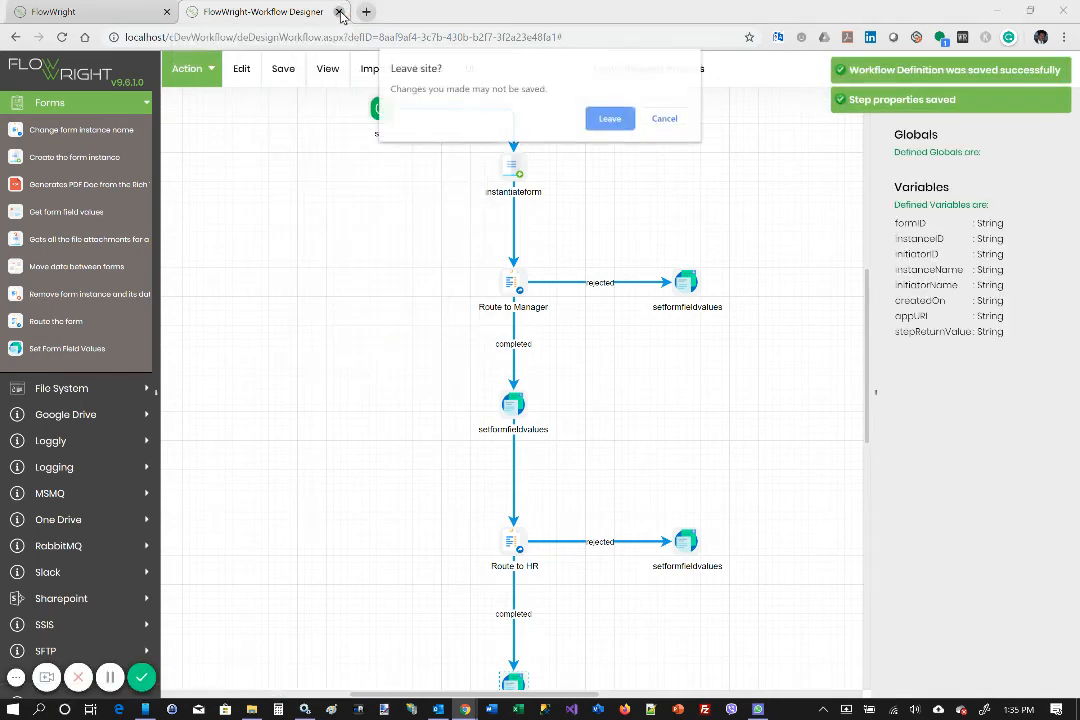
left_click(604, 118)
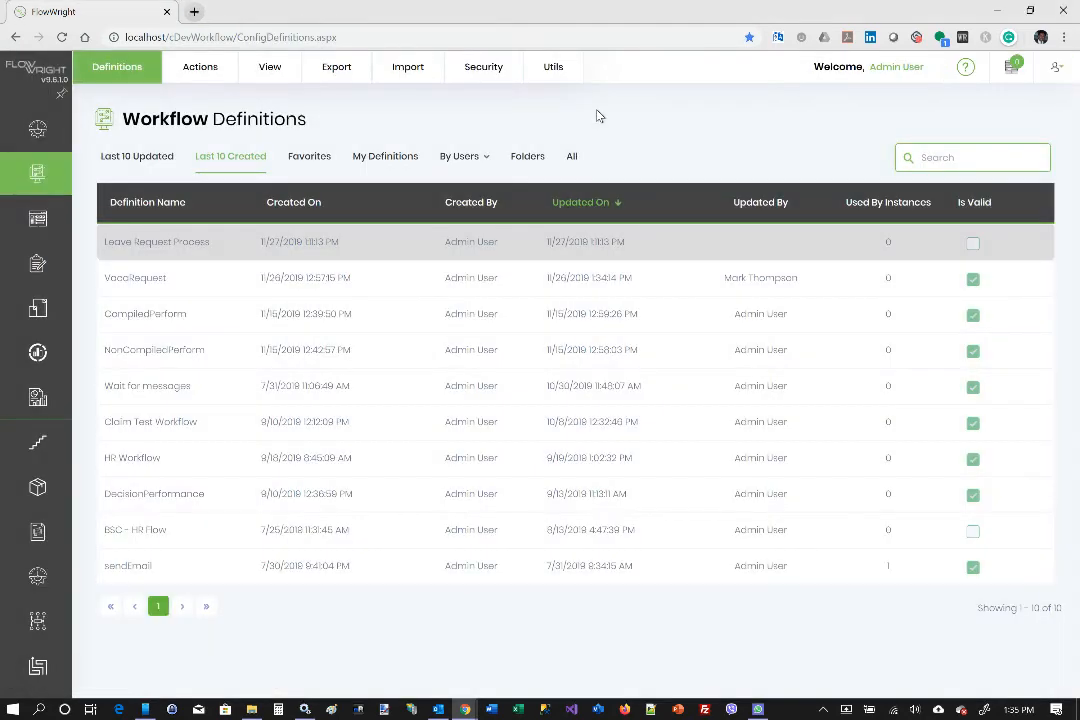
Create an instance of the Leave Request Process definition with a generated instance name and execute it
mouse_move(3, 397)
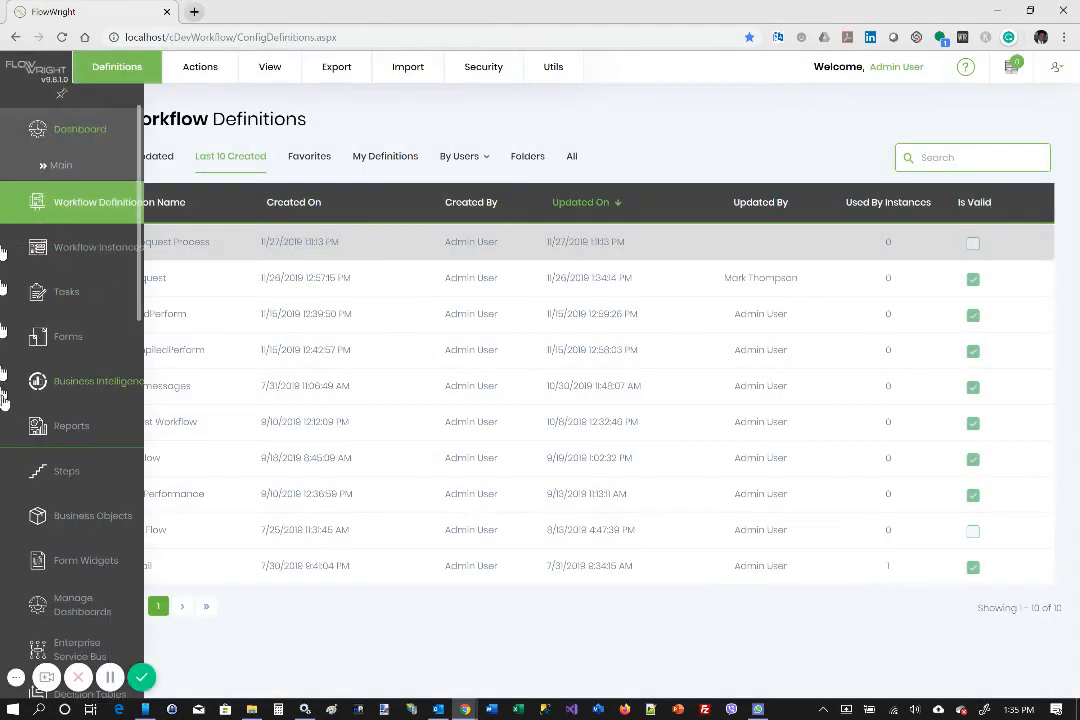
left_click(88, 340)
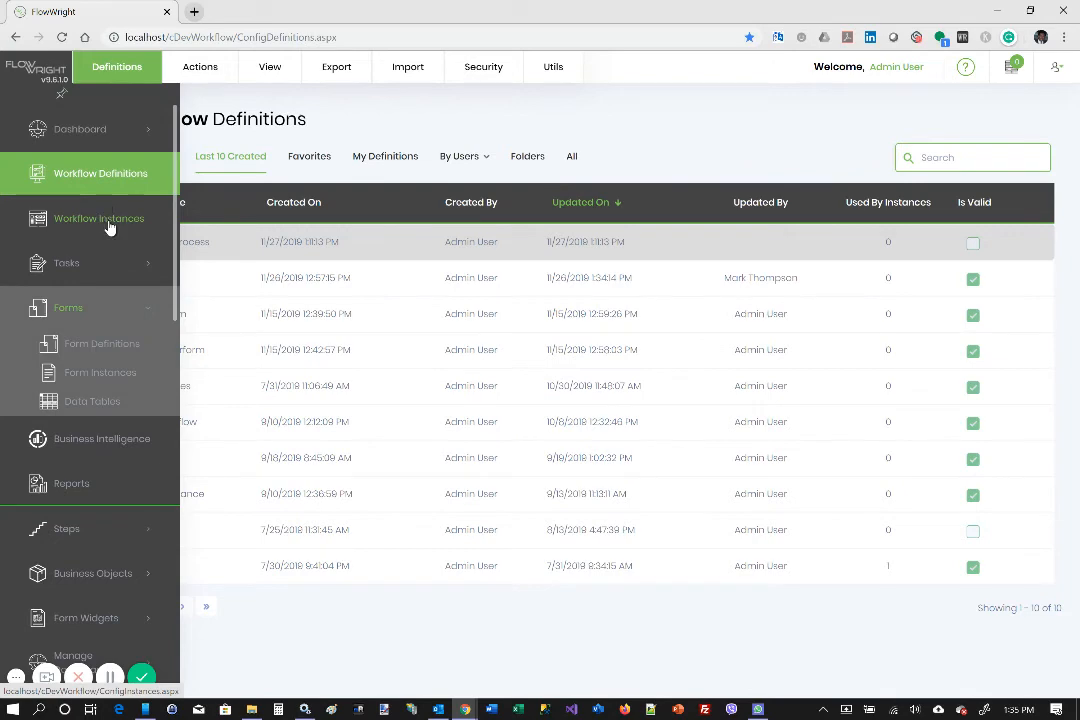
left_click(110, 228)
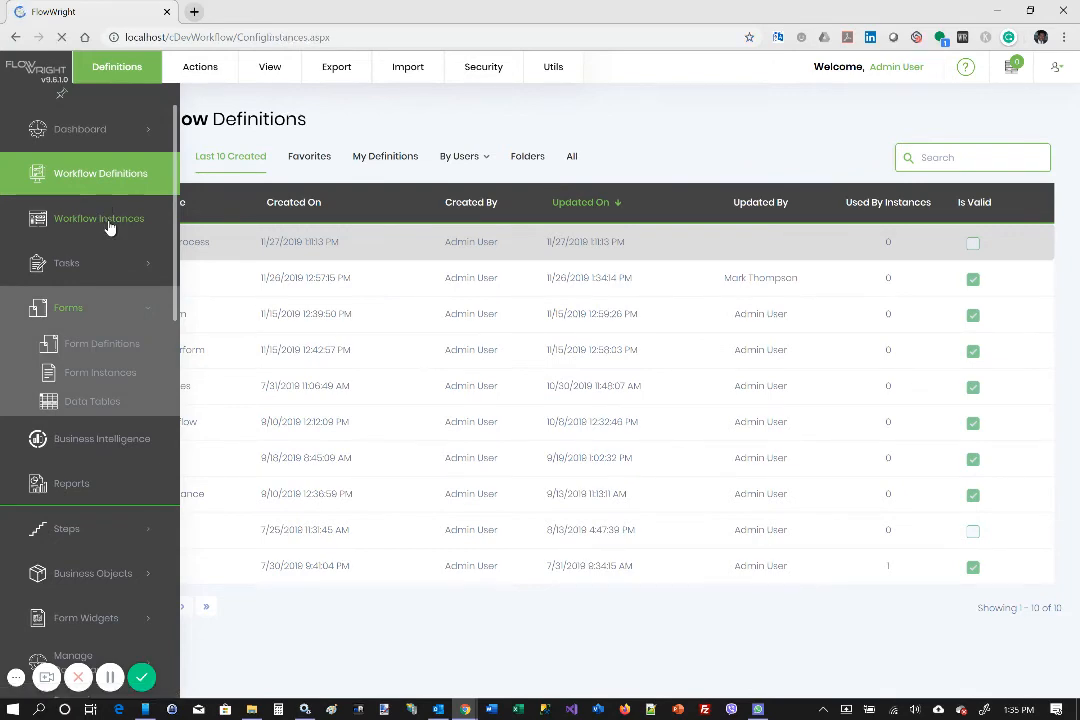
left_click(196, 67)
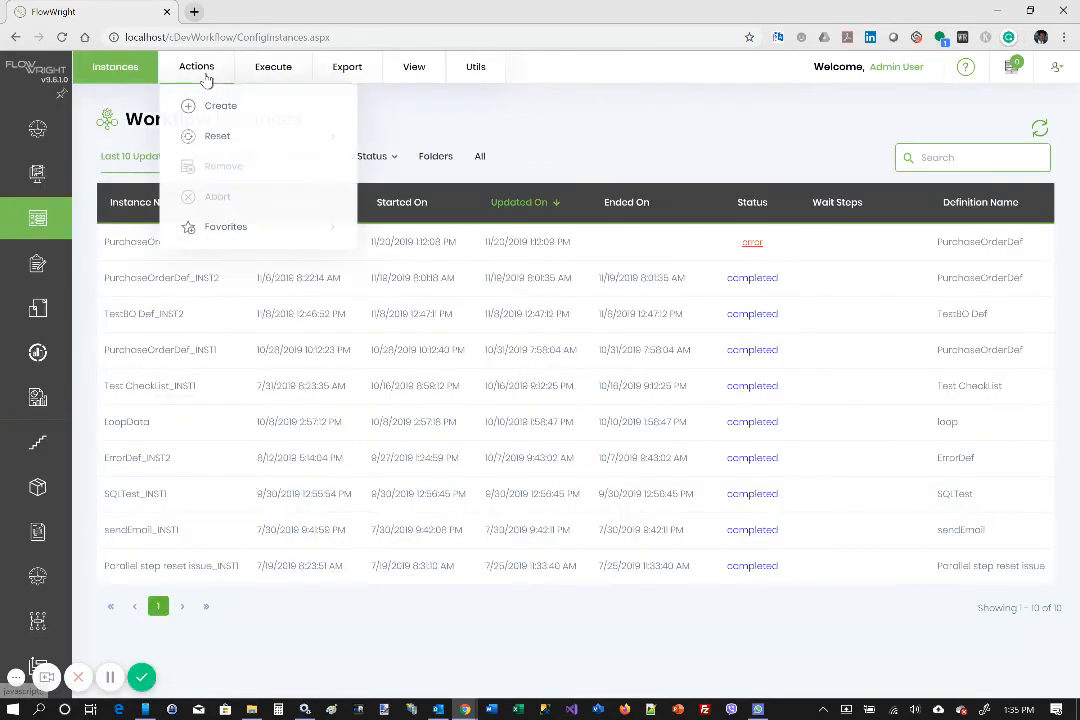
left_click(222, 108)
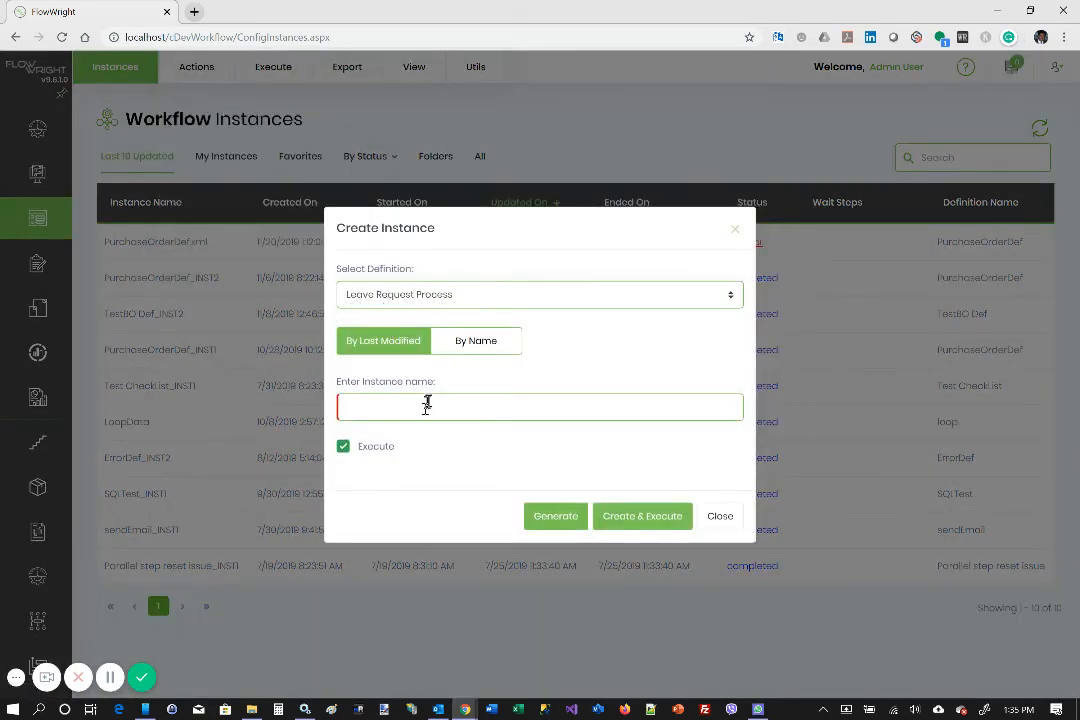
left_click(427, 403)
left_click(553, 517)
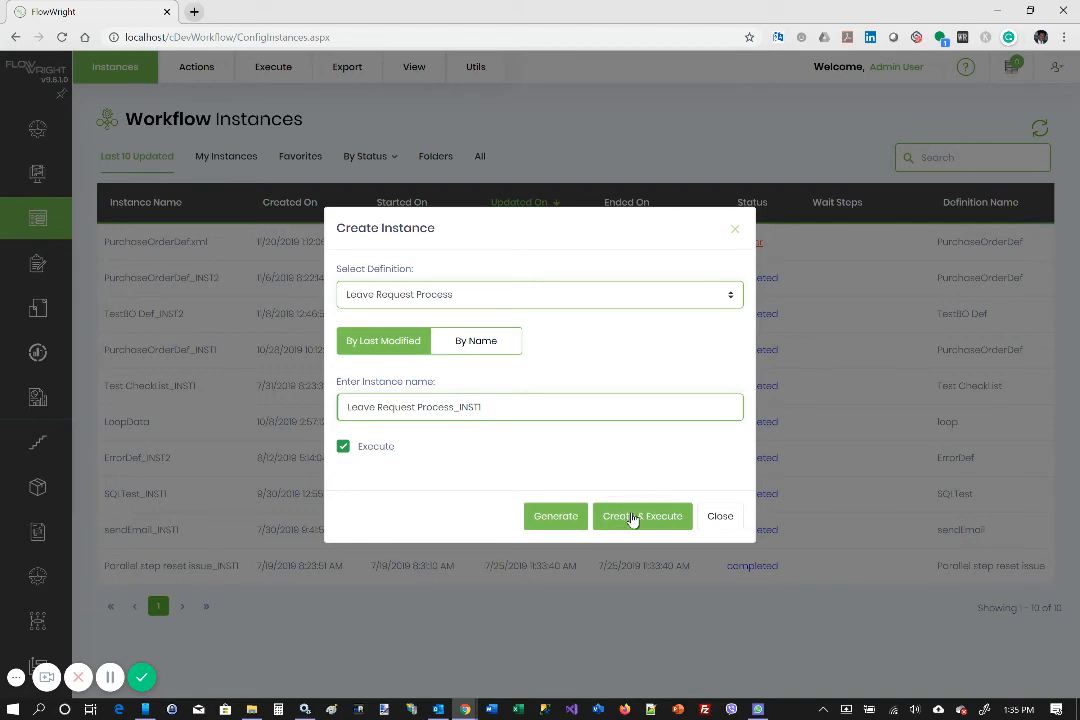
left_click(634, 517)
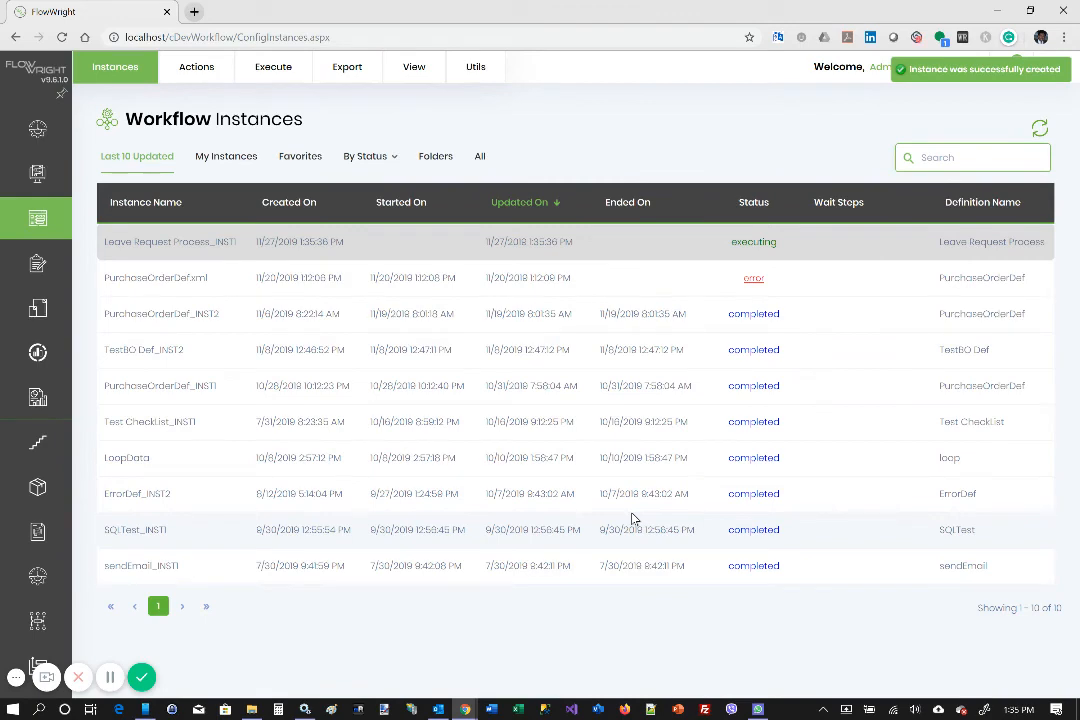
Refresh the workflow instances list and render the new Leave Request Process instance to examine which steps have run
mouse_move(60, 248)
left_click(84, 229)
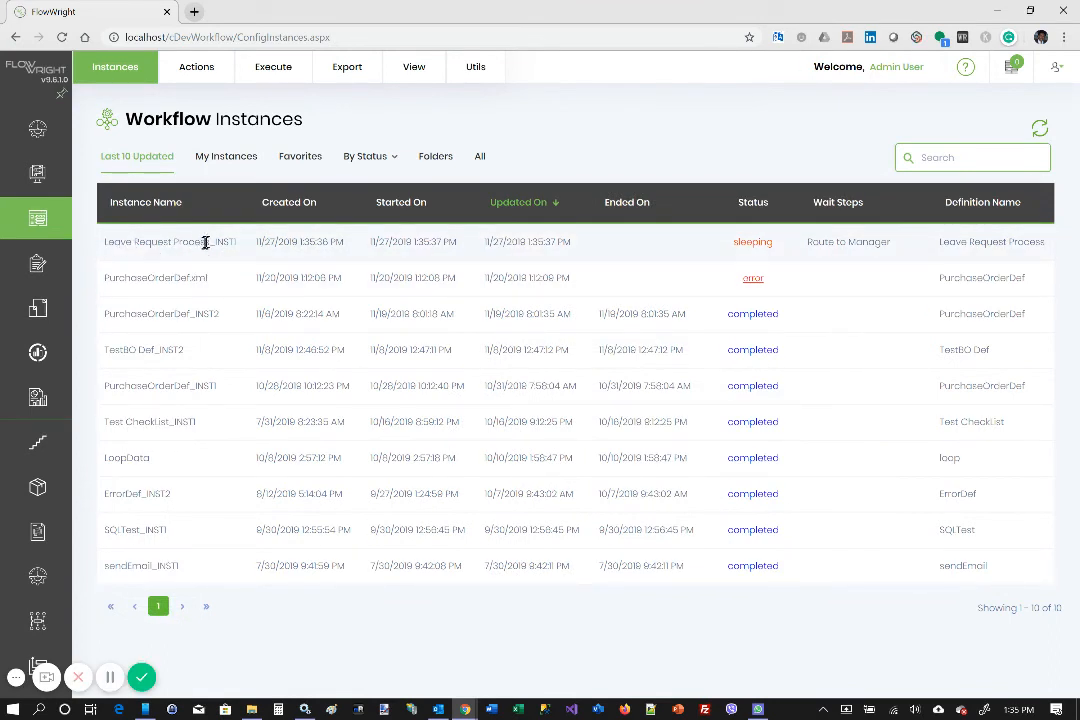
left_click(677, 248)
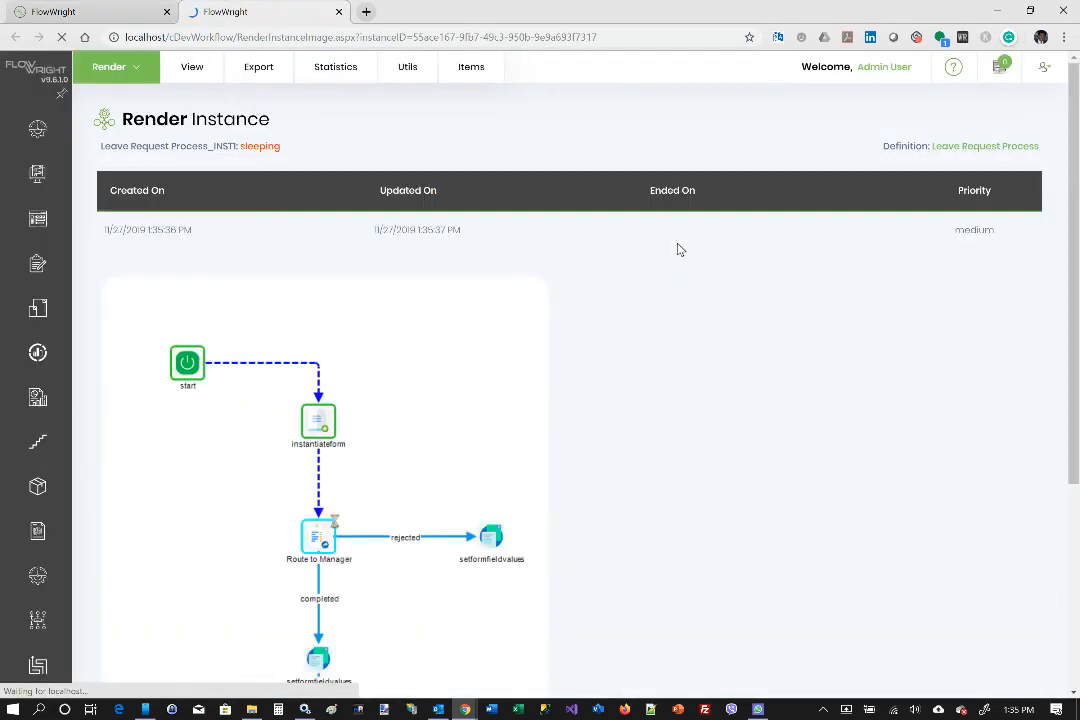
scroll(400, 316, "down", 3)
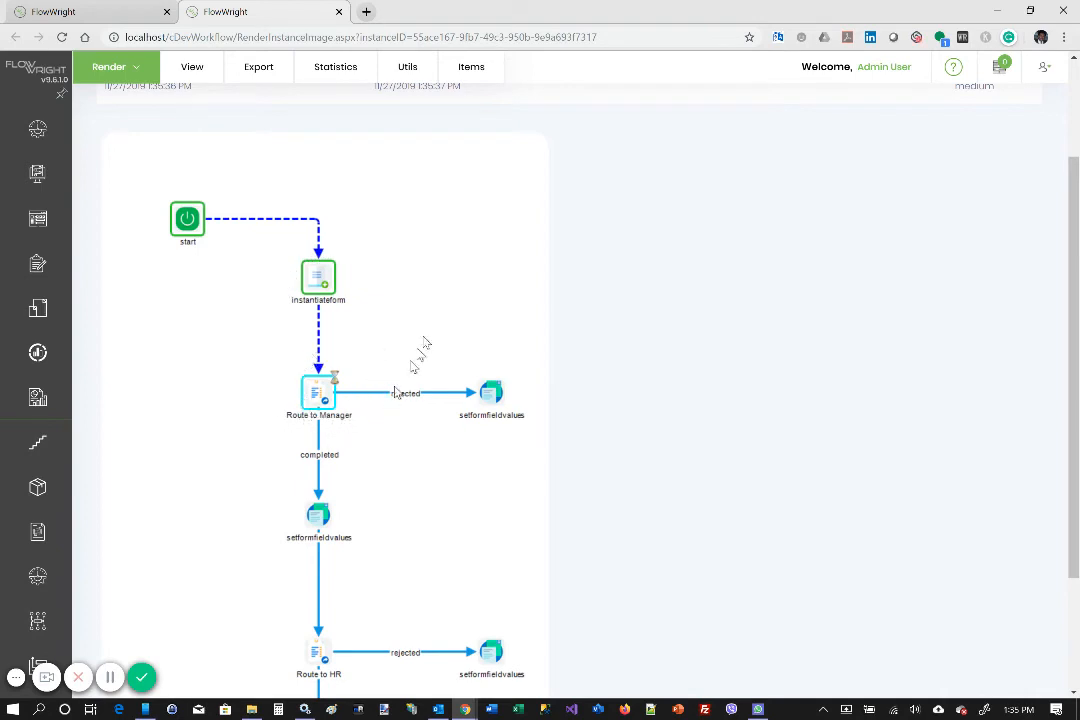
scroll(433, 312, "down", 1)
scroll(435, 311, "down", 2)
scroll(436, 311, "up", 4)
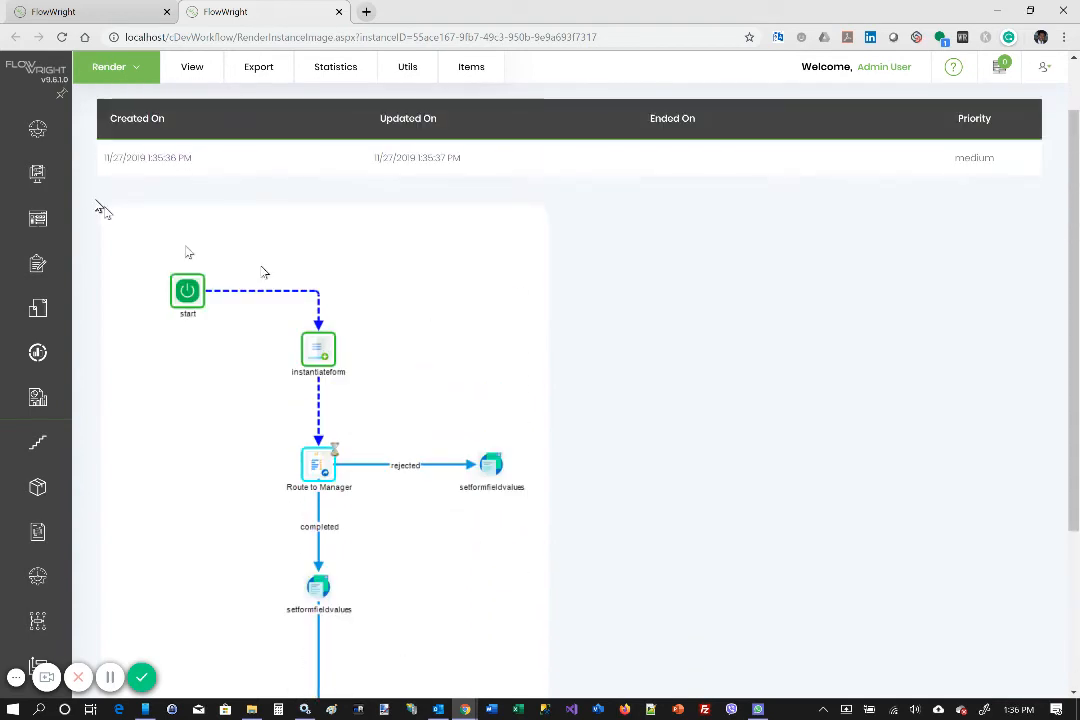
Show the Admin User's uncompleted tasks and open the "Route to Manager for approval" task
mouse_move(50, 240)
left_click(70, 266)
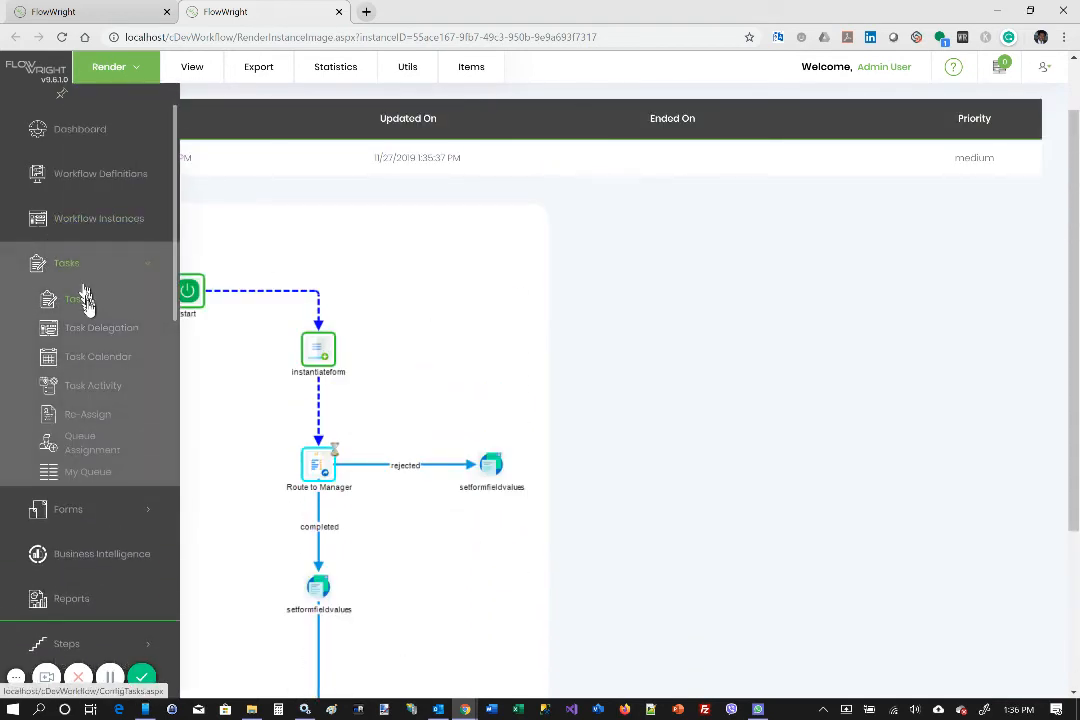
left_click(88, 308)
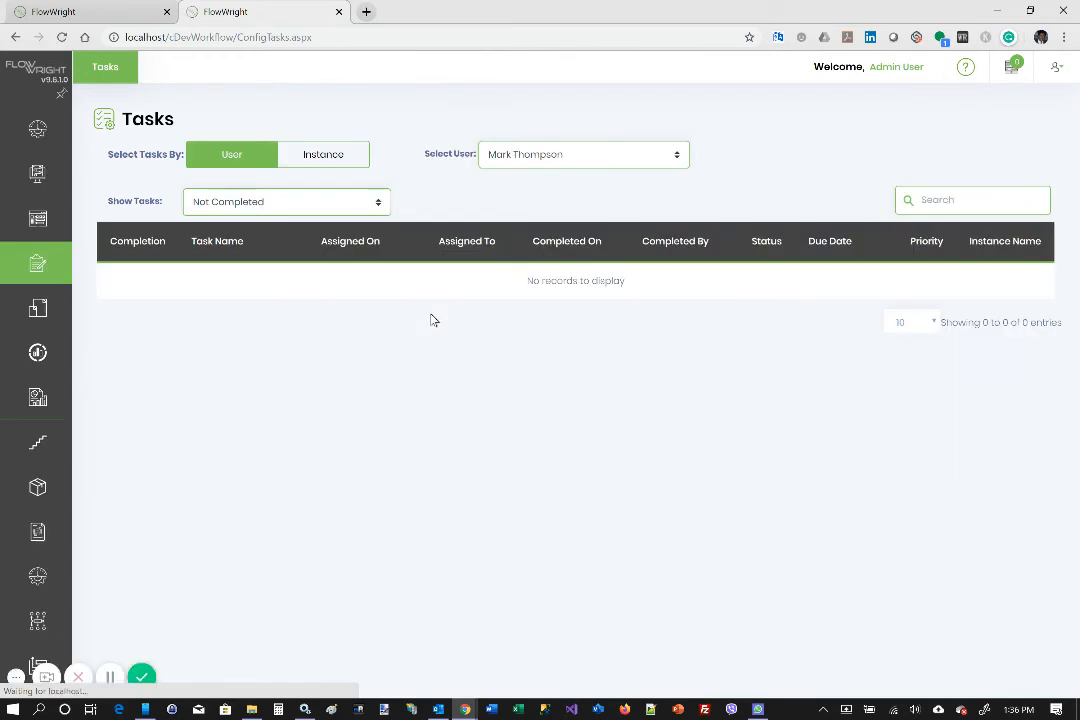
left_click(545, 158)
left_click(540, 203)
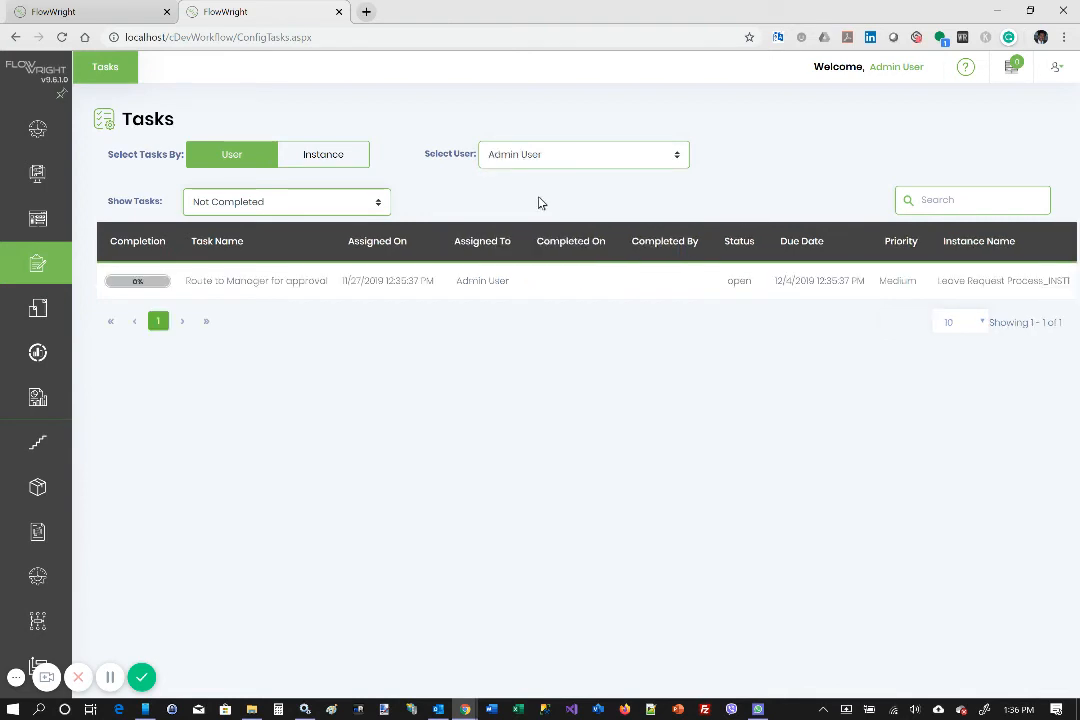
left_click(267, 282)
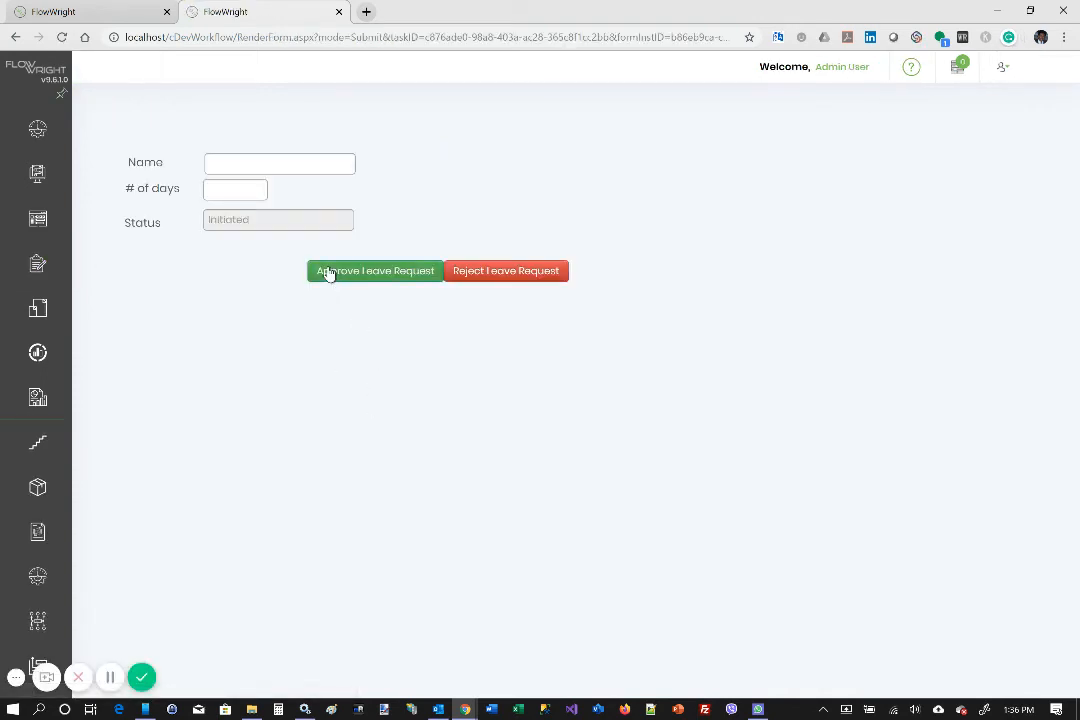
Fill in the requester's name, set the number of days to 45, and approve the leave request
left_click(255, 162)
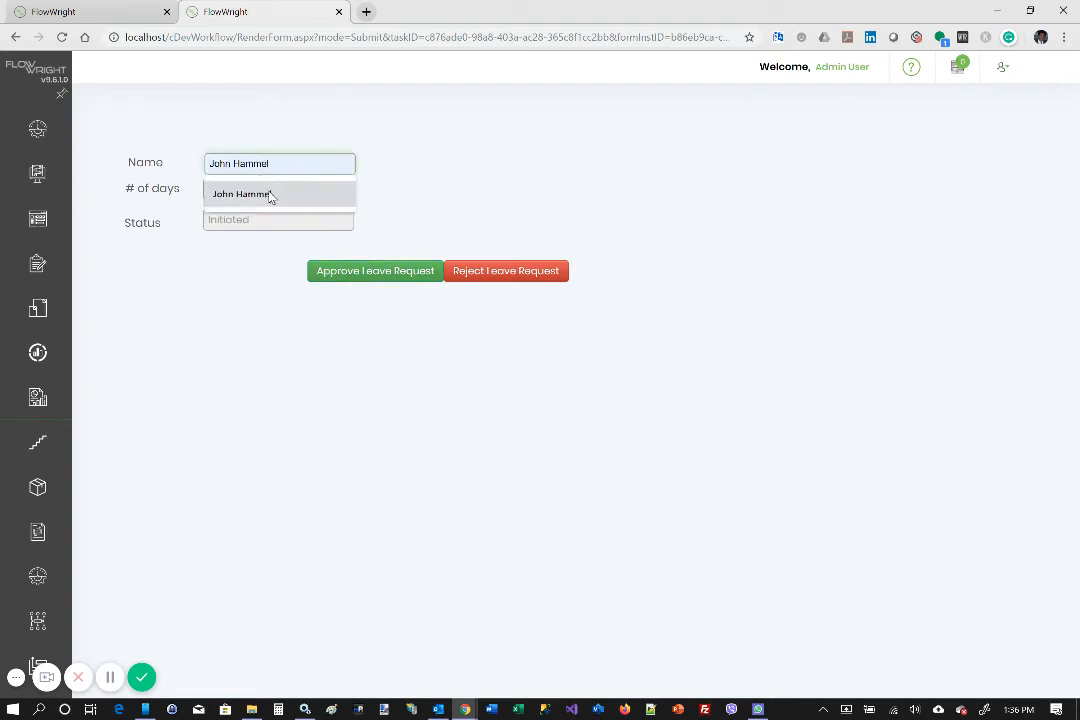
left_click(255, 194)
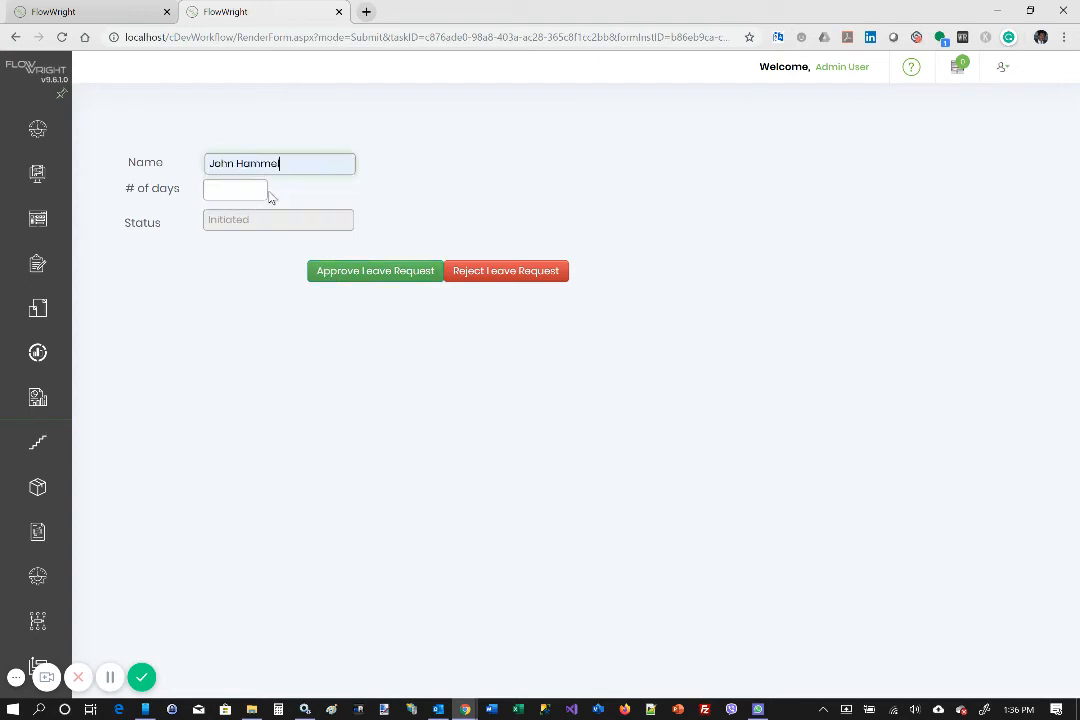
left_click(239, 188)
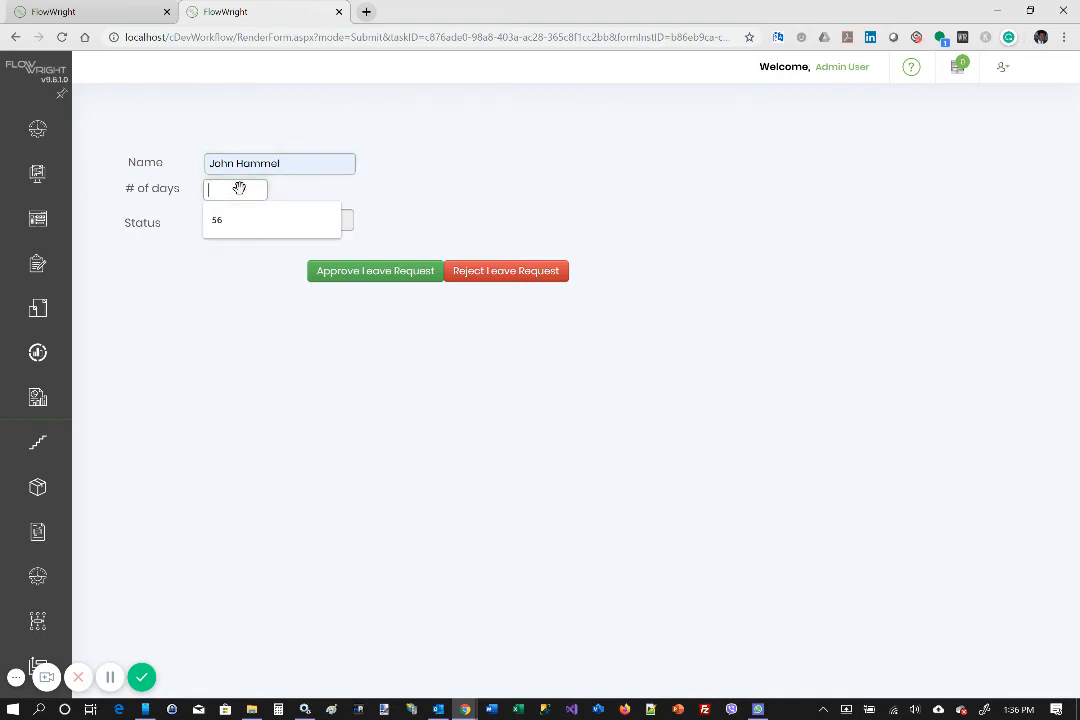
type("45")
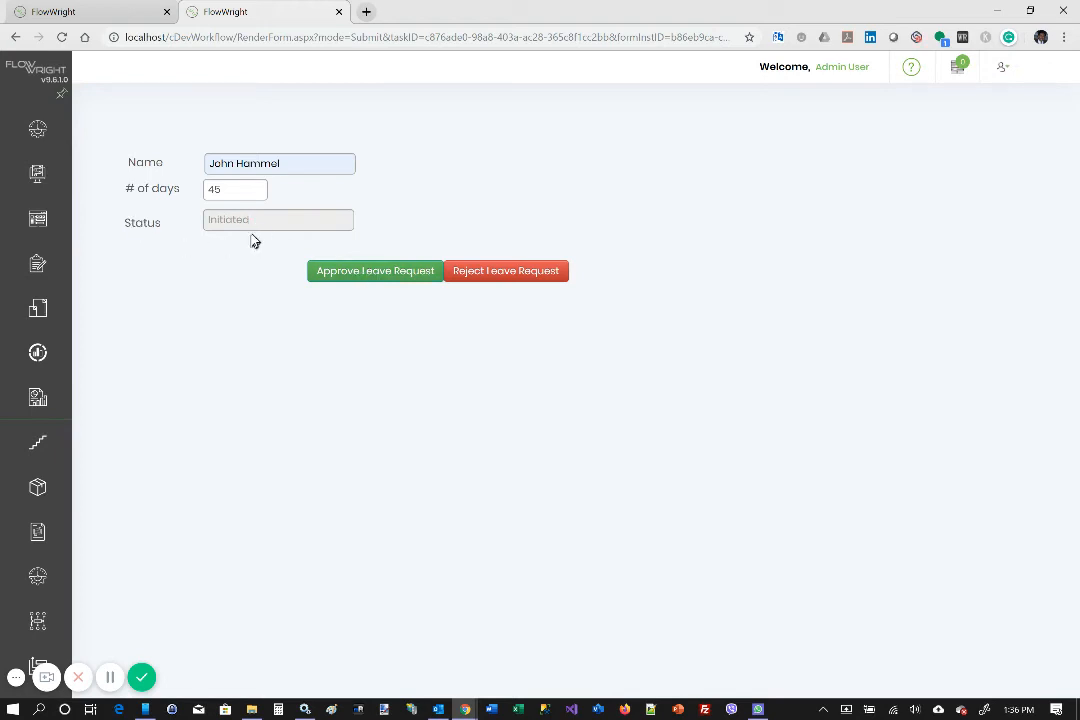
left_click(357, 274)
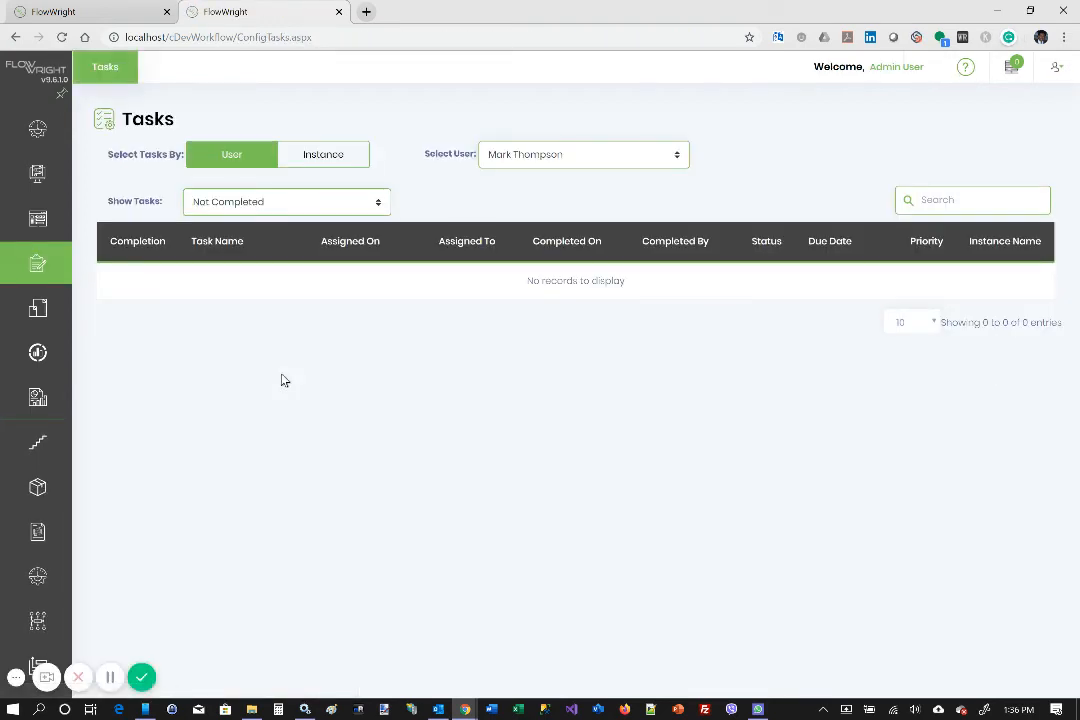
Render the newest Leave Request Form instance to check its Status field, and close the rendered form
mouse_move(63, 275)
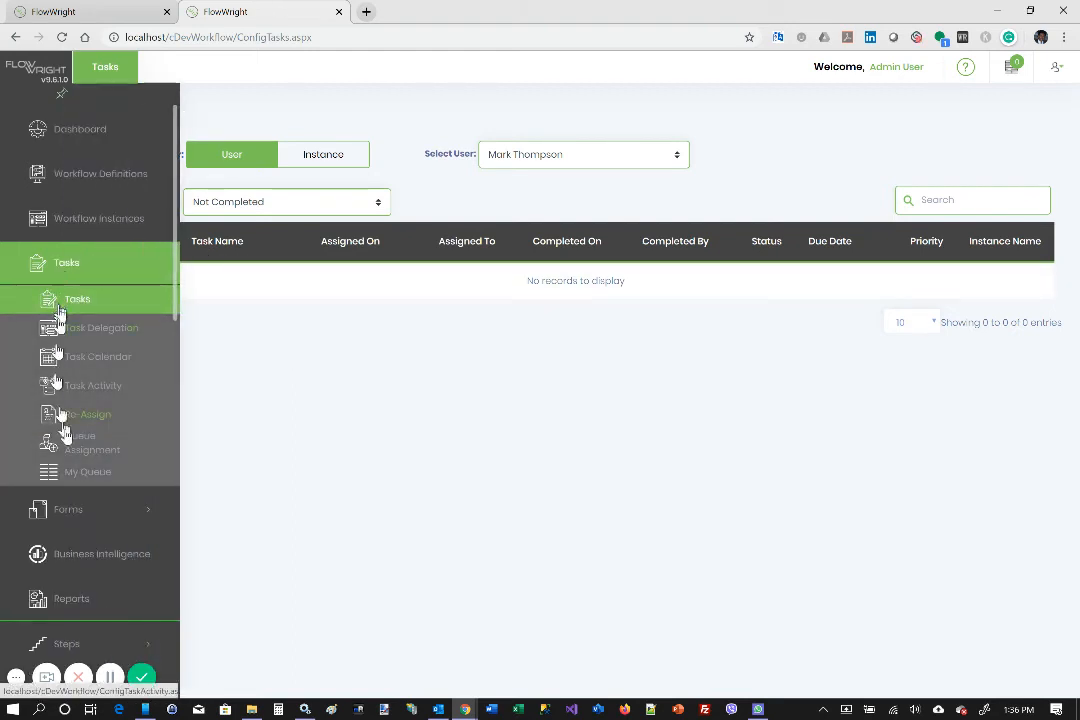
left_click(85, 509)
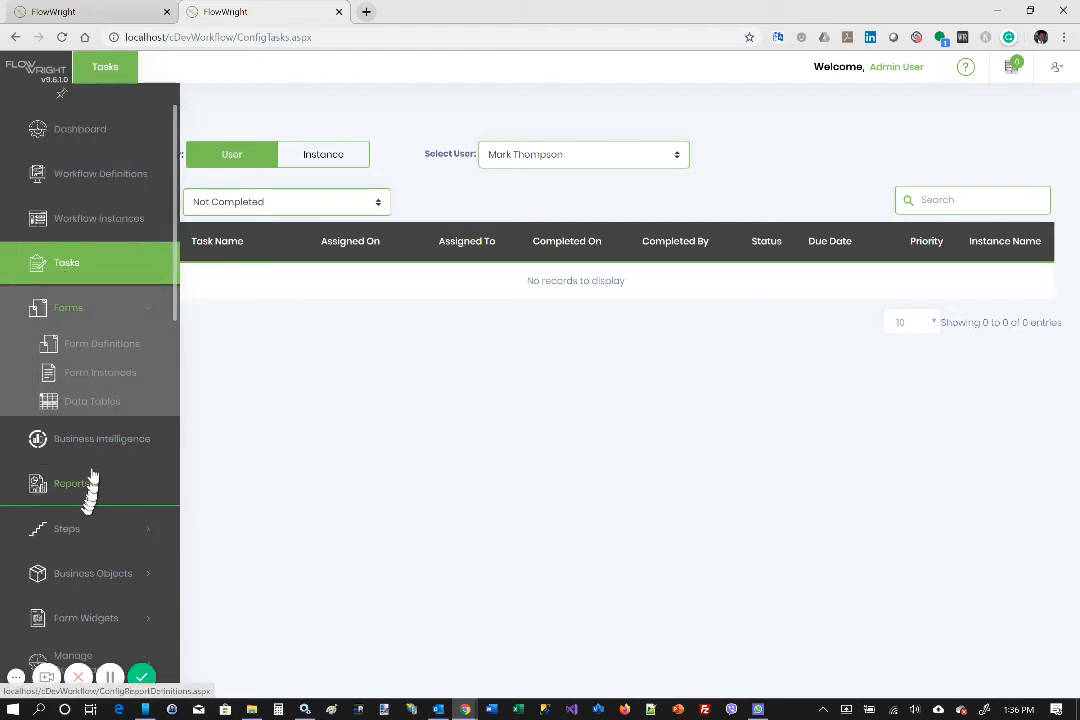
left_click(97, 370)
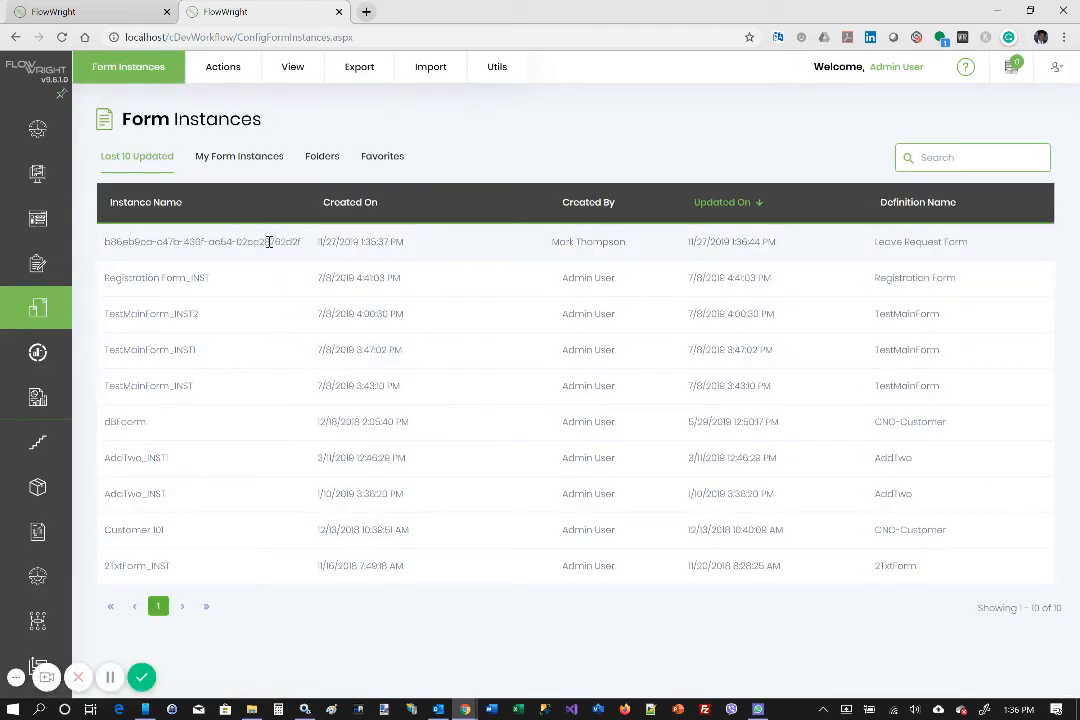
left_click(268, 242)
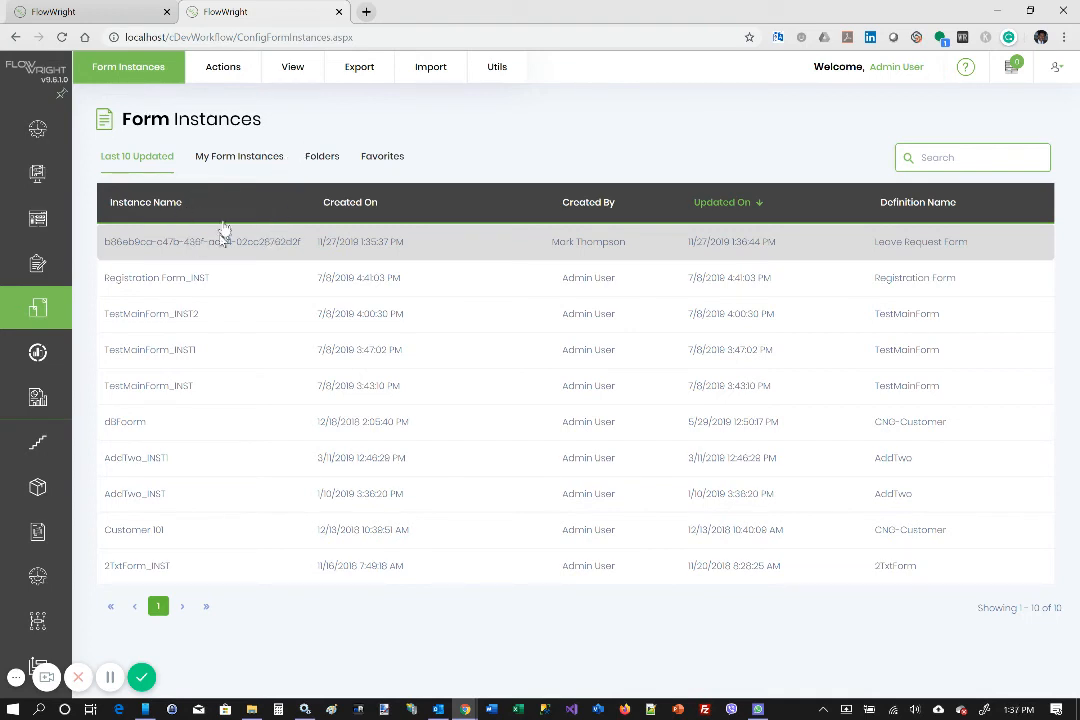
mouse_move(302, 72)
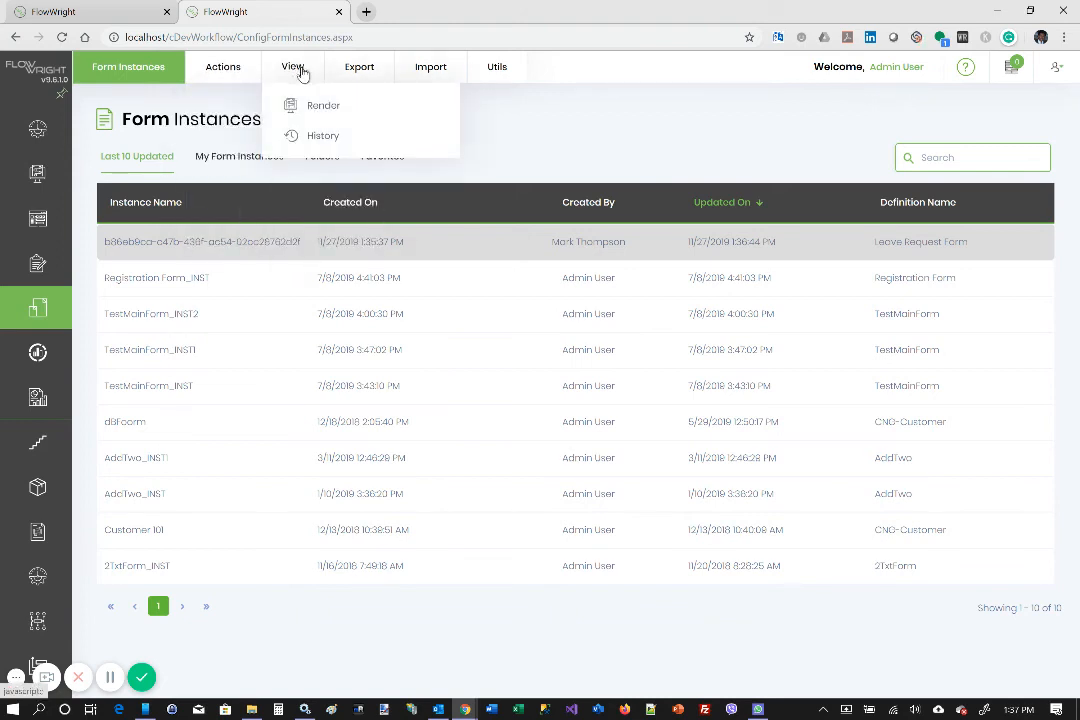
mouse_move(223, 68)
left_click(295, 107)
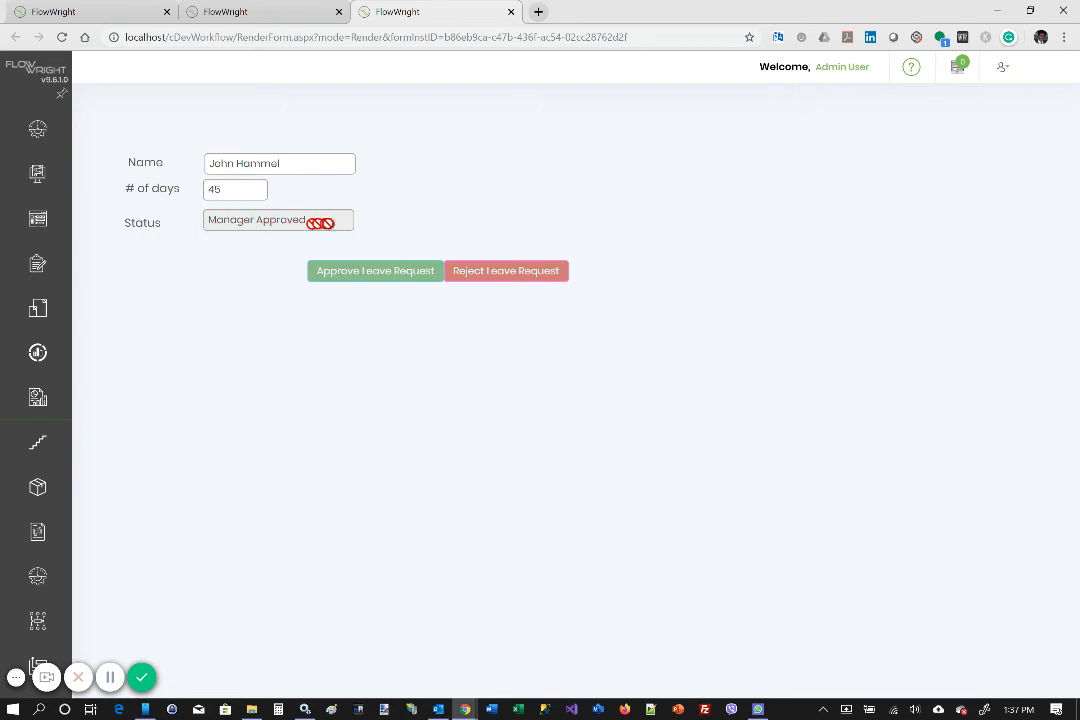
left_click(511, 14)
Open the Admin User's uncompleted "Route to HR for approval" task and reject the leave request
mouse_move(12, 175)
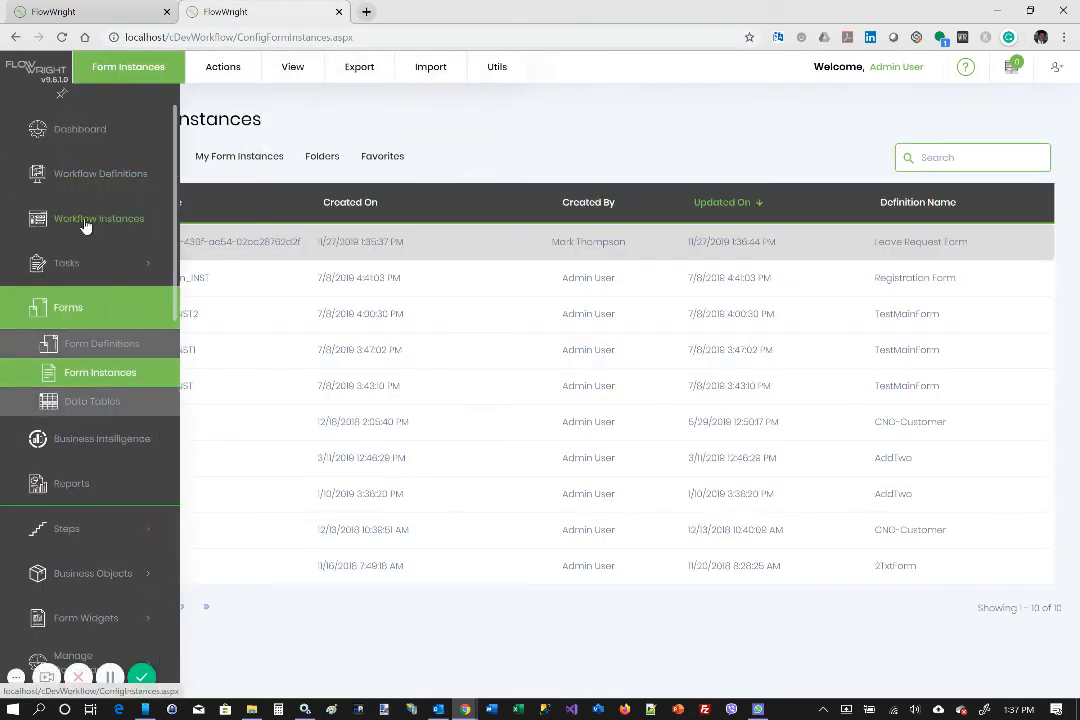
left_click(88, 277)
left_click(90, 298)
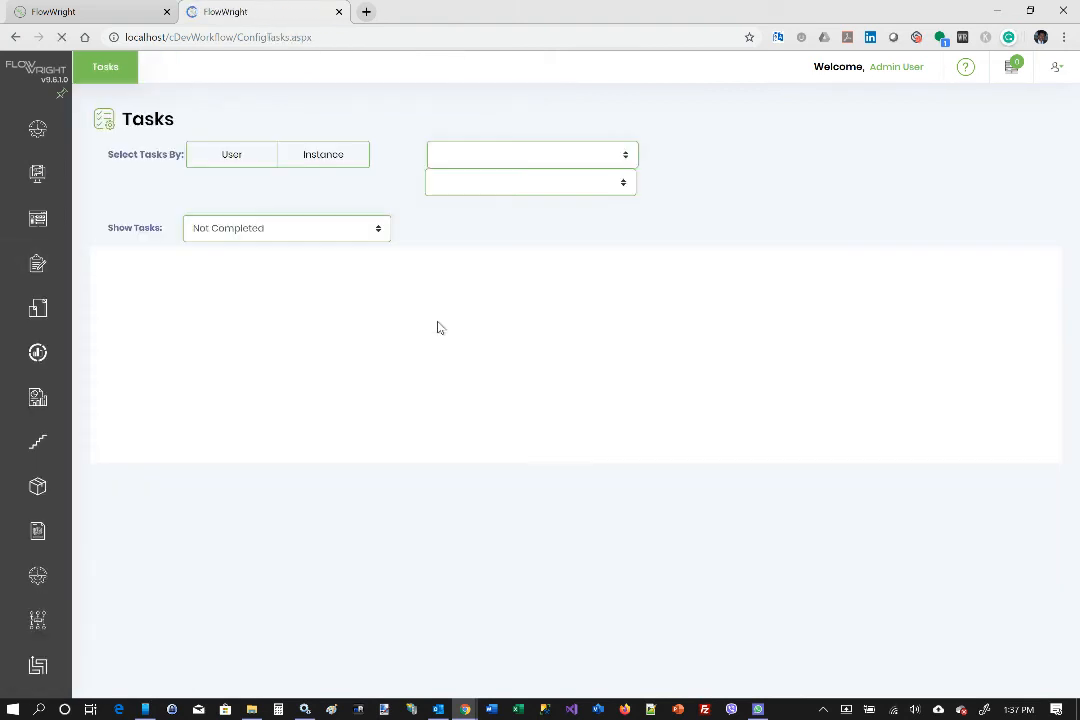
left_click(538, 155)
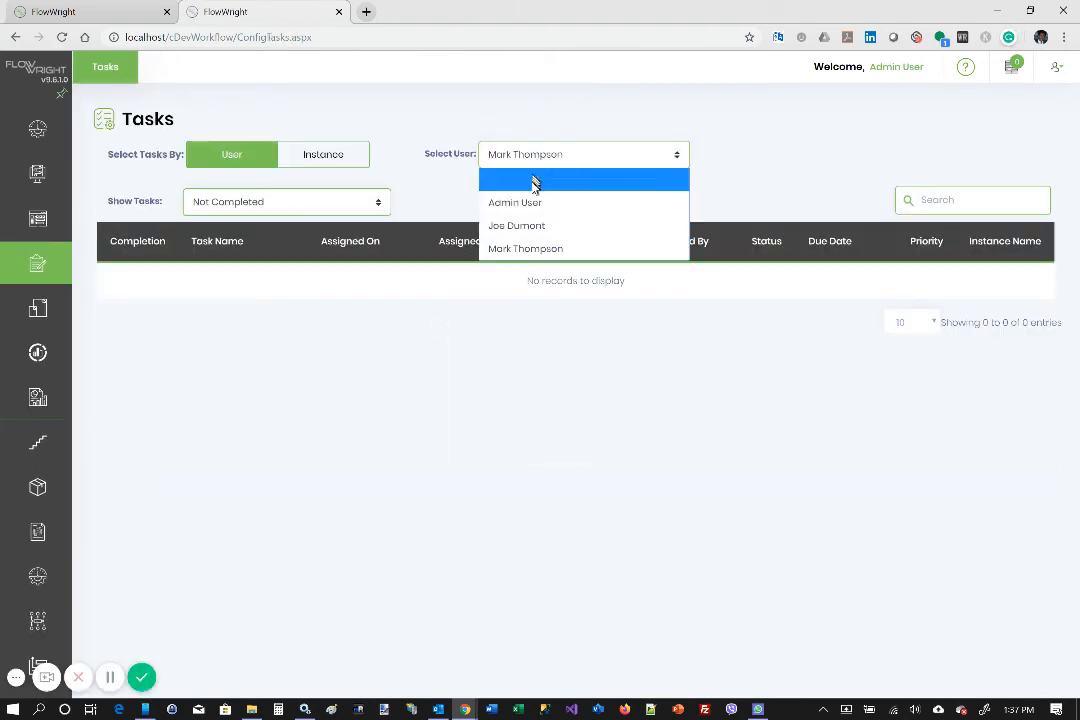
left_click(536, 202)
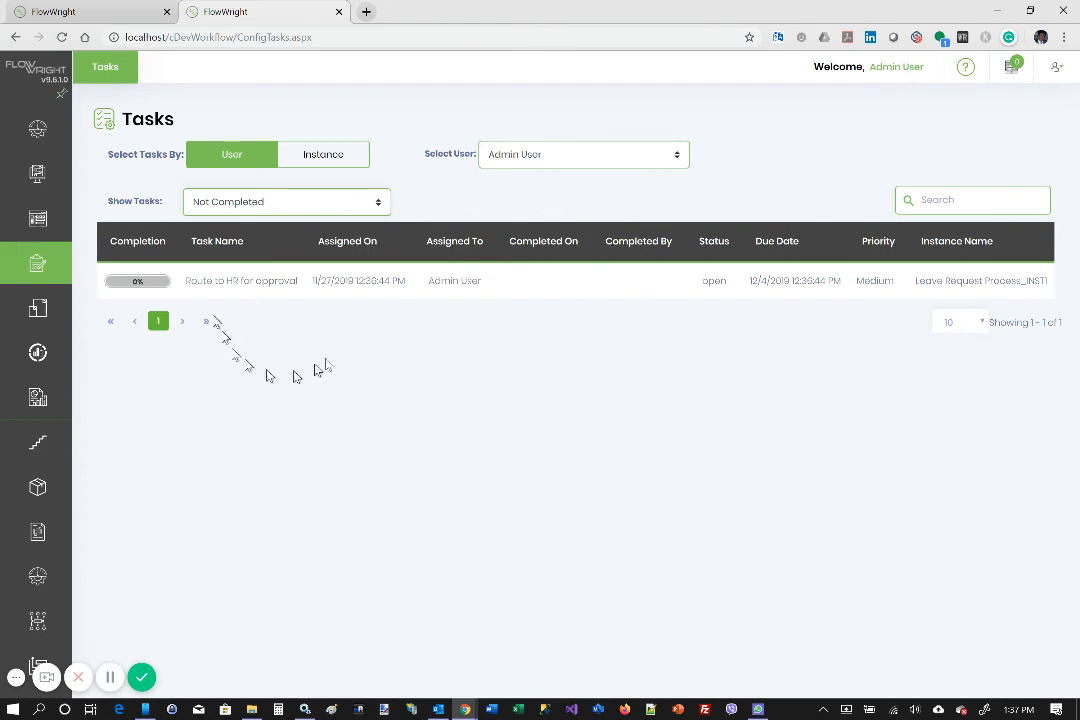
left_click(303, 282)
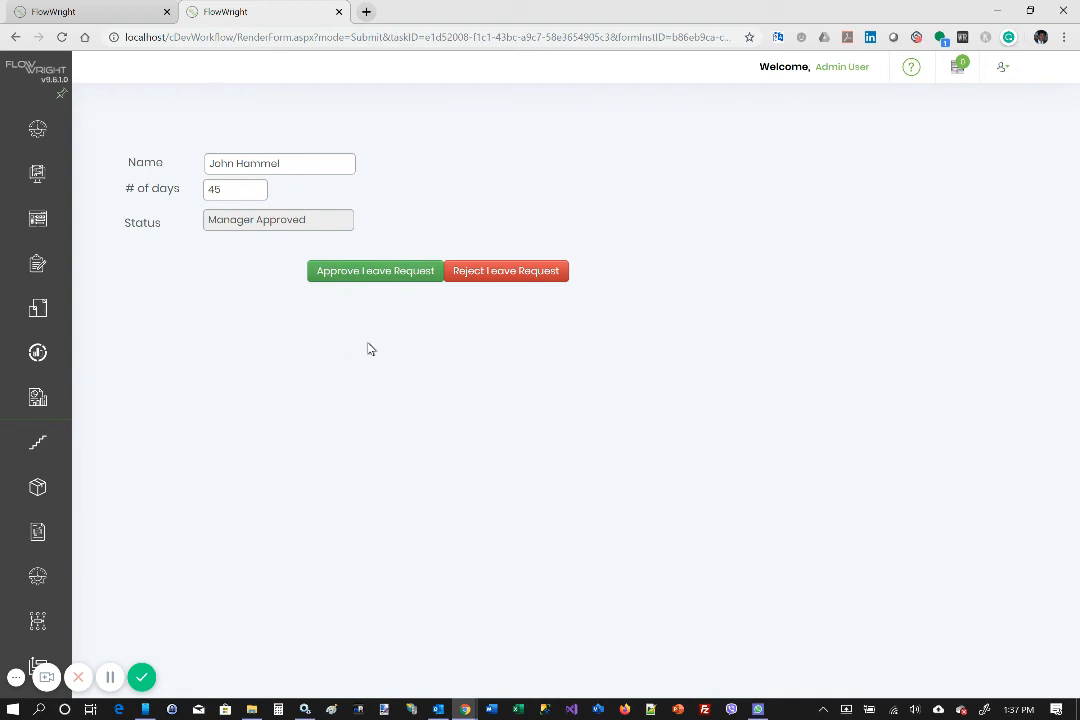
left_click(507, 273)
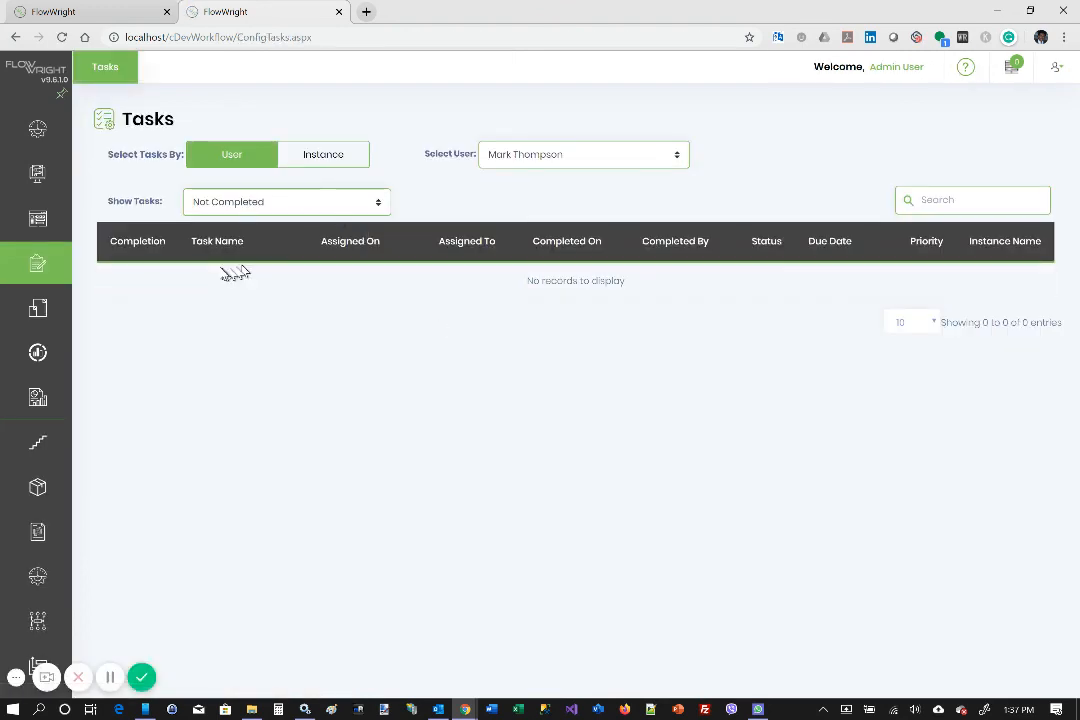
Render the Leave Request Form instance again to check its status after the HR decision
mouse_move(62, 290)
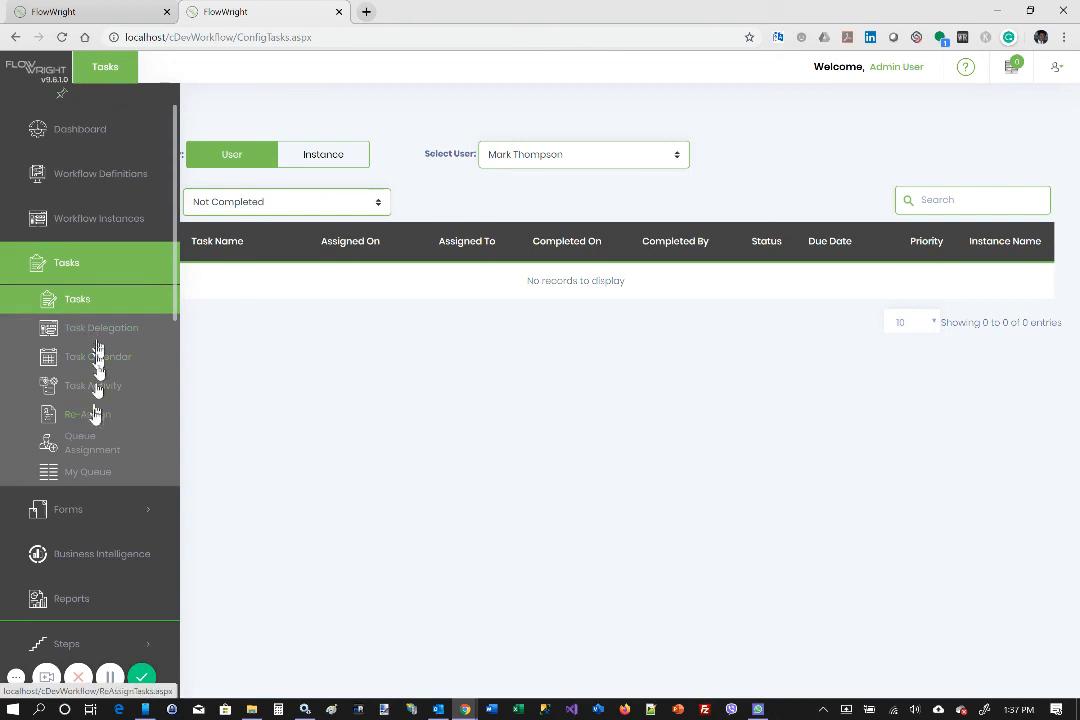
left_click(88, 511)
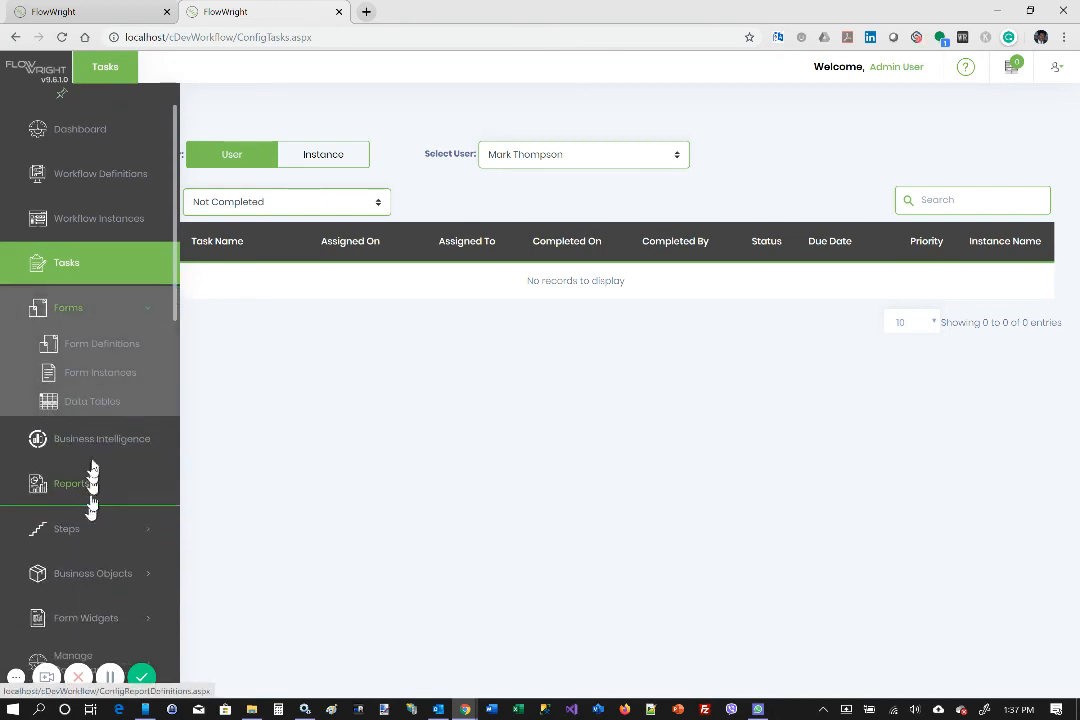
left_click(101, 376)
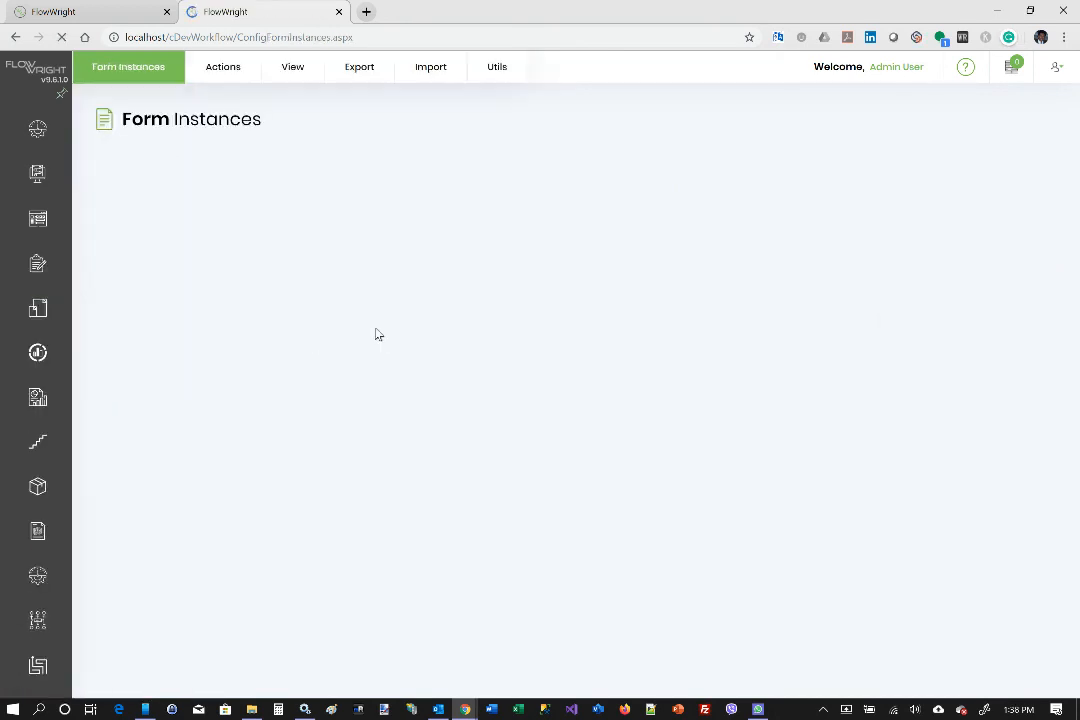
left_click(285, 252)
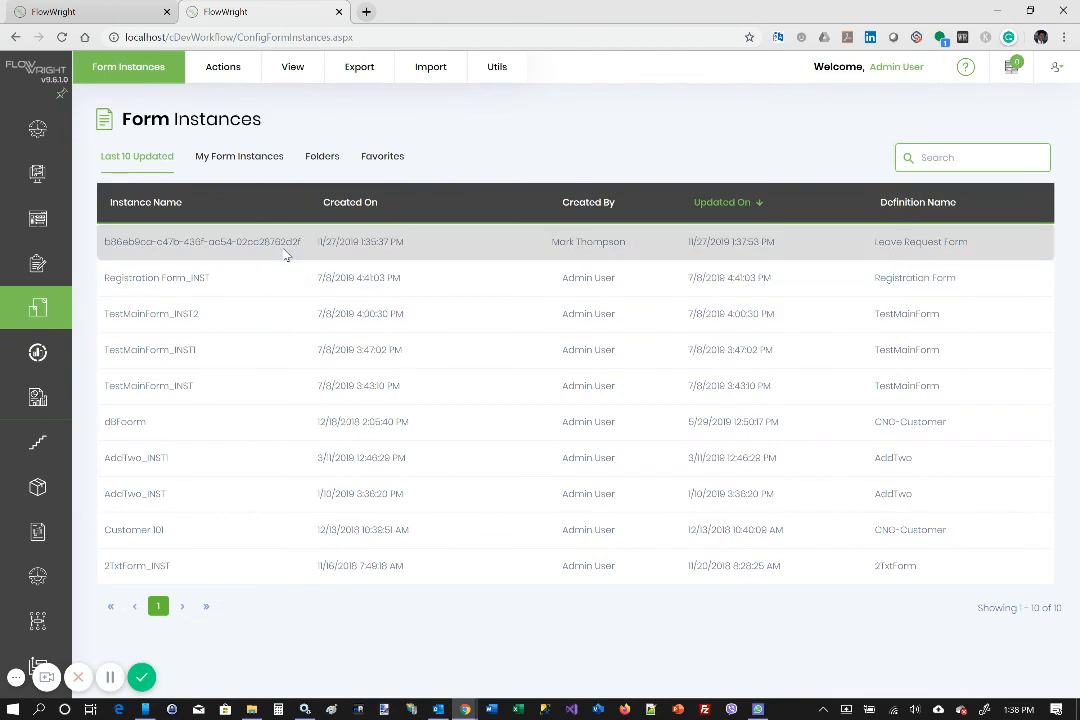
left_click(310, 78)
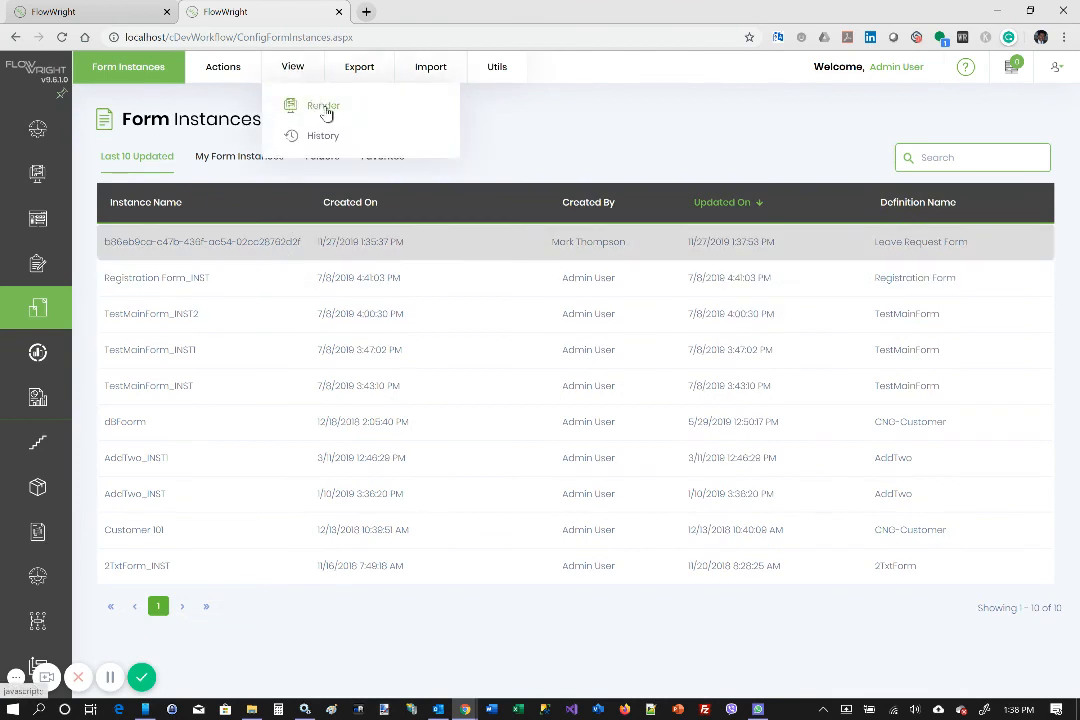
left_click(324, 107)
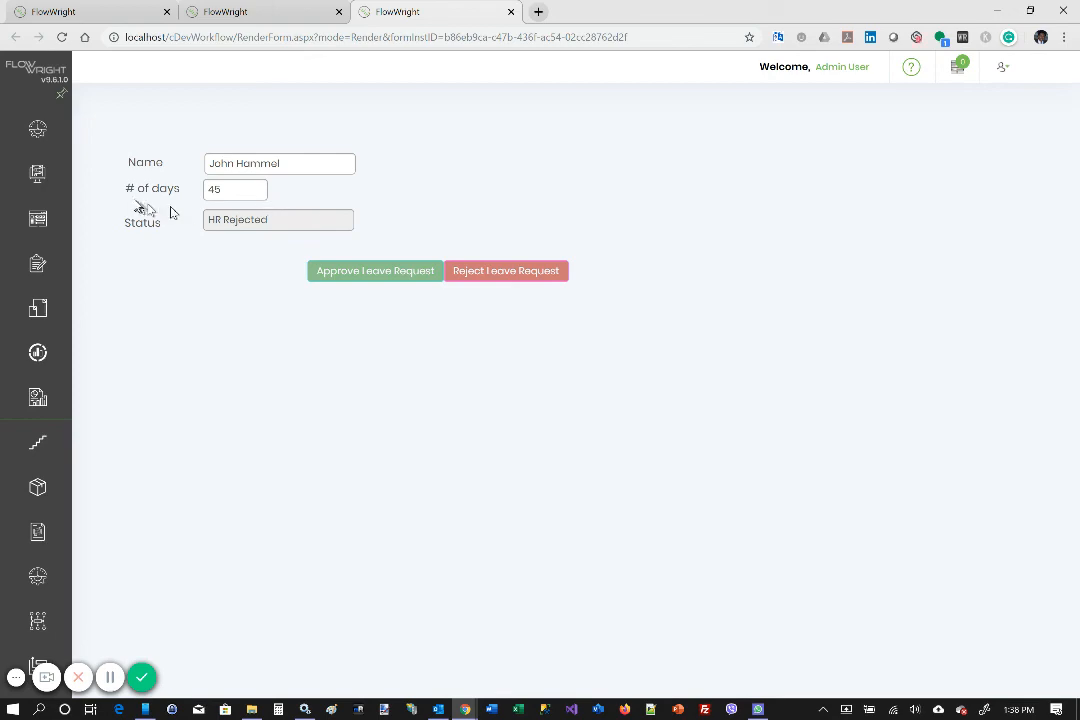
Render the Leave Request Process_INST1 workflow instance and examine the path taken through the manager and HR steps
mouse_move(53, 169)
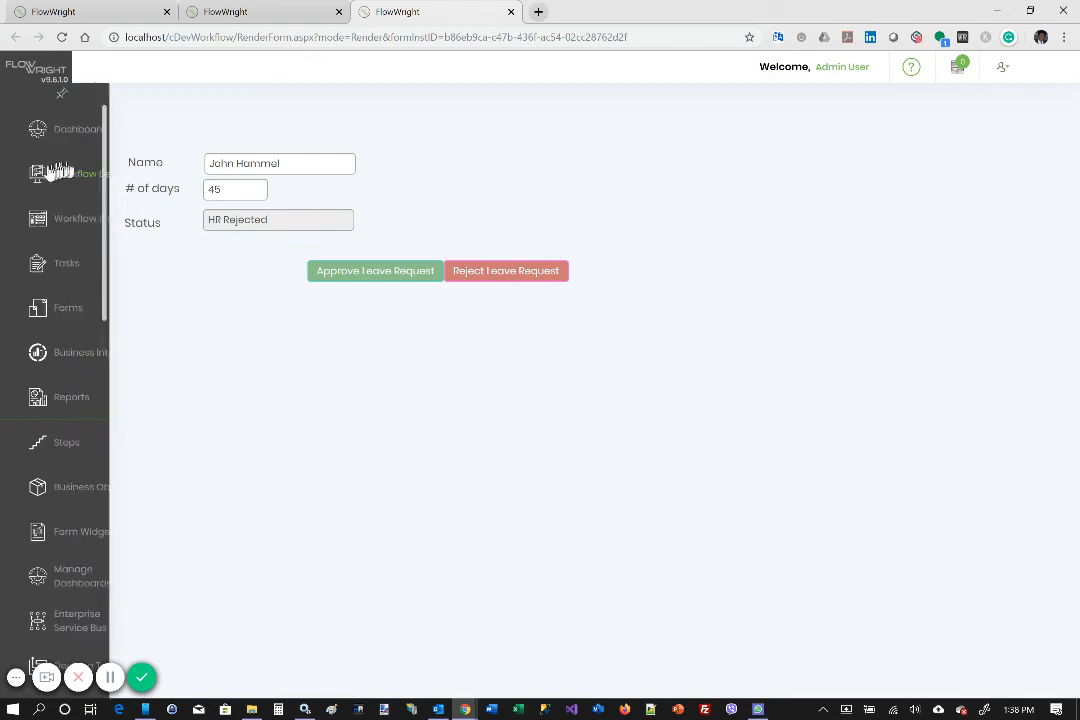
left_click(80, 220)
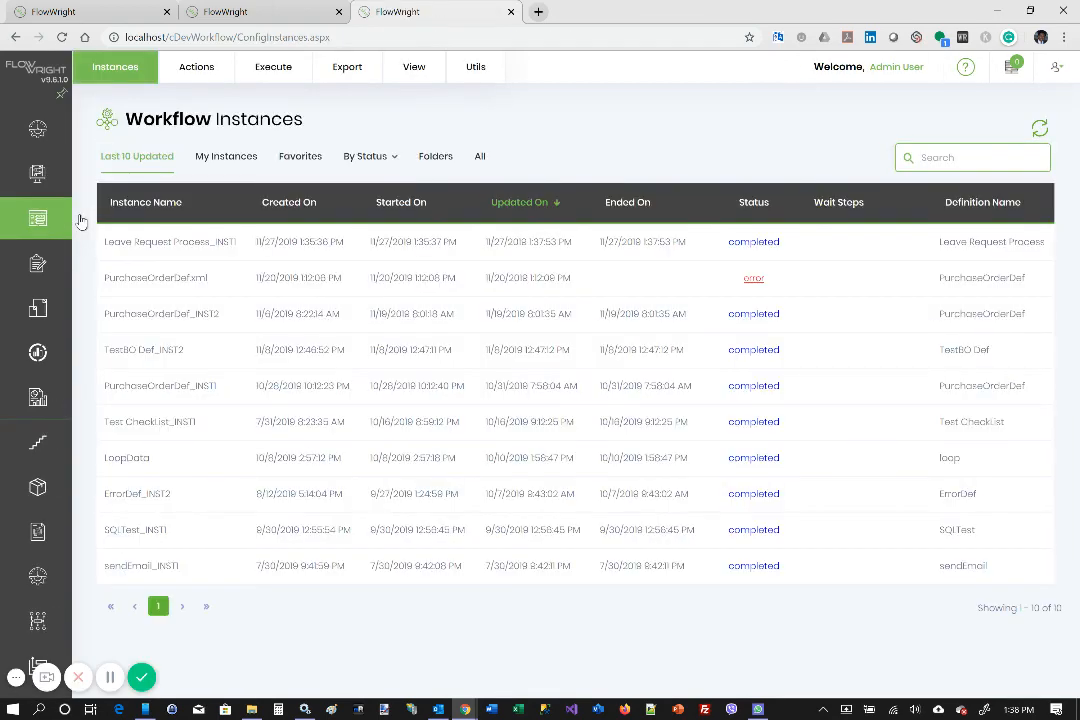
left_click(207, 247)
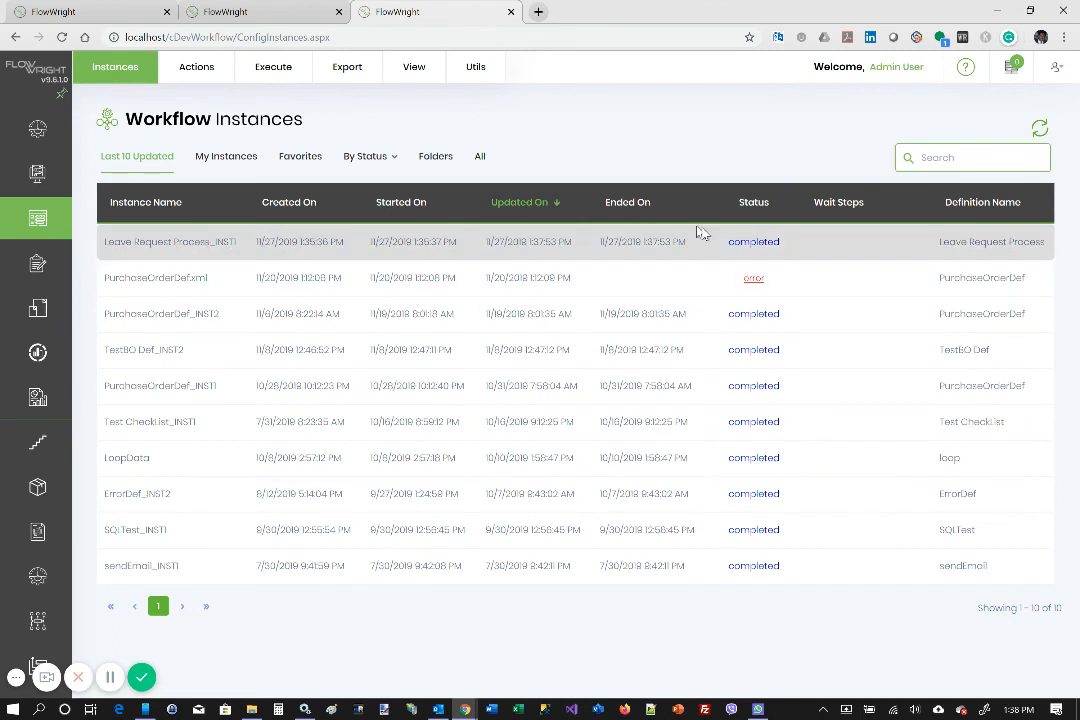
left_click(262, 72)
left_click(414, 68)
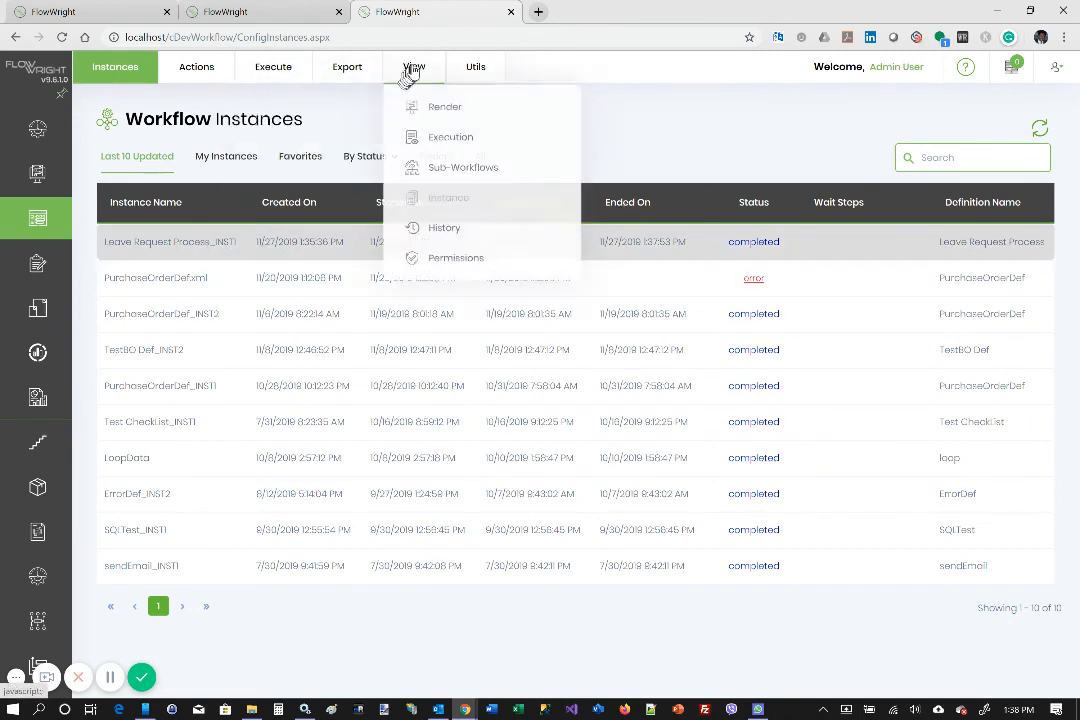
left_click(428, 106)
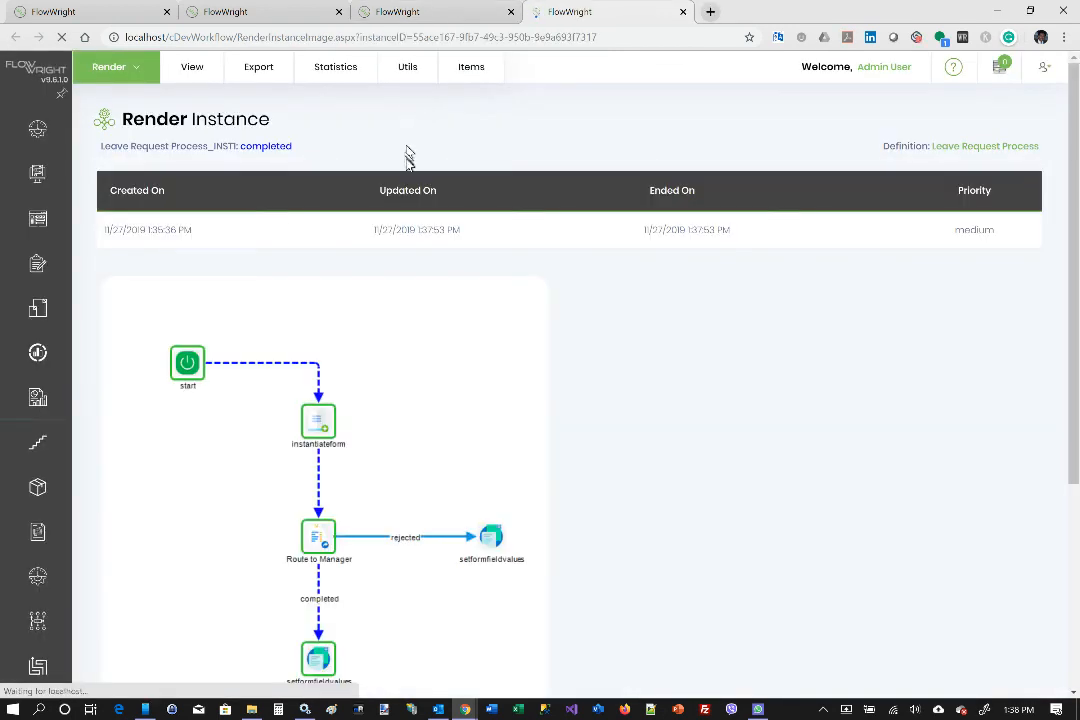
scroll(407, 164, "down", 3)
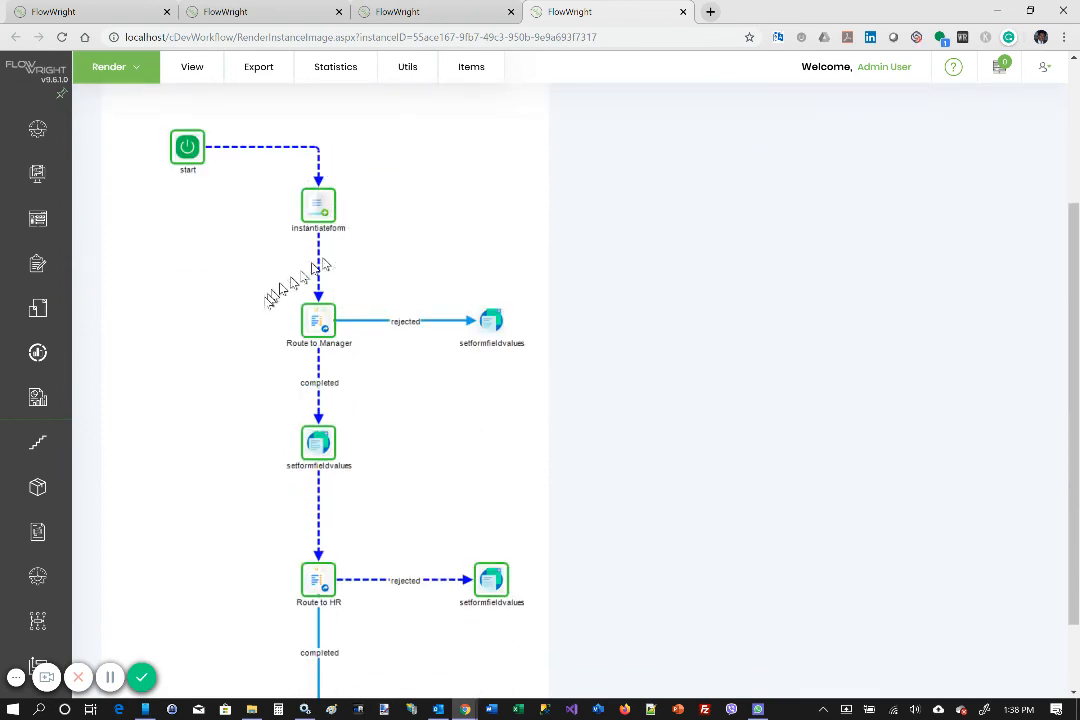
scroll(319, 352, "down", 1)
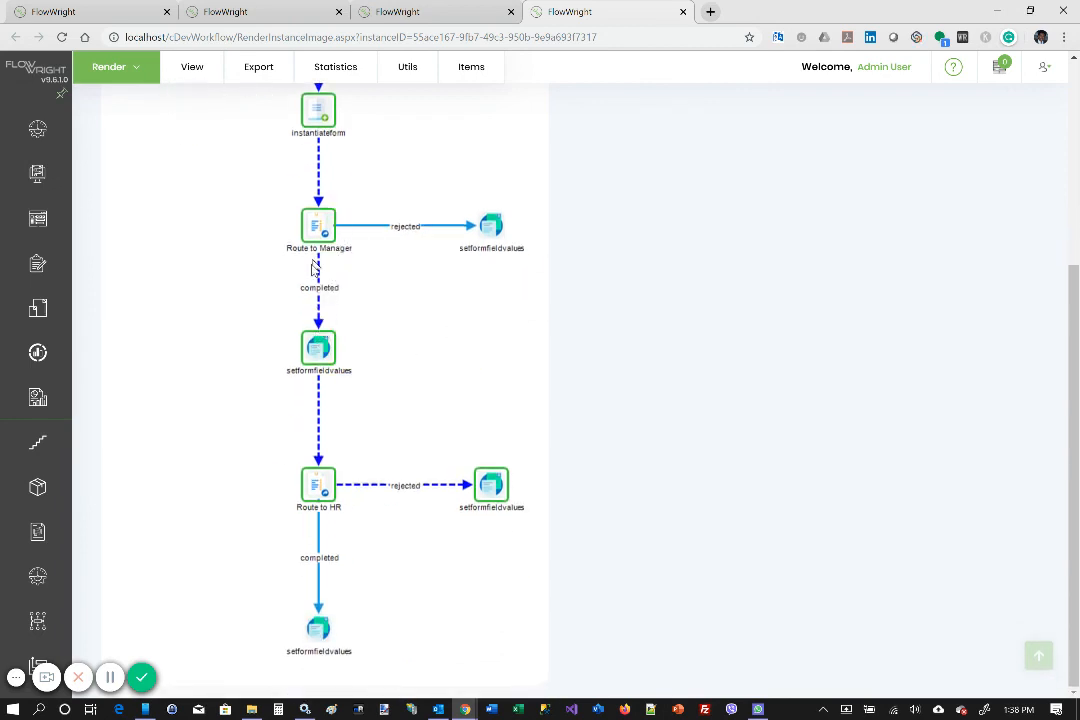